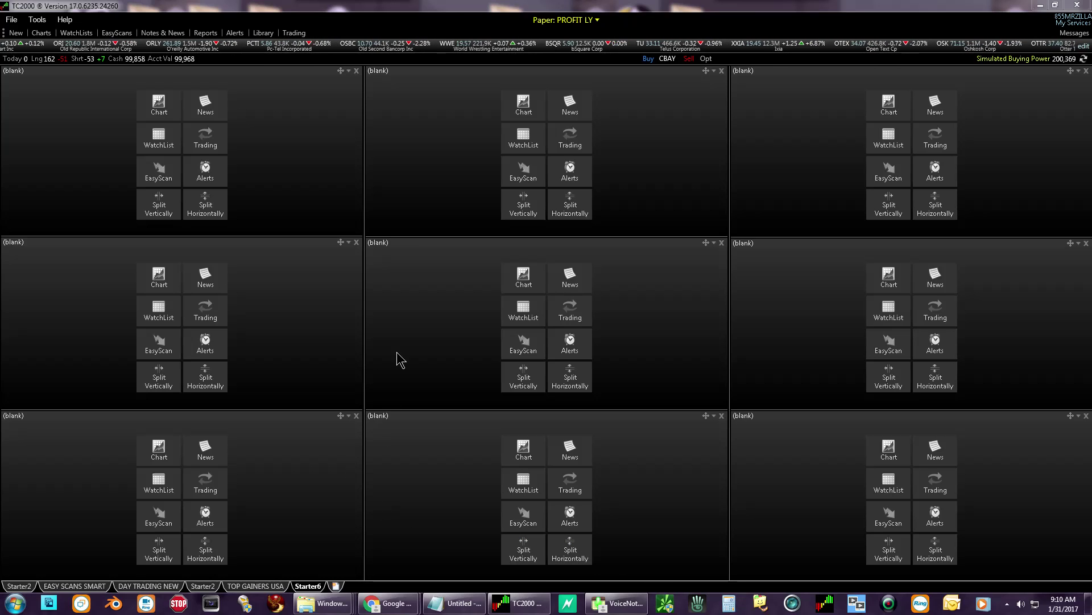
- Open the CymaBay Fundamentals report and dock it as a narrow panel on the left edge
click(206, 33)
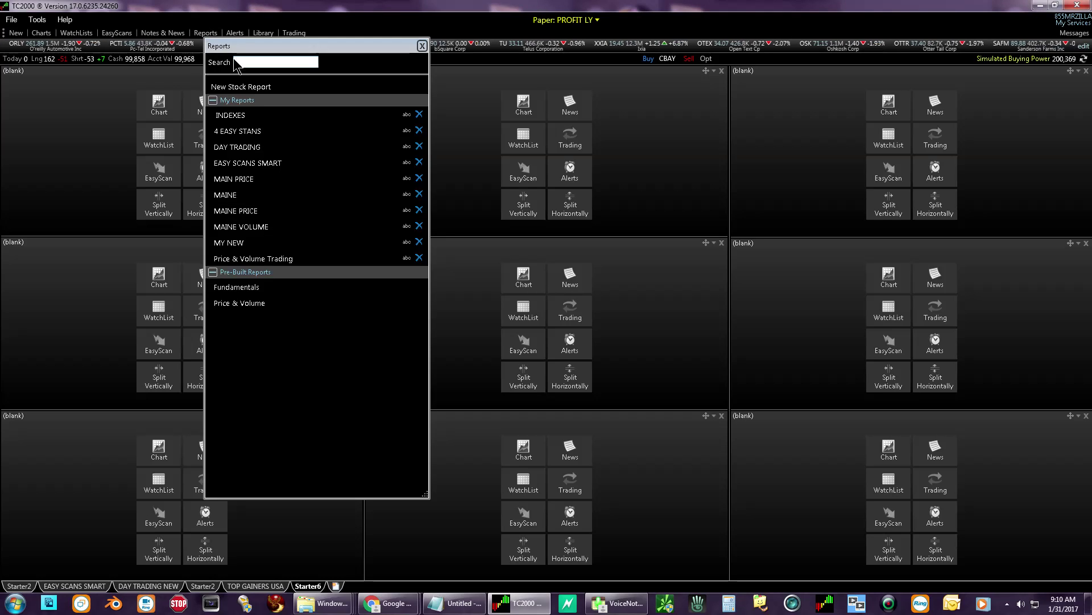
click(248, 289)
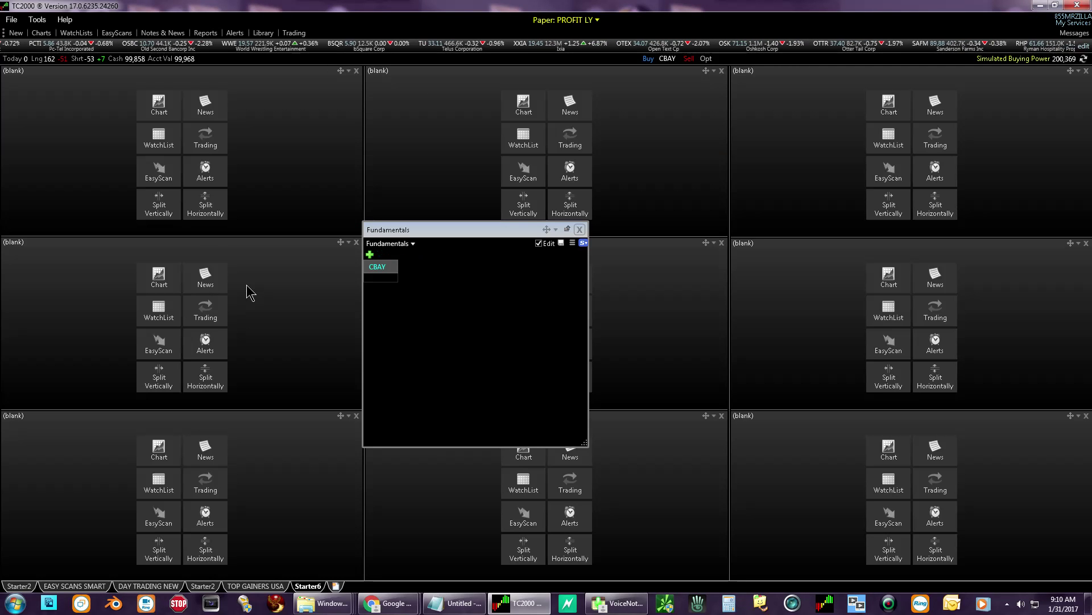
click(547, 229)
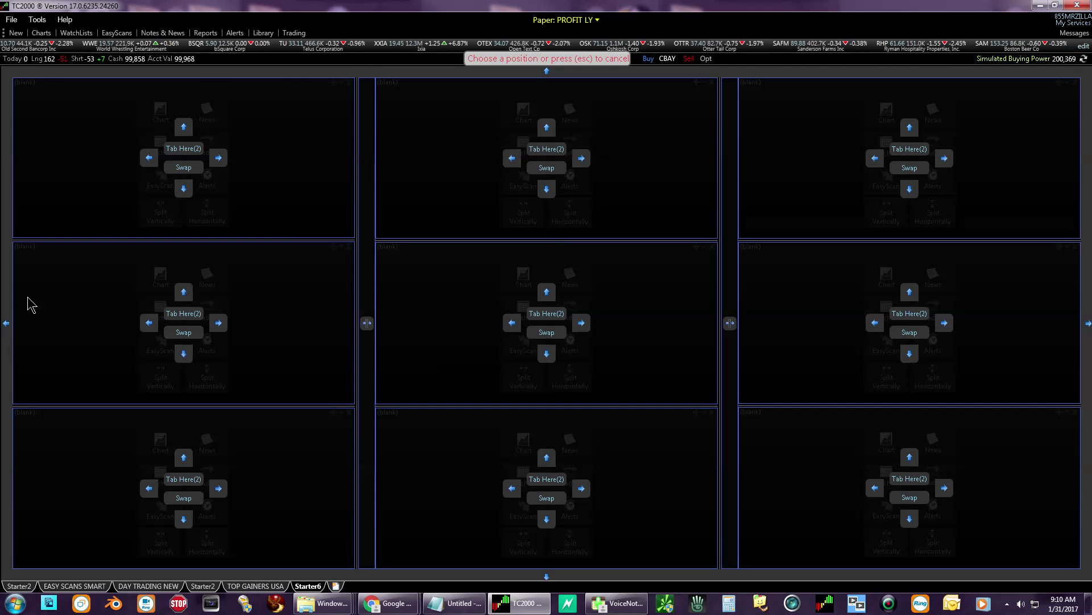
click(5, 323)
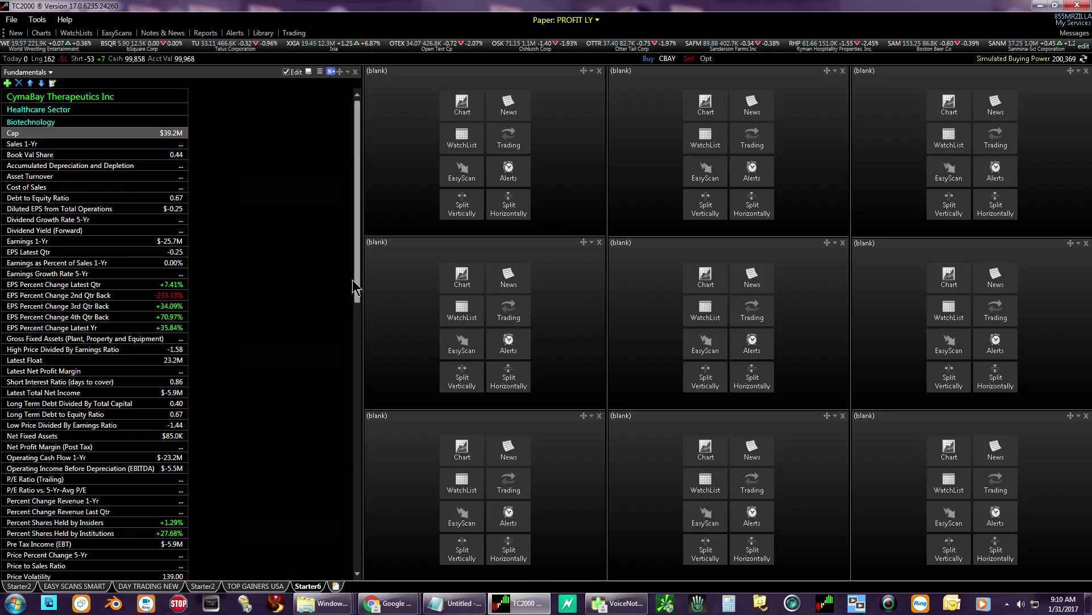
drag(364, 280, 209, 323)
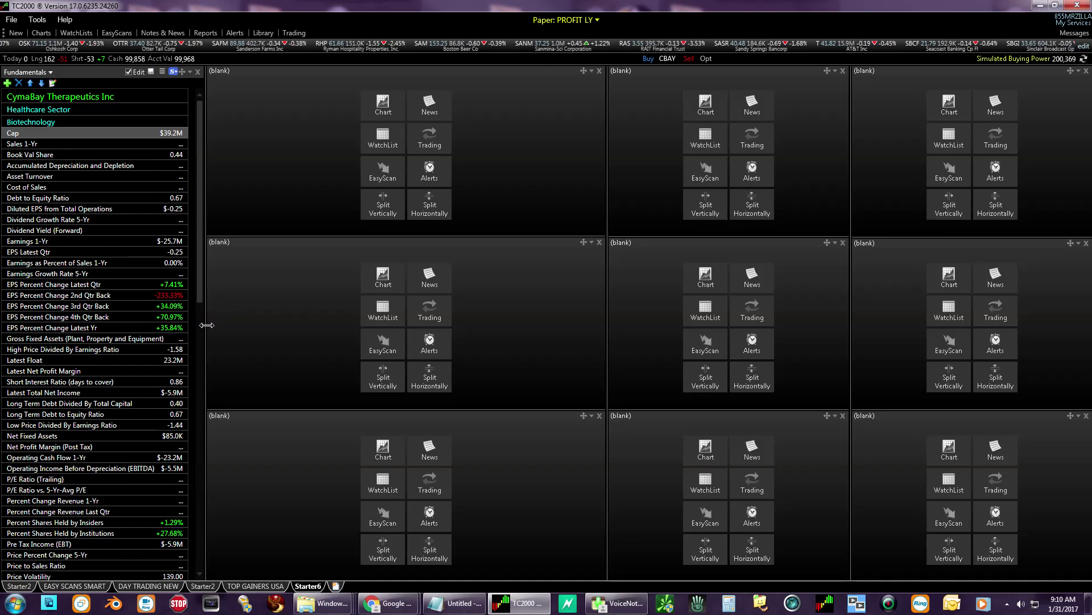
- Split the bottom-left pane and delete the extra bottom and middle-column panes
click(382, 549)
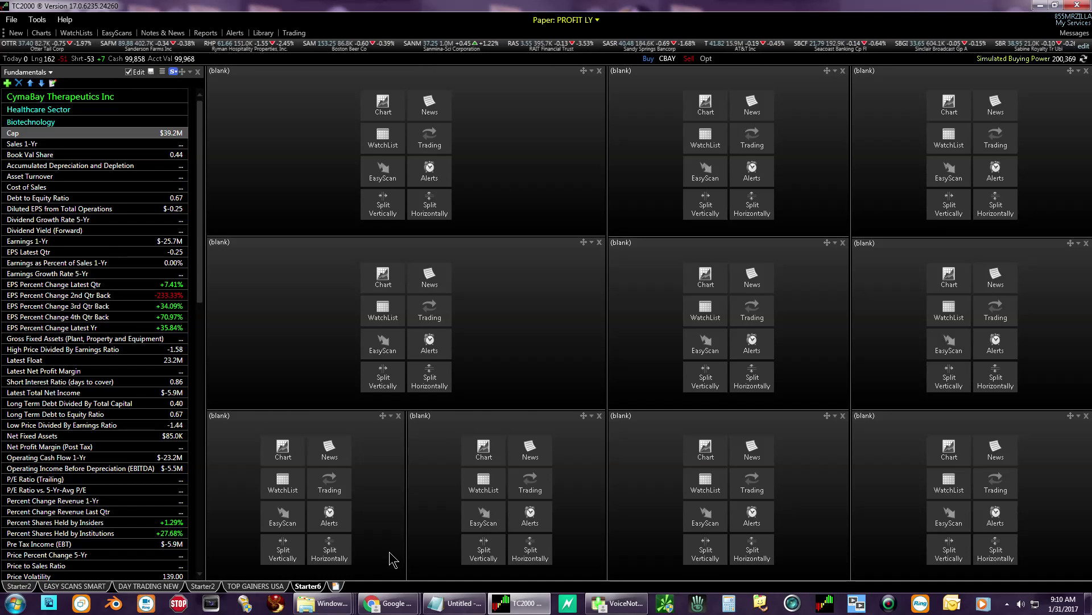
click(842, 416)
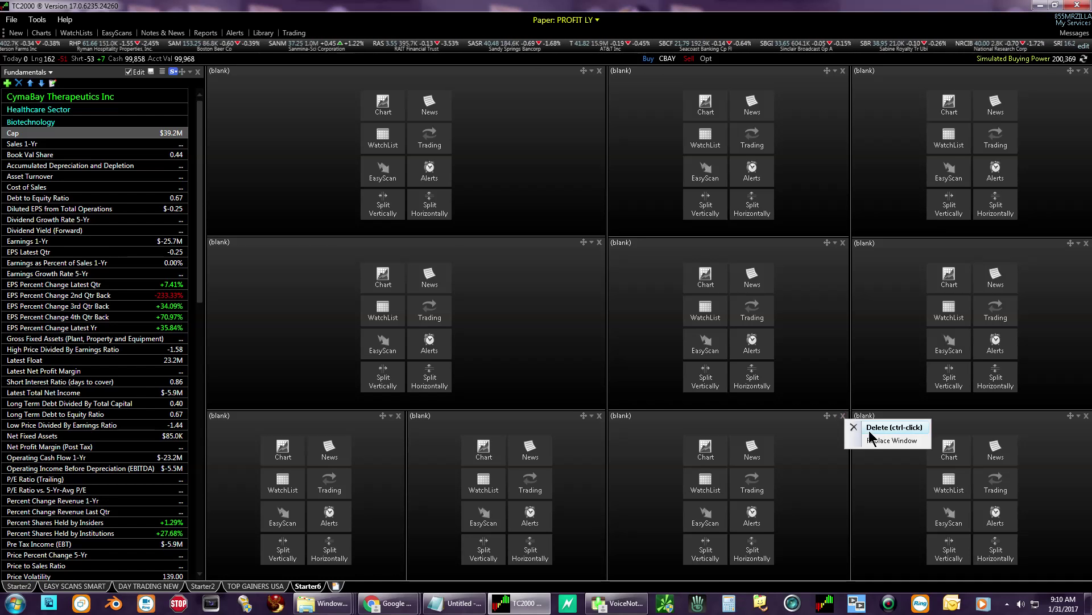
click(870, 429)
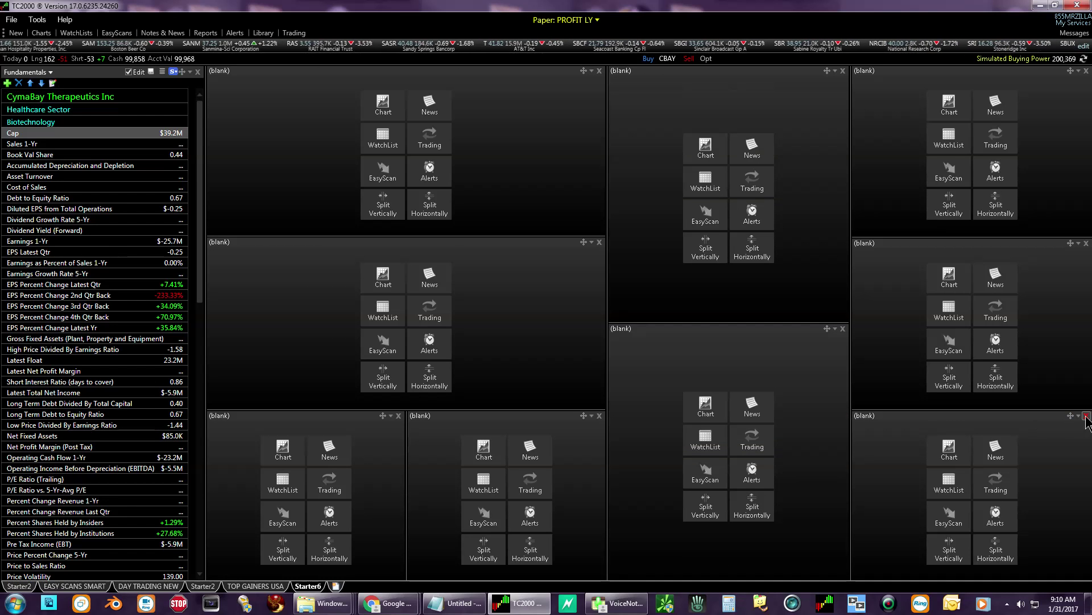
click(1086, 417)
click(1056, 430)
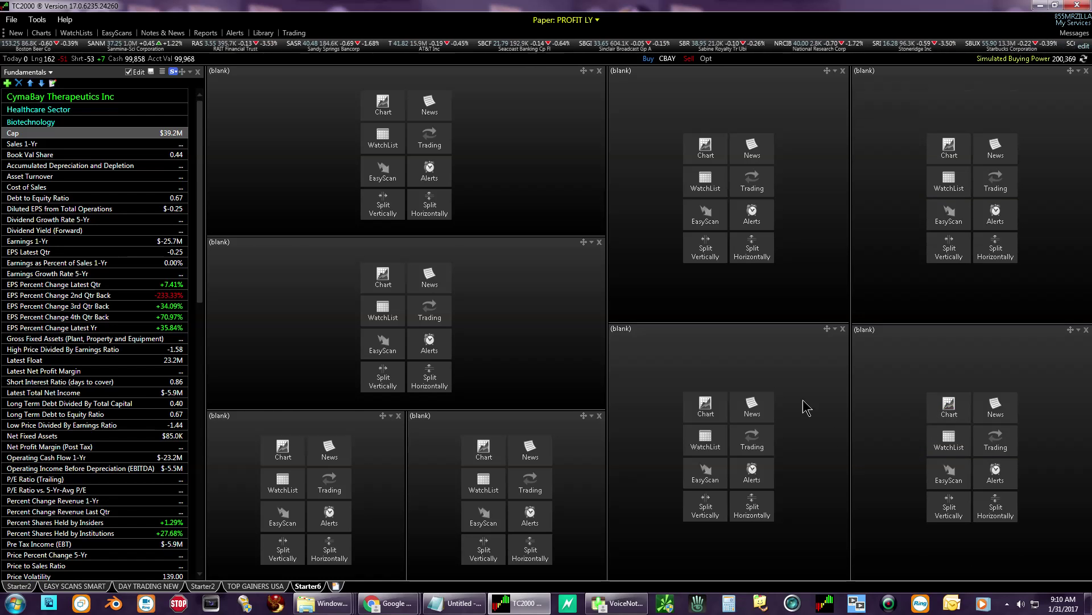
click(842, 328)
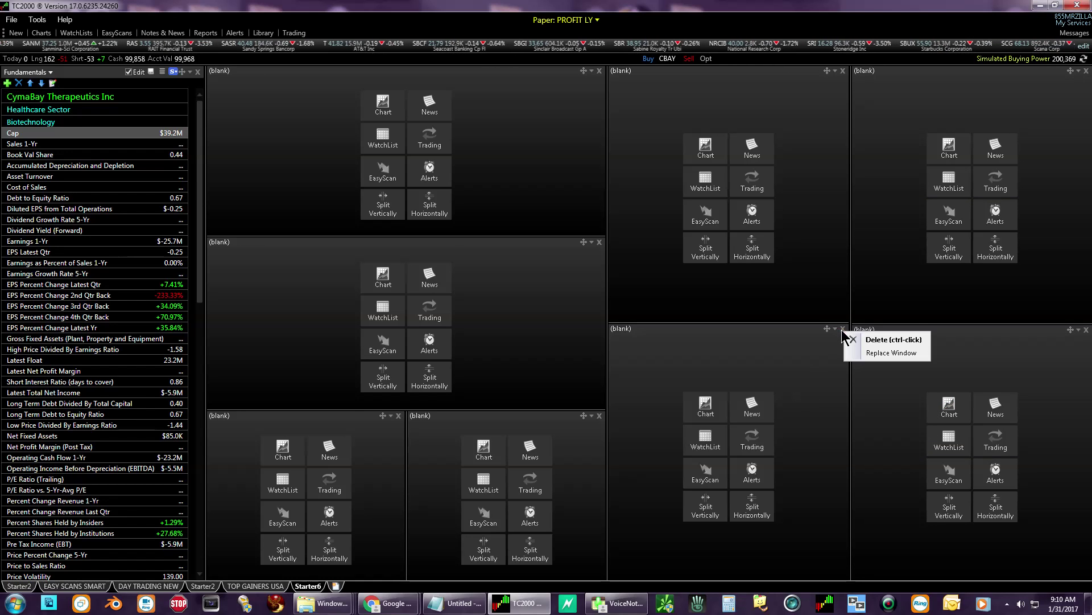
click(876, 340)
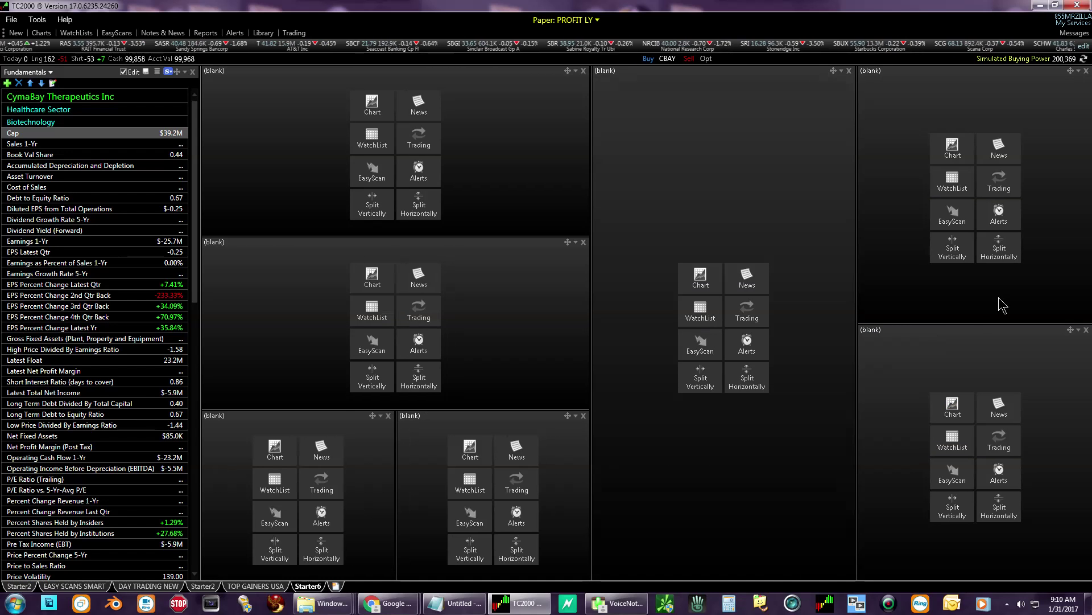
click(849, 70)
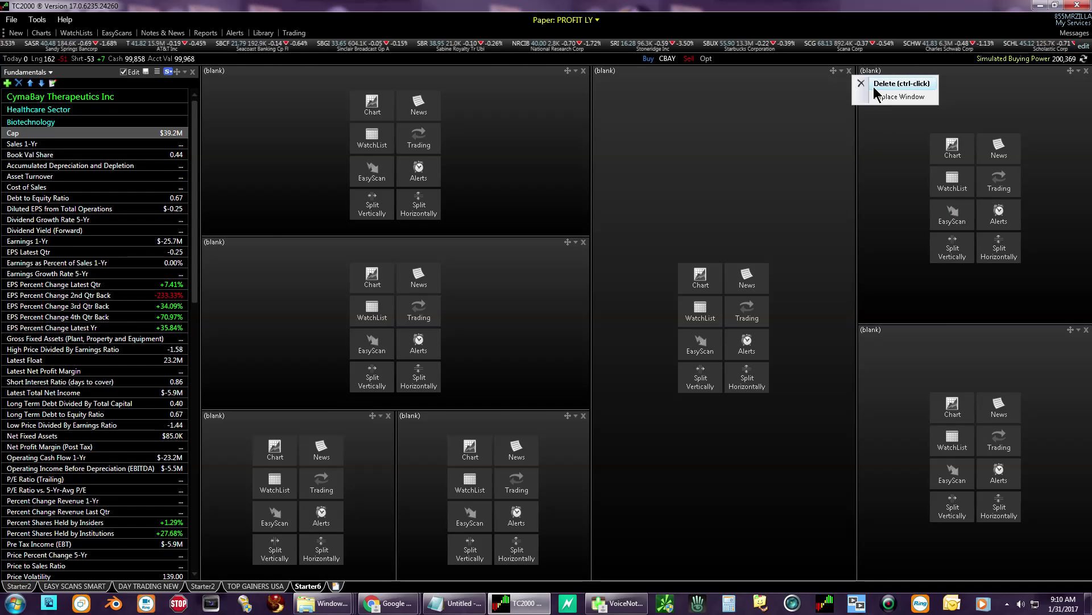
click(876, 84)
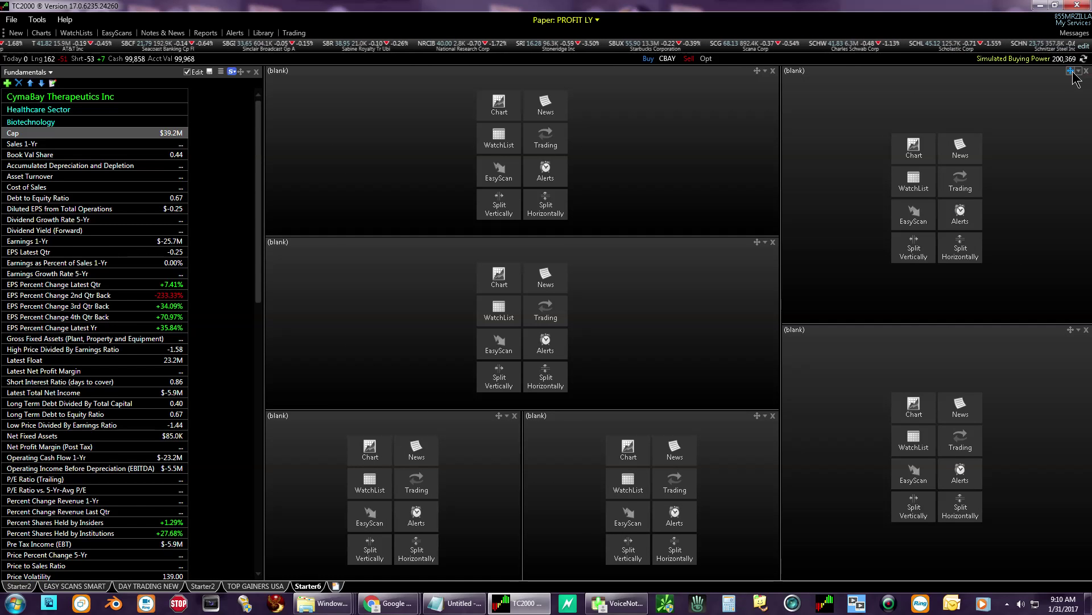
- Move the top-right pane into the bottom row, delete the surplus upper panes, and narrow Fundamentals
click(1071, 71)
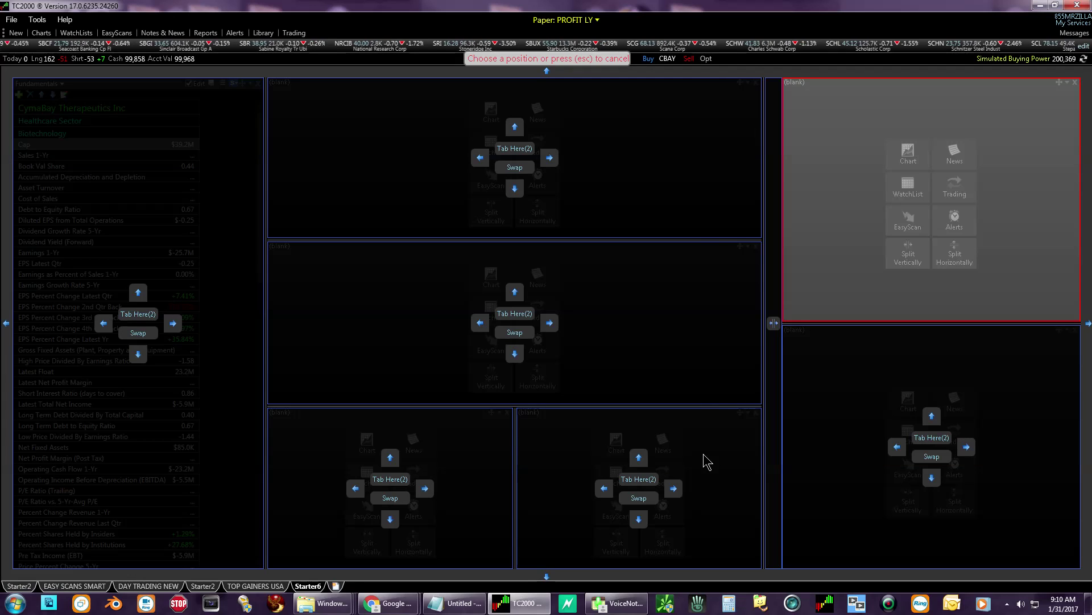
click(673, 488)
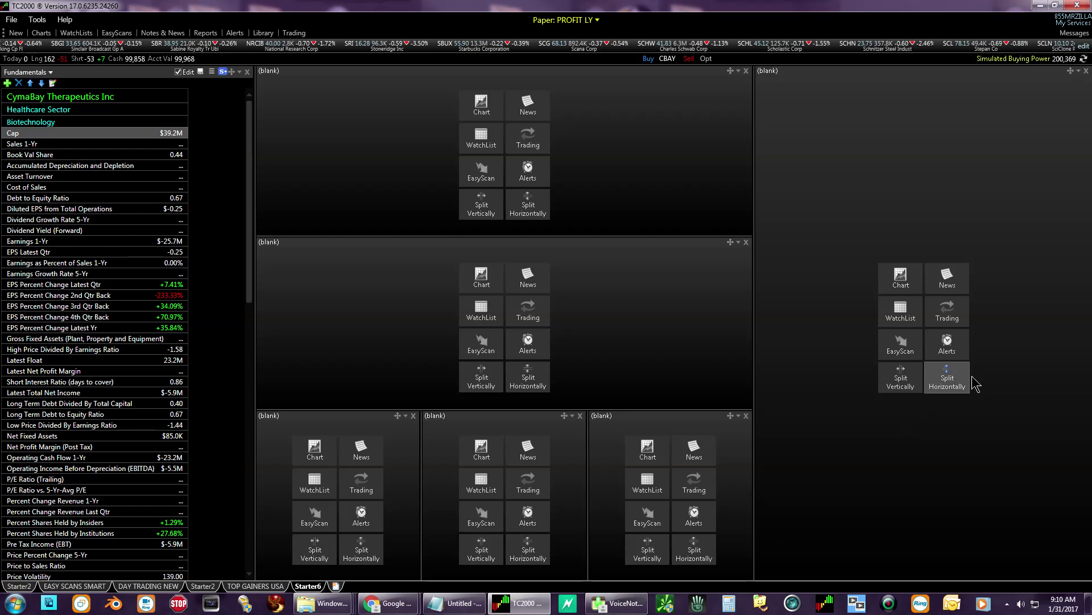
click(1079, 71)
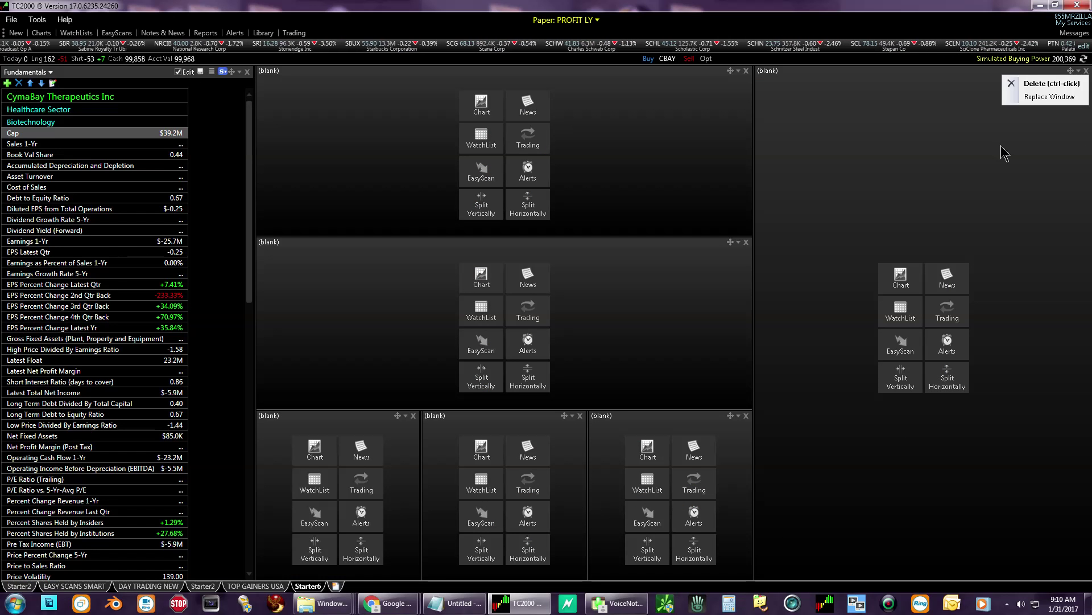
click(1031, 83)
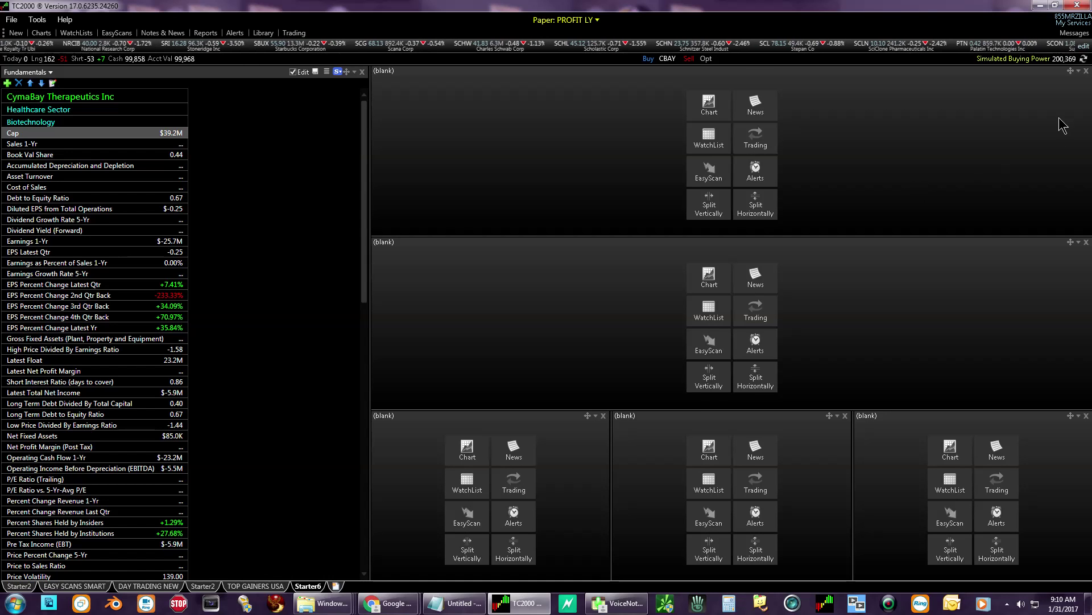
click(1086, 72)
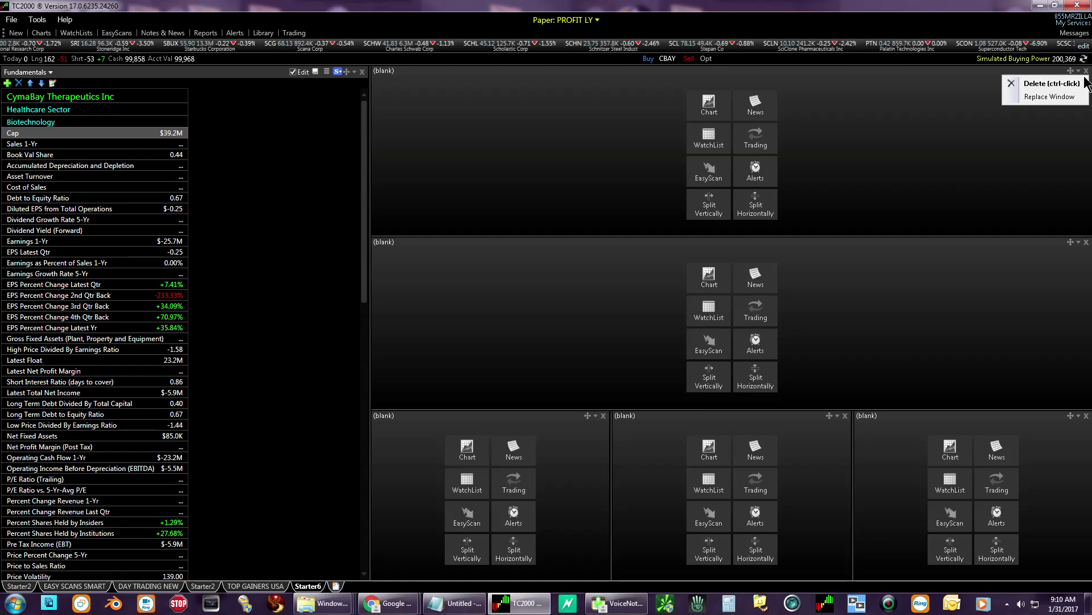
click(1069, 84)
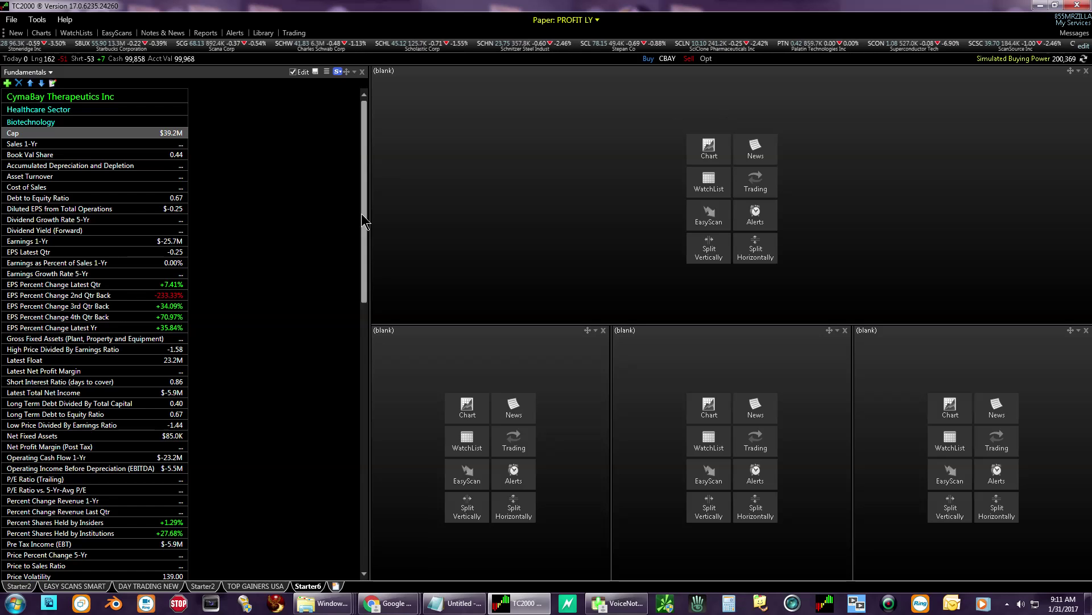
drag(371, 227, 203, 220)
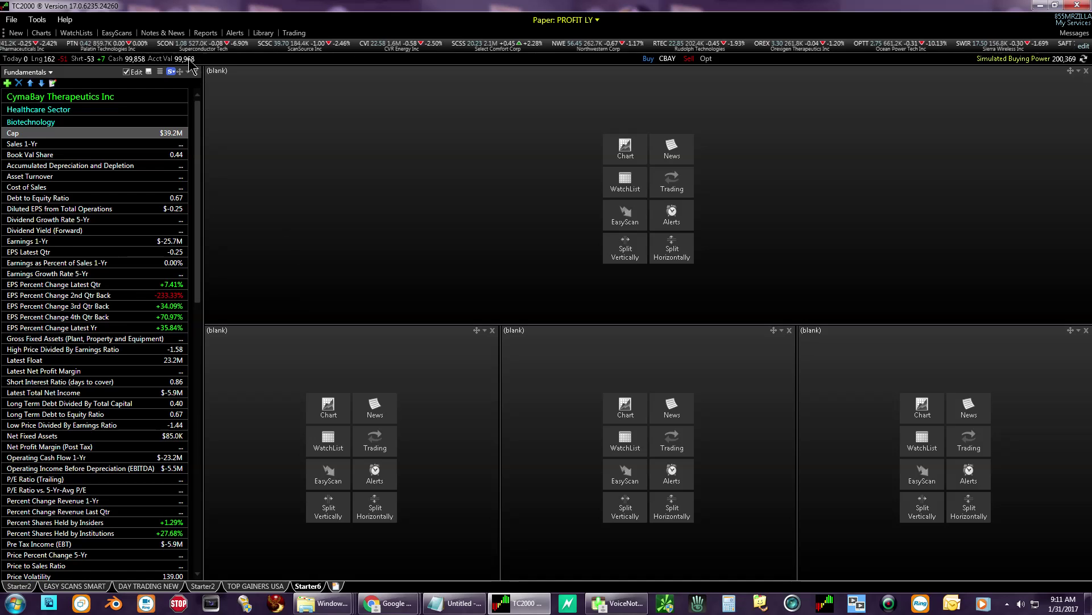
- Bring up the Reports list of saved and pre-built reports
click(206, 33)
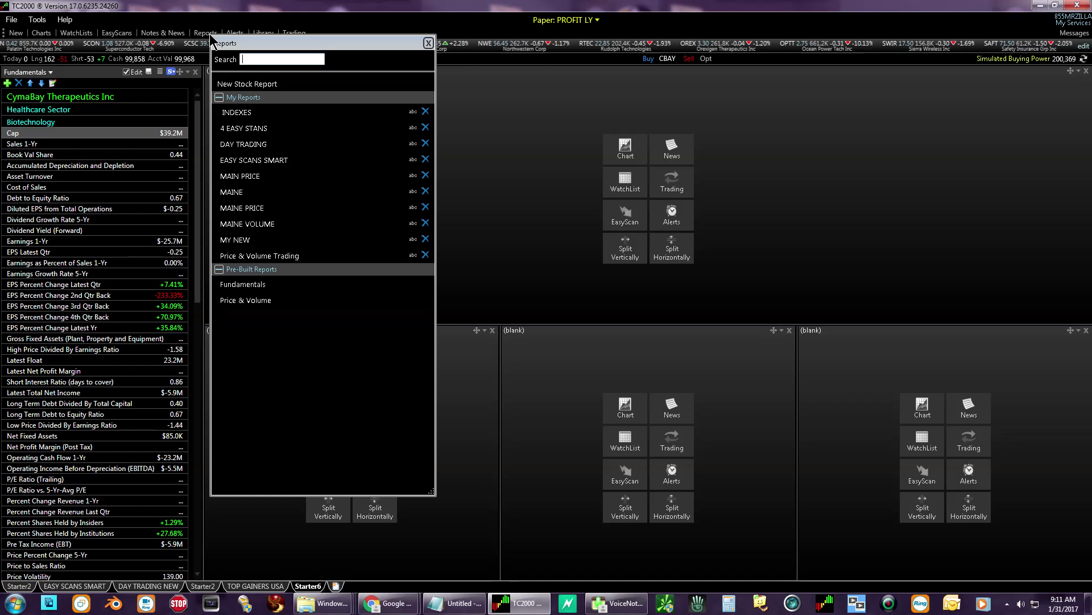
- Dock the EASY SCANS SMART report in a narrow bottom-left pane, remove the blank tab, and heighten the top pane
click(262, 161)
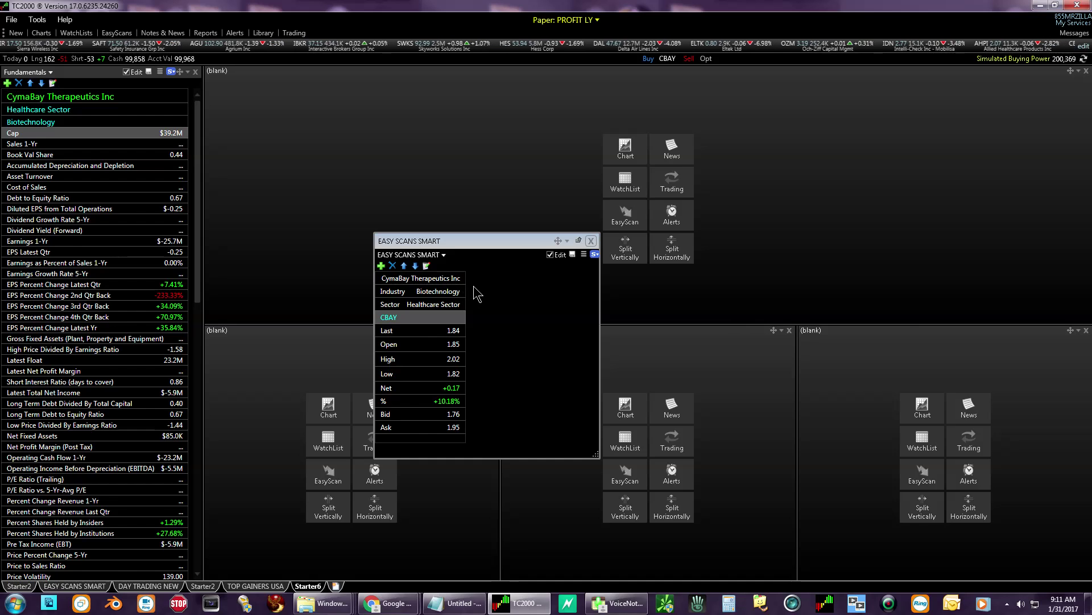
click(557, 241)
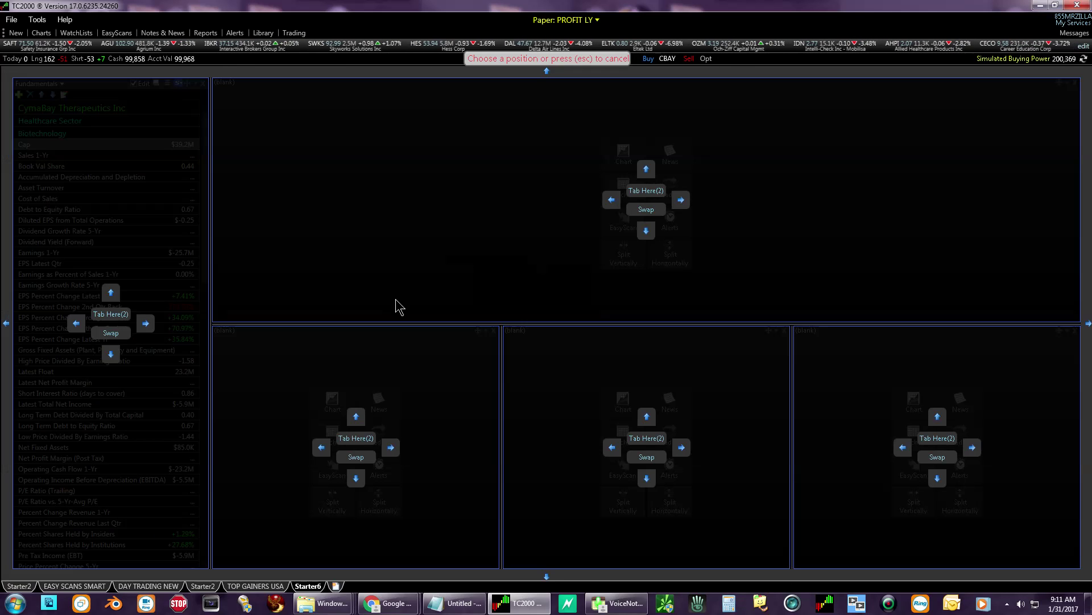
click(355, 440)
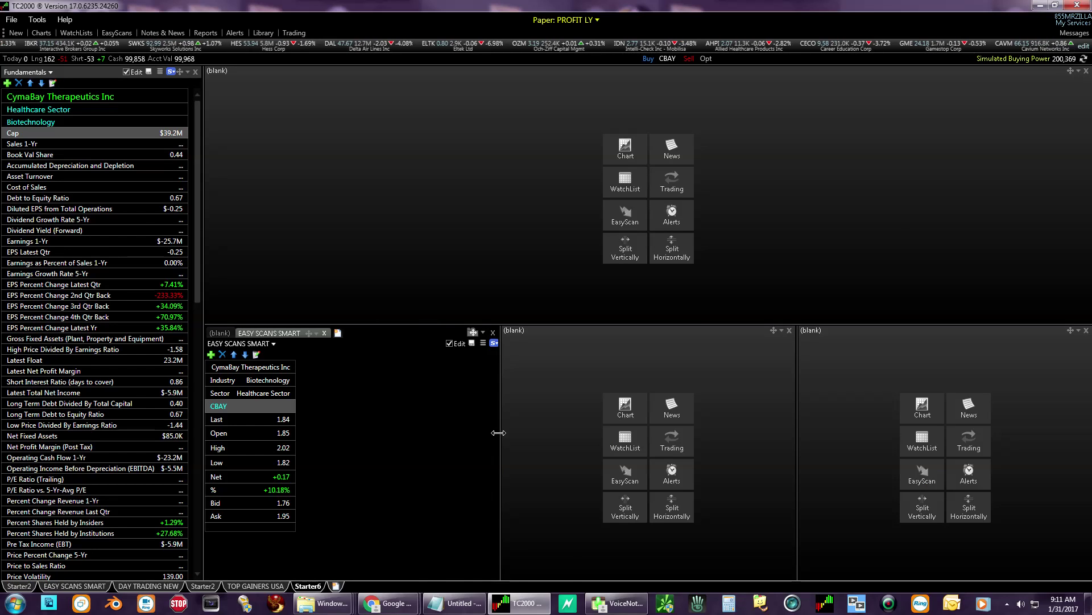
drag(499, 433, 417, 433)
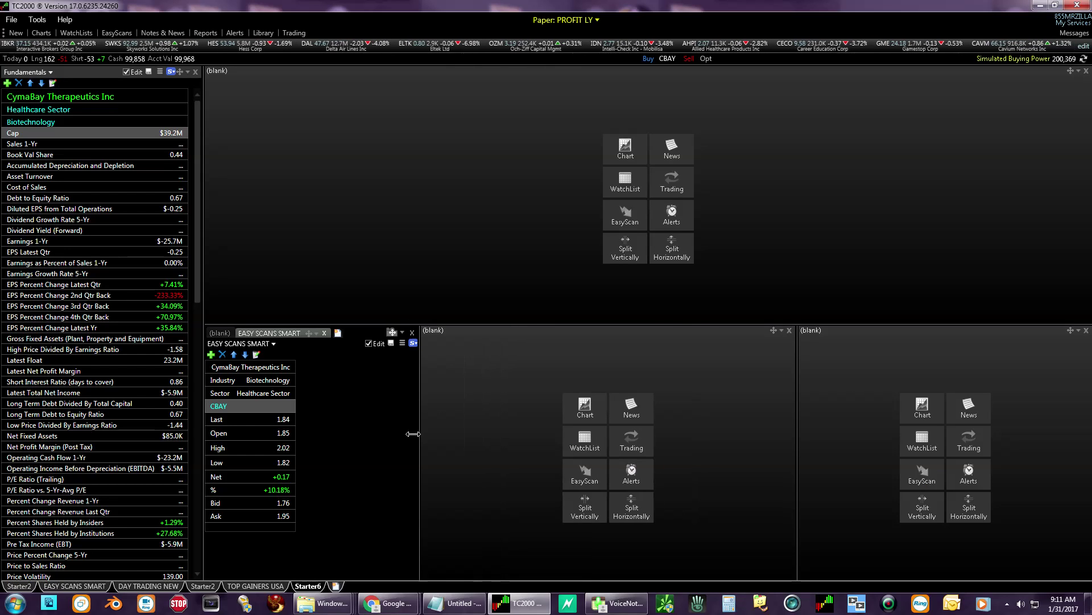
click(220, 333)
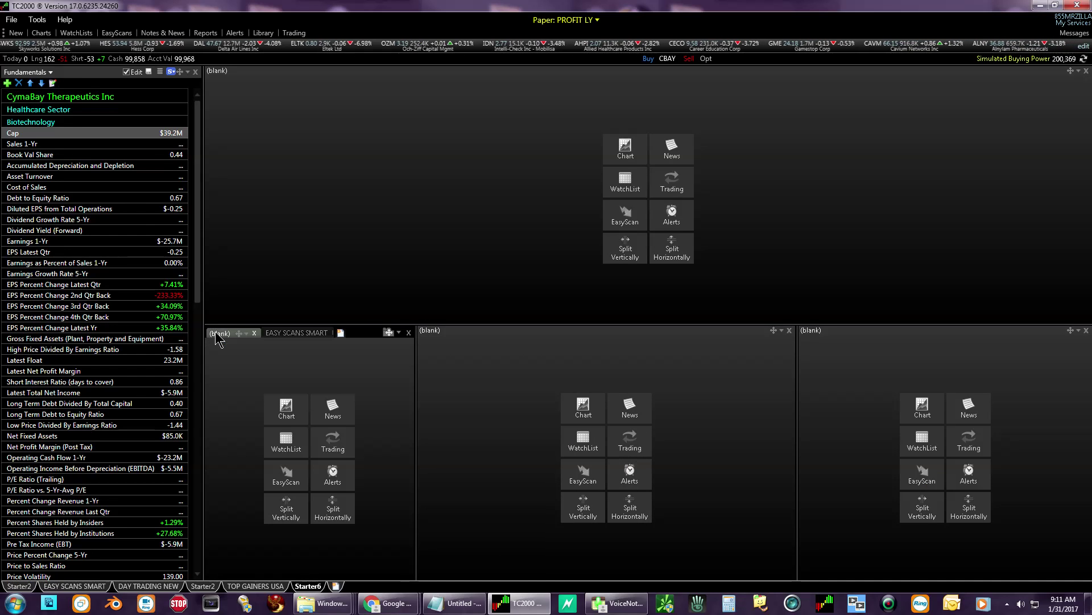
click(255, 333)
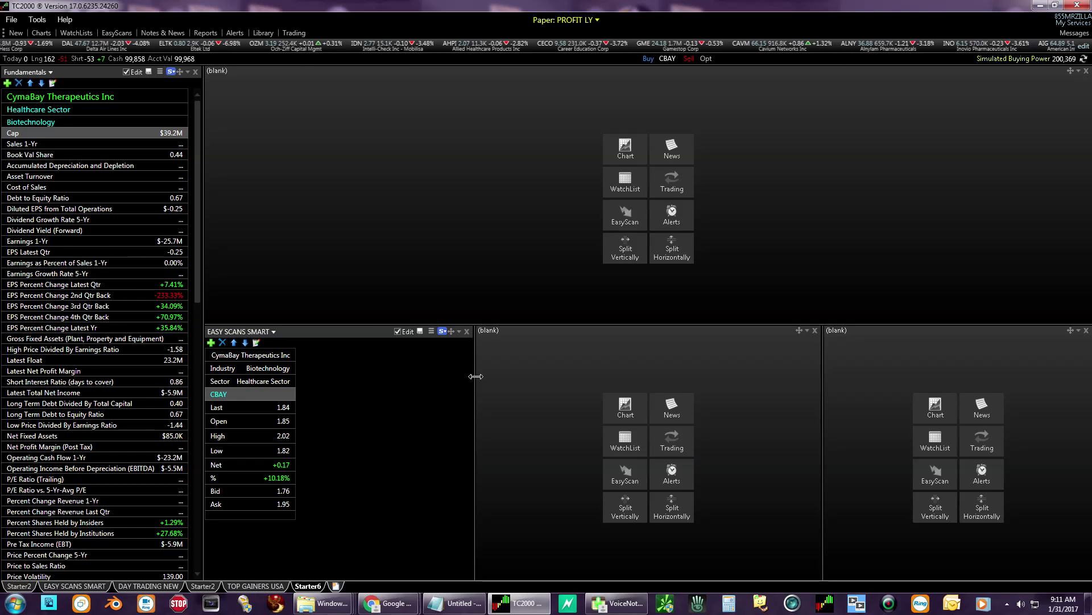
drag(476, 376, 312, 383)
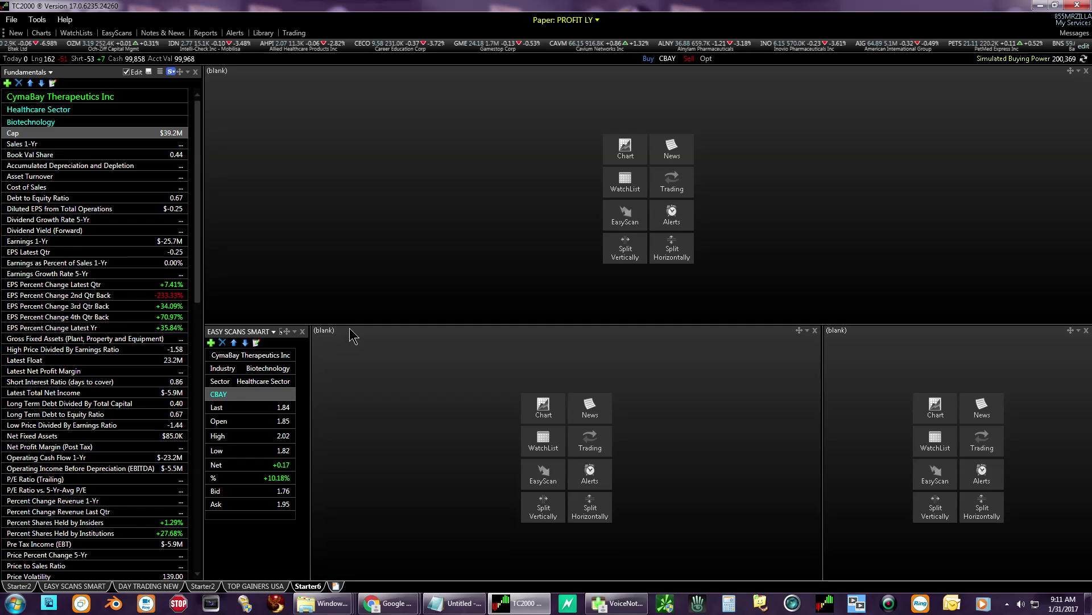
drag(350, 324, 354, 376)
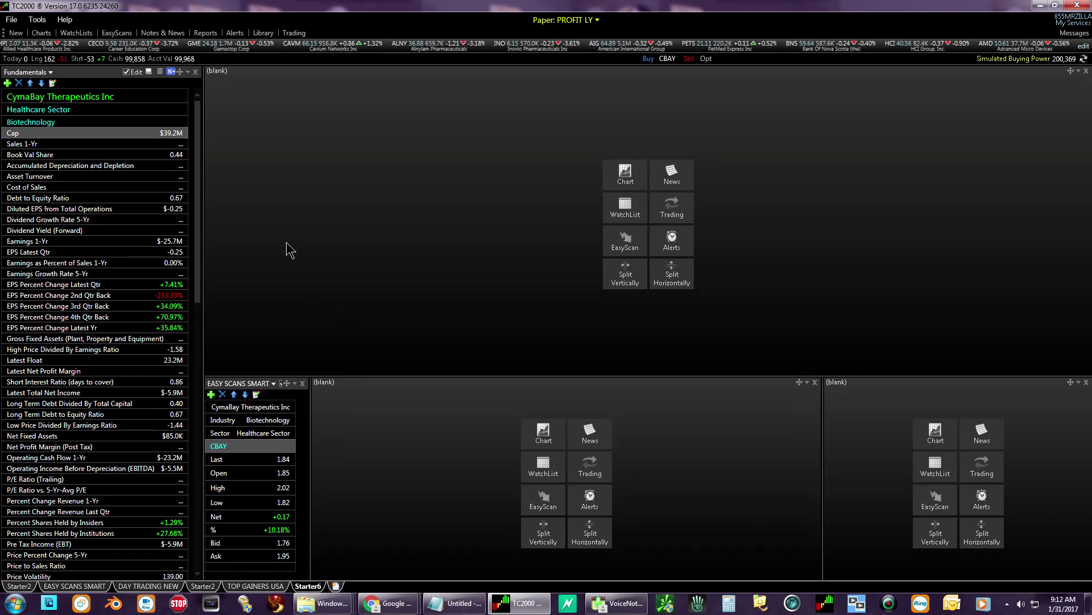
- Show the Reports list and collapse then re-expand the My Reports group
click(206, 33)
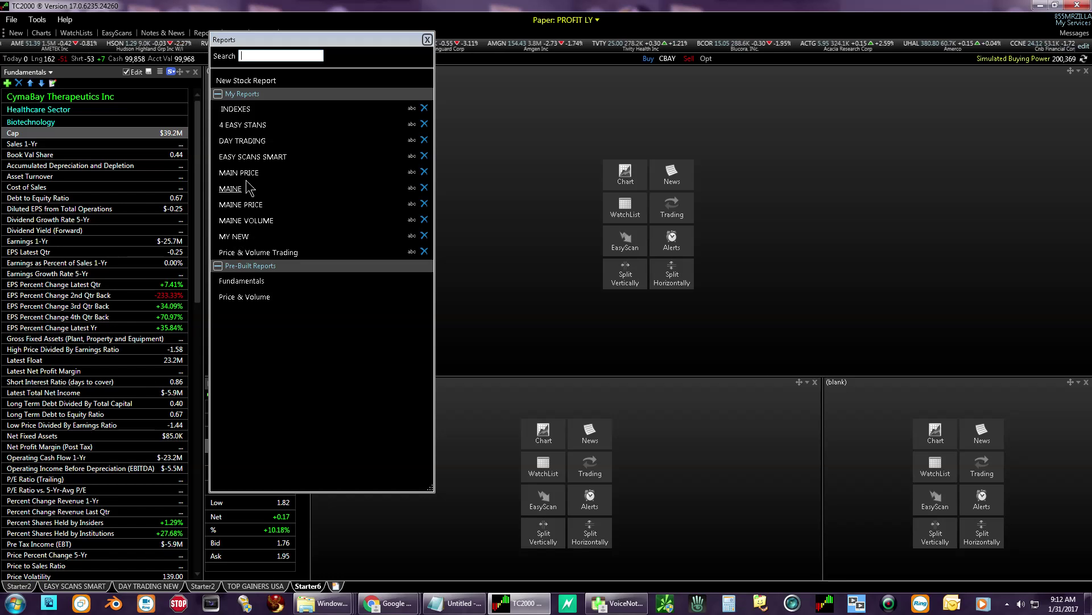
click(222, 95)
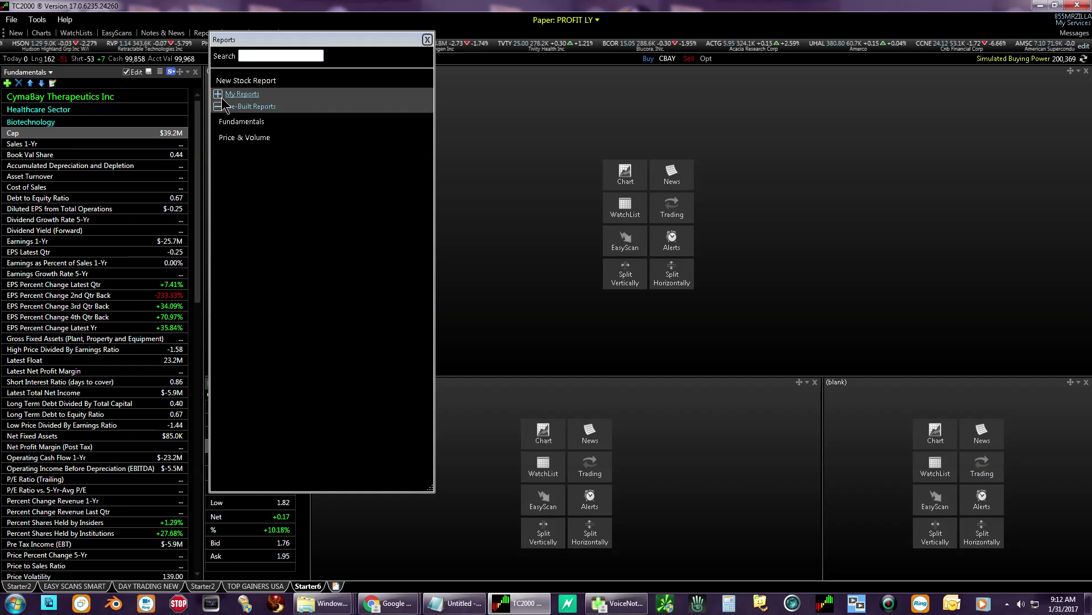
click(224, 100)
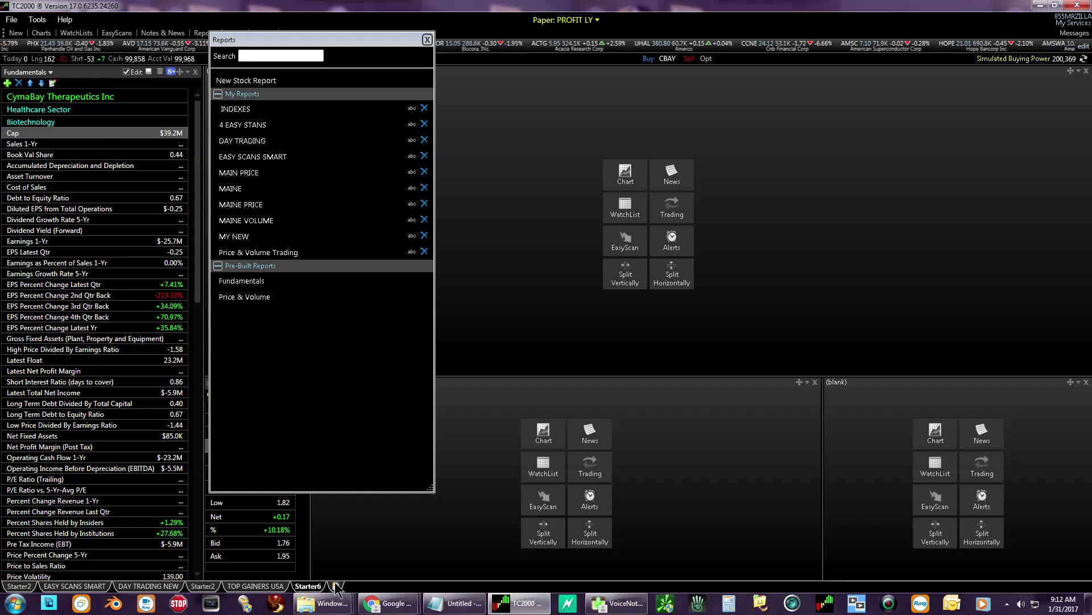
- Switch to the TOP GAINERS US layout and narrow MAIN PRICE and MAINE VOLUME so News widens
click(263, 588)
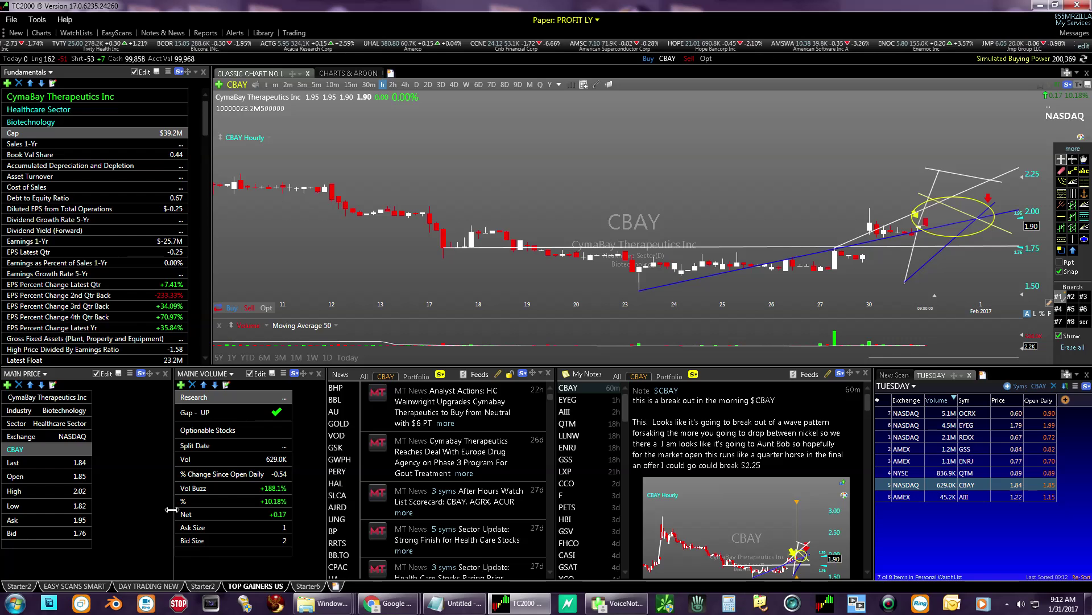
drag(172, 509, 111, 498)
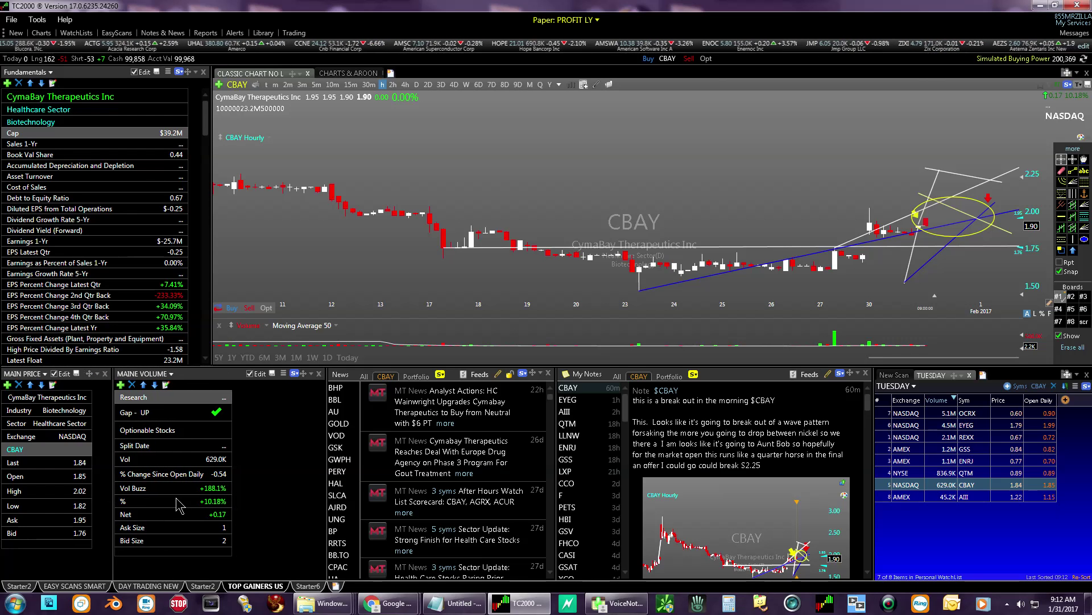
drag(323, 483, 267, 488)
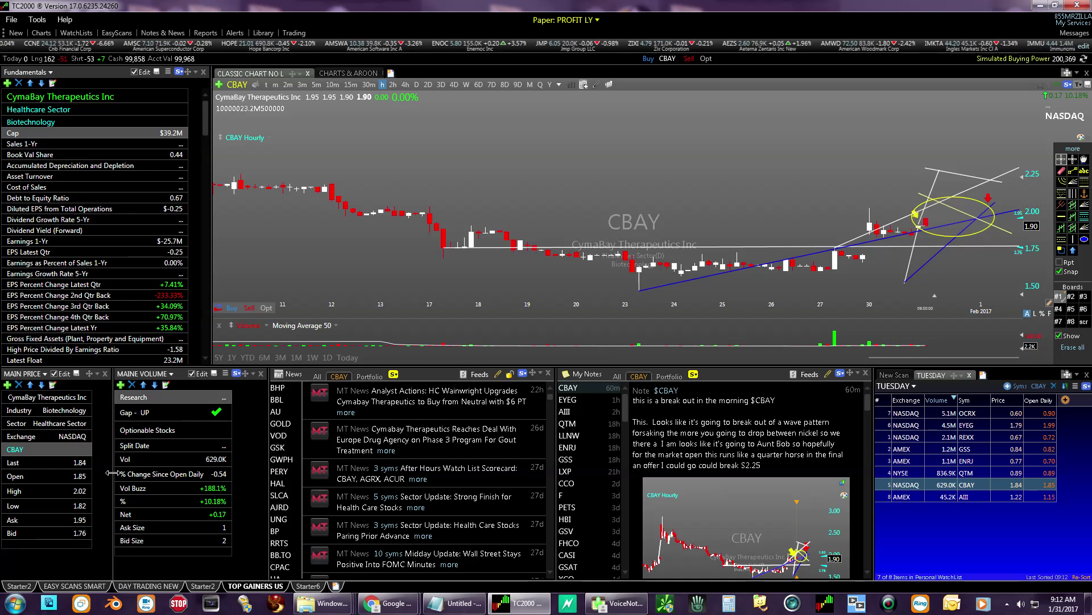
drag(112, 473, 116, 474)
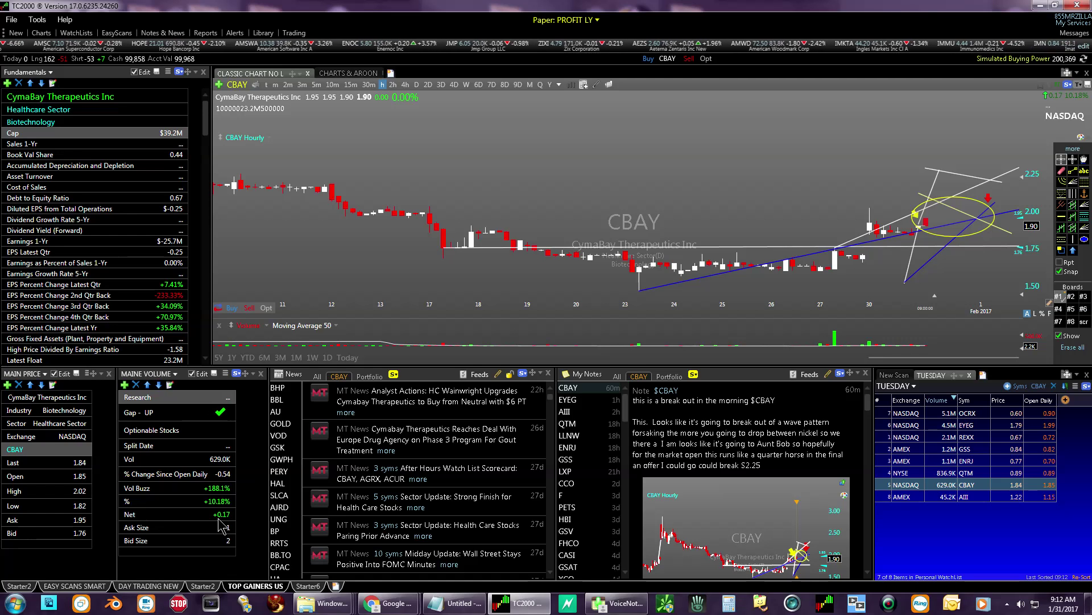
- Return to Starter6 and close the EASY SCANS SMART panel
click(309, 586)
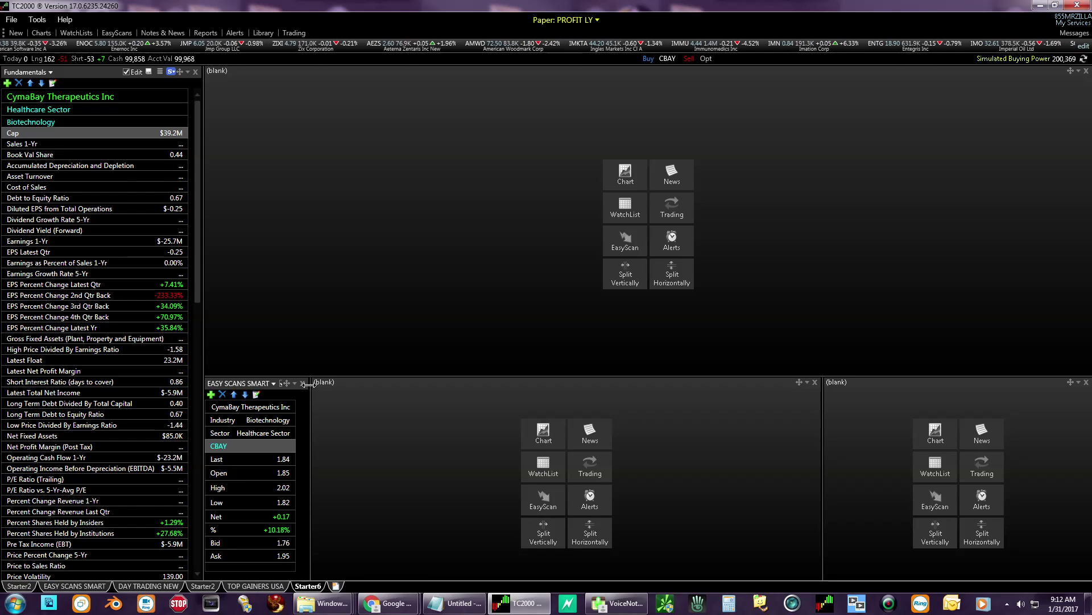
drag(307, 383, 361, 392)
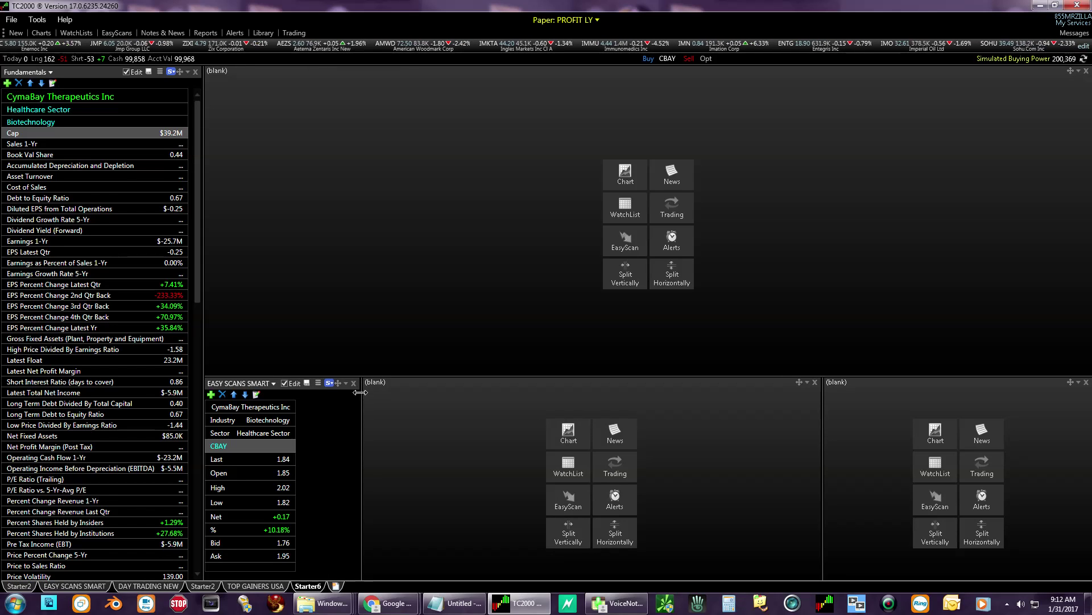
click(353, 384)
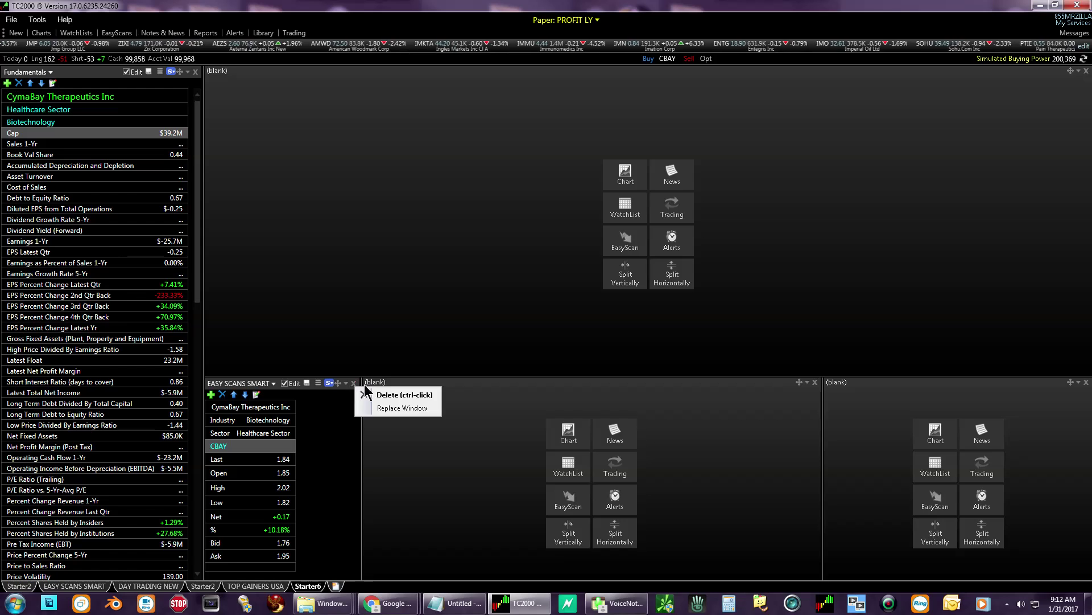
click(396, 393)
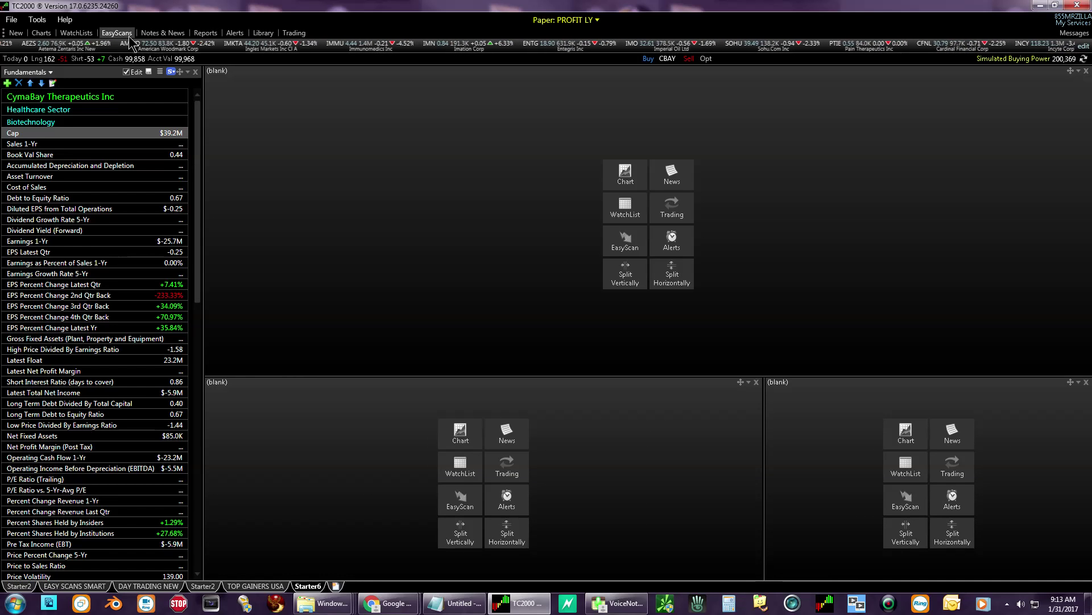
- Dock the MAIN PRICE report for CBAY into the bottom-left pane
click(205, 33)
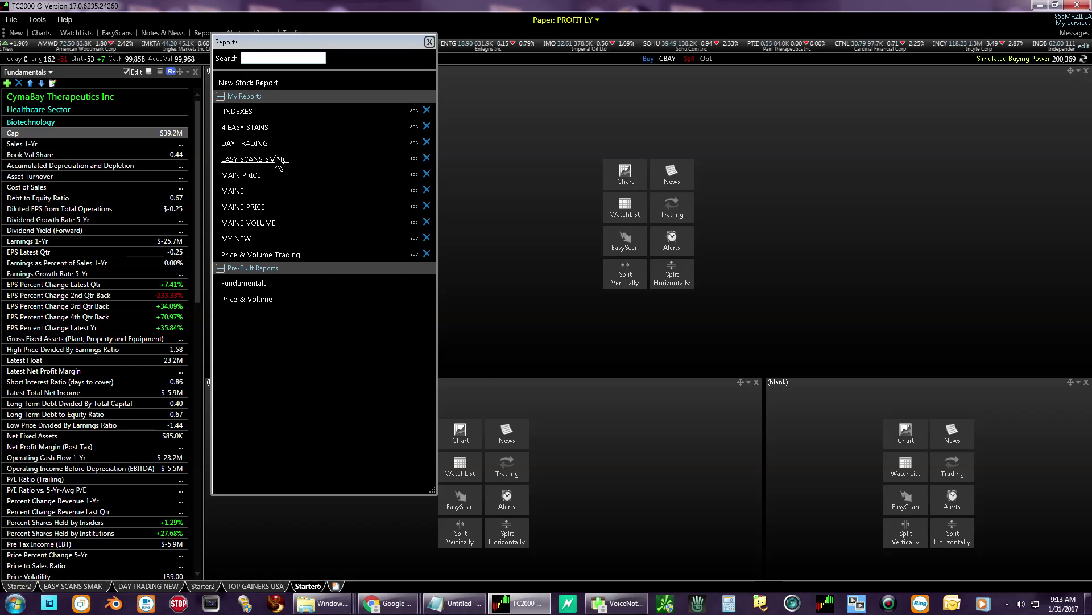
click(263, 175)
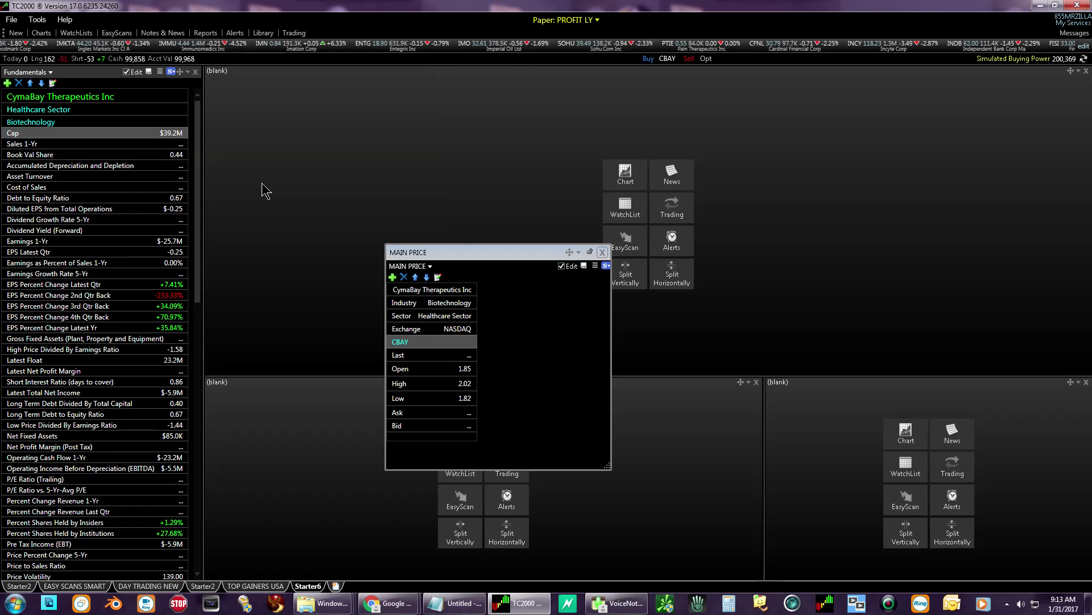
click(568, 252)
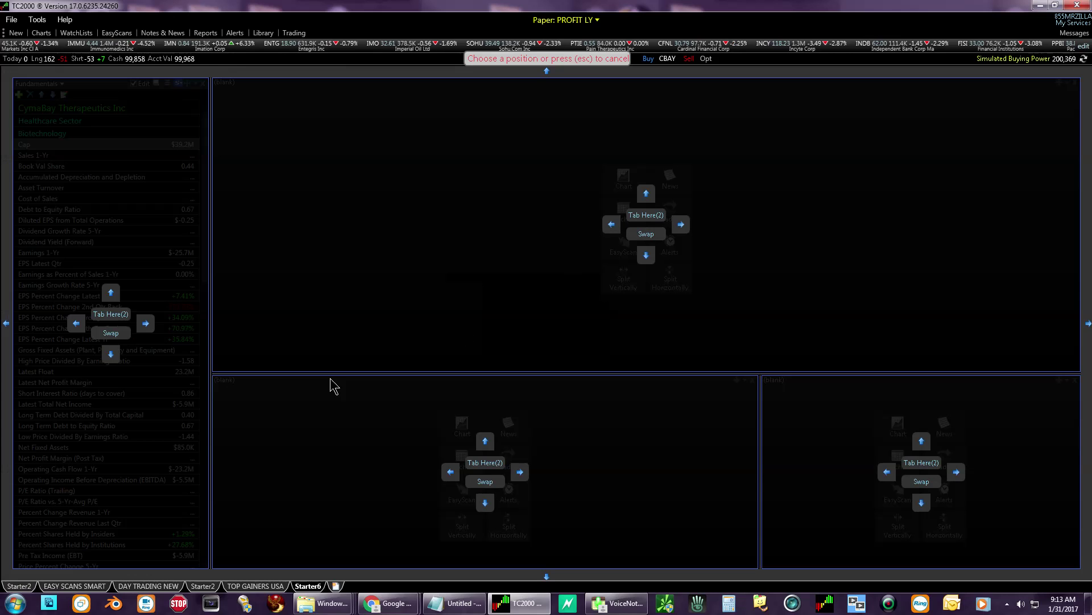
click(451, 471)
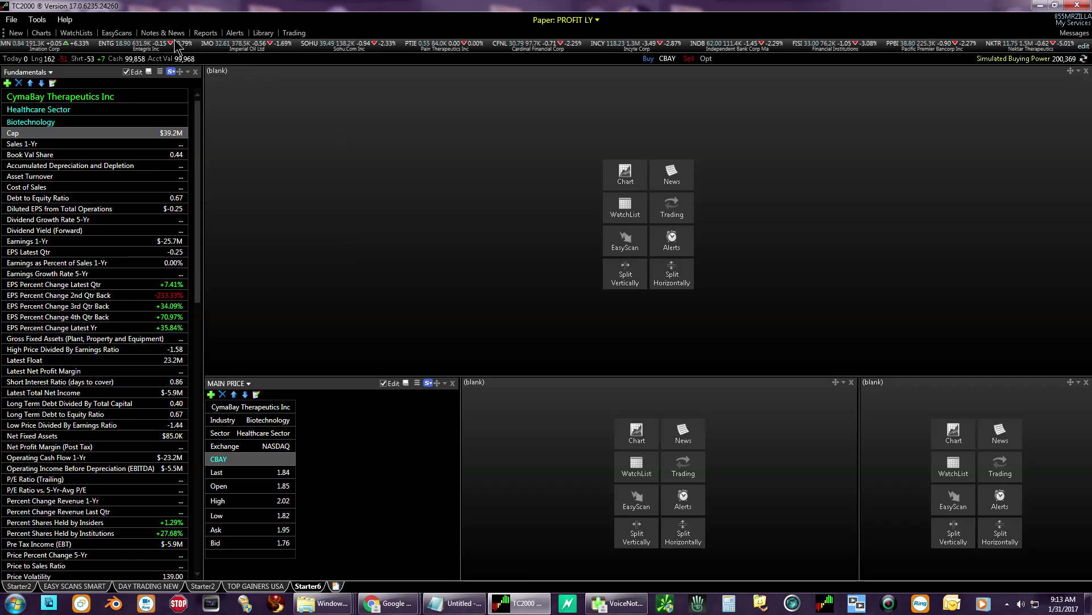
click(204, 33)
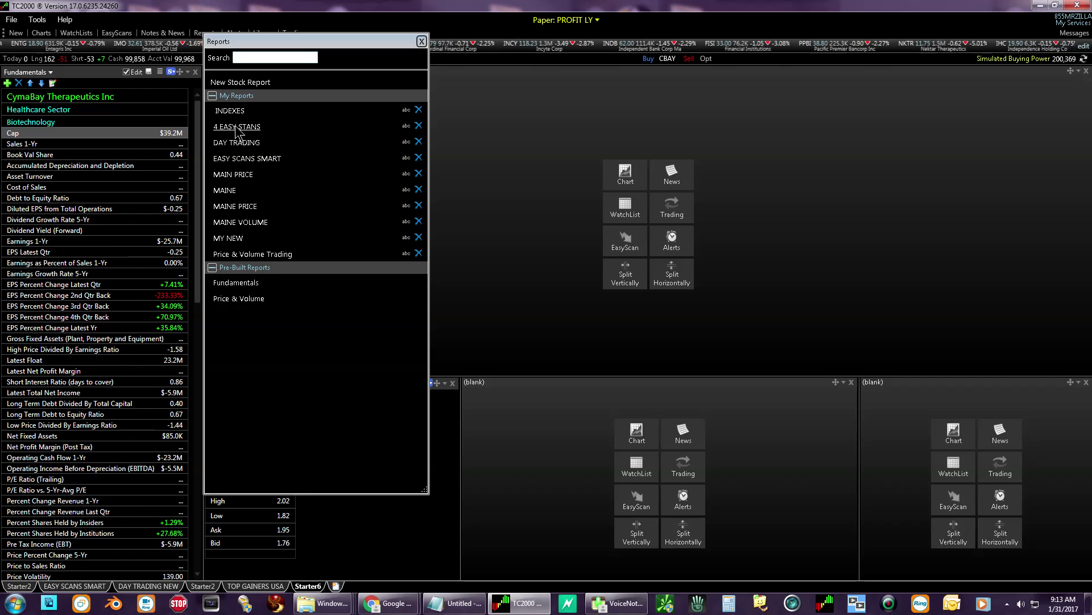
- Dock the MAINE VOLUME report in the bottom row and place MAIN PRICE to its left
click(250, 223)
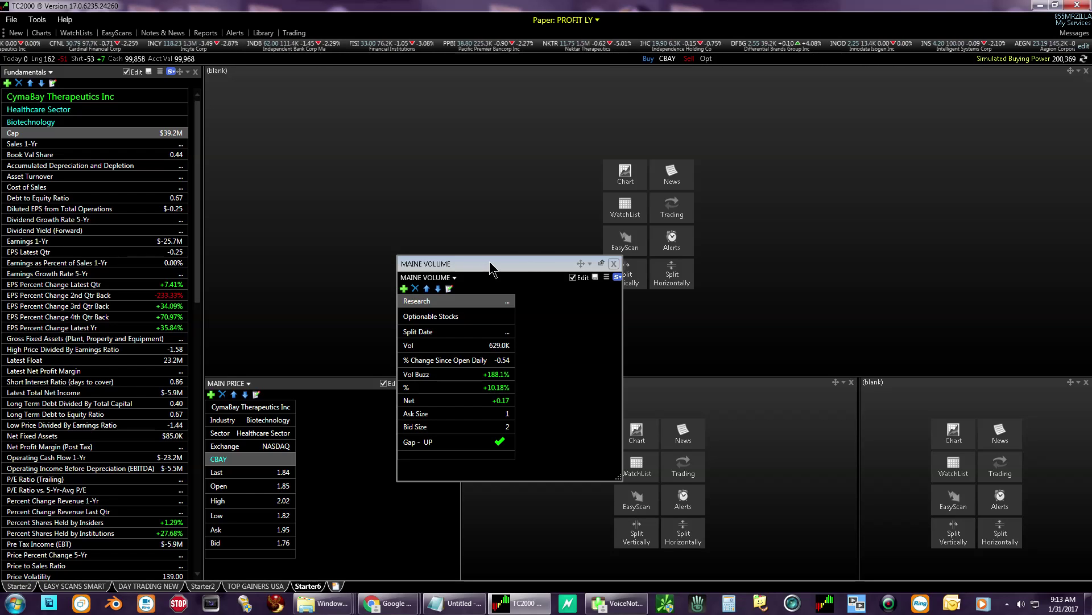
click(581, 265)
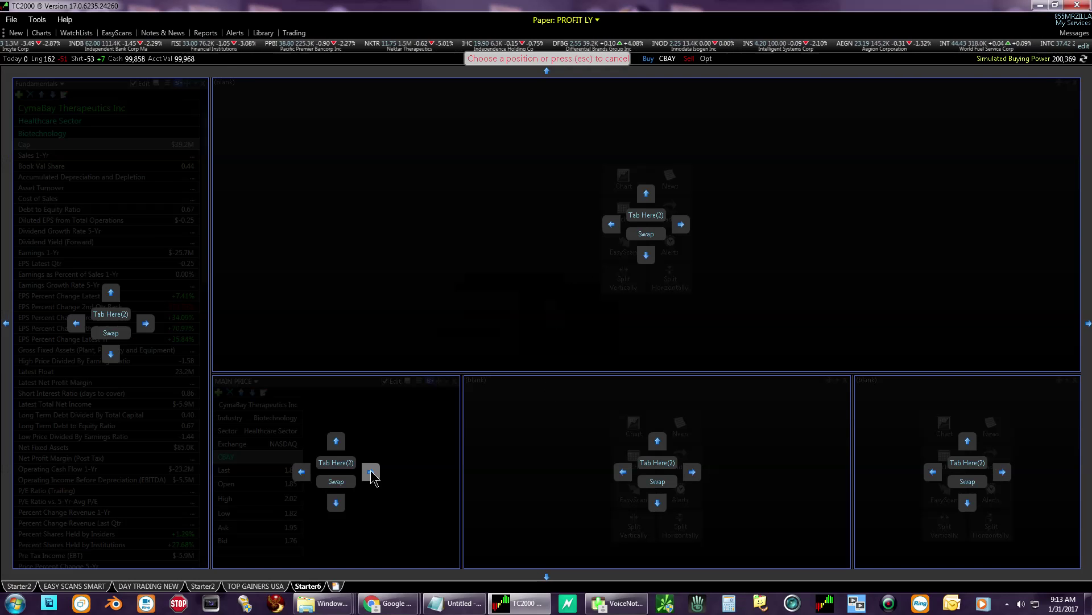
click(301, 472)
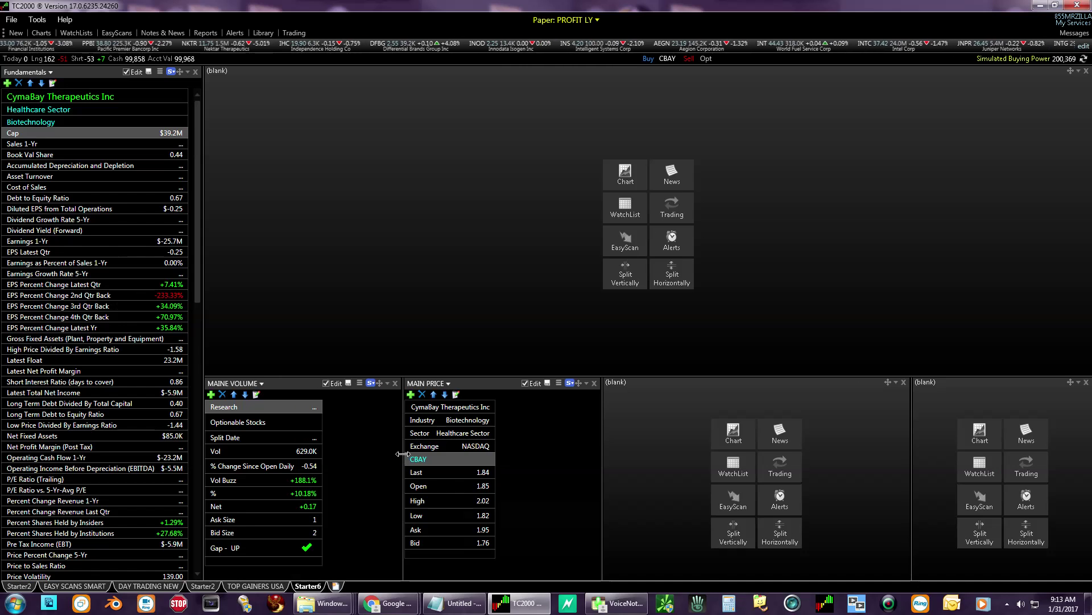
drag(401, 455, 346, 454)
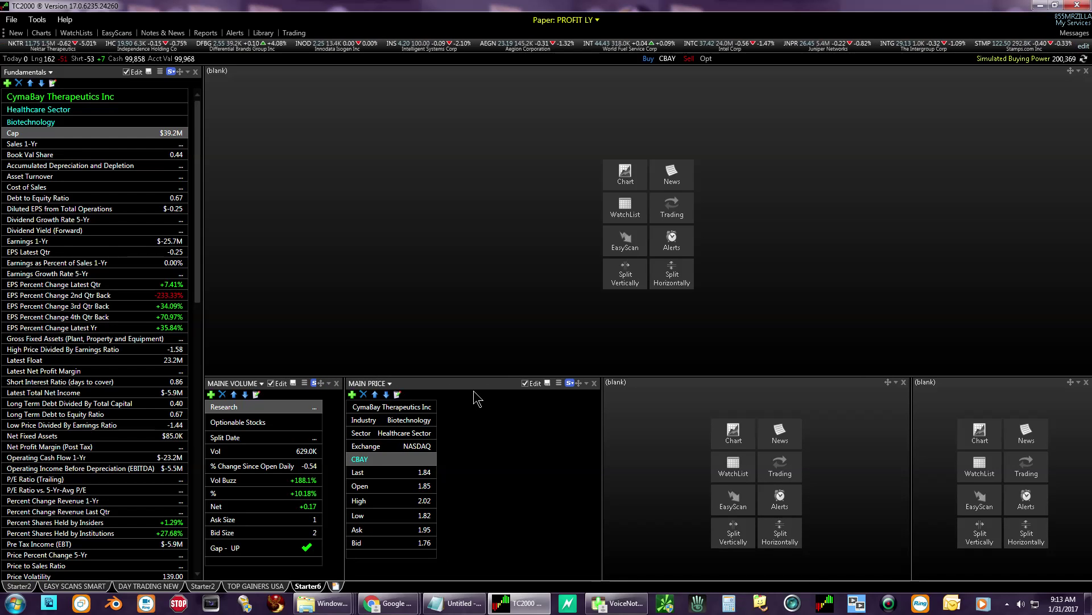
click(579, 383)
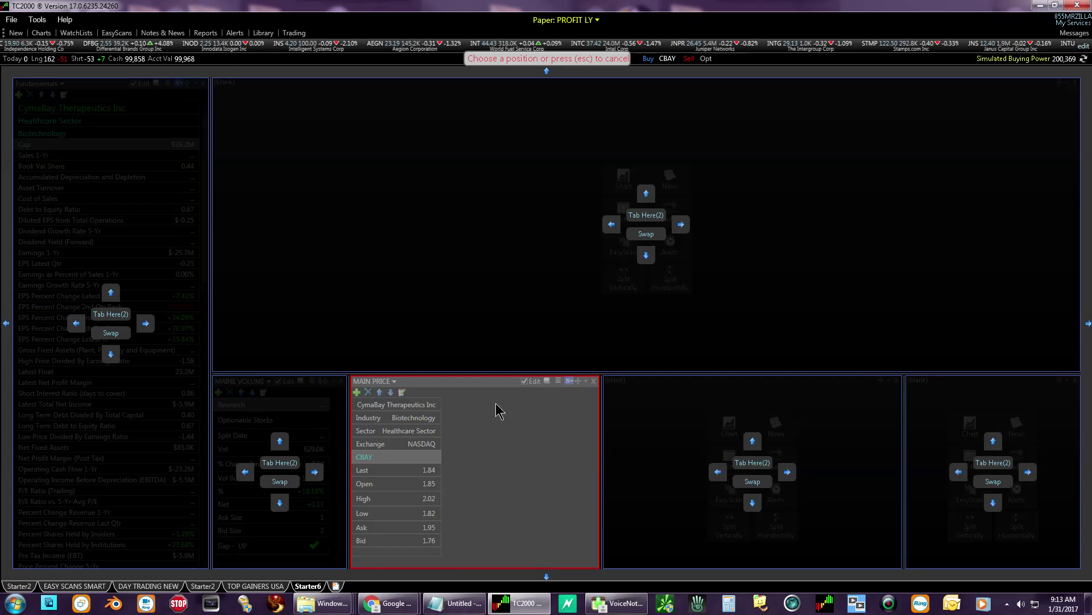
click(251, 474)
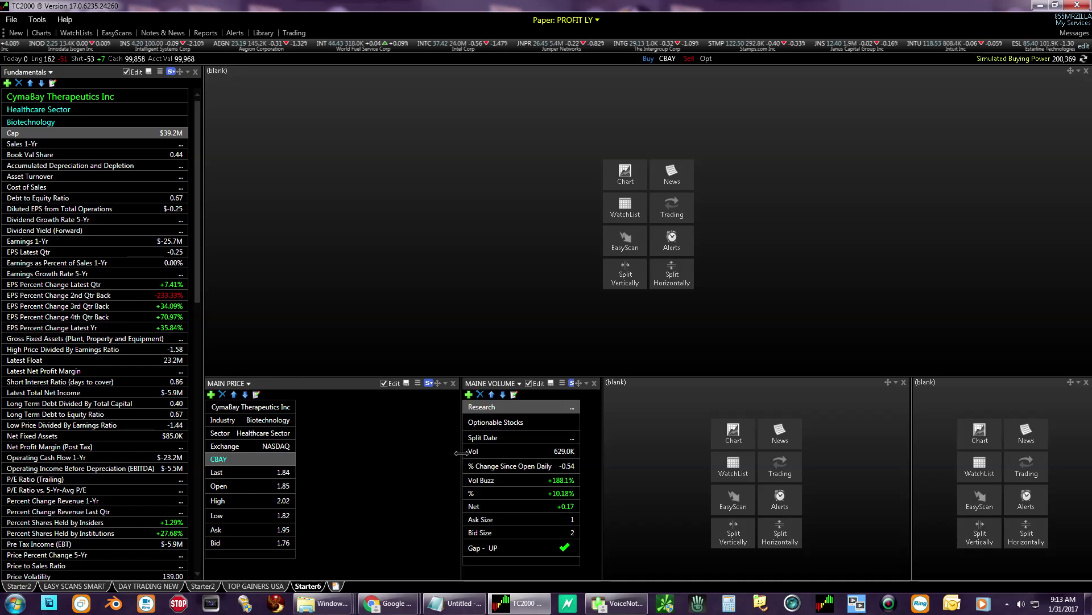
- Narrow the MAIN PRICE and MAINE VOLUME panes and make the bottom row slightly shorter
drag(461, 453, 335, 454)
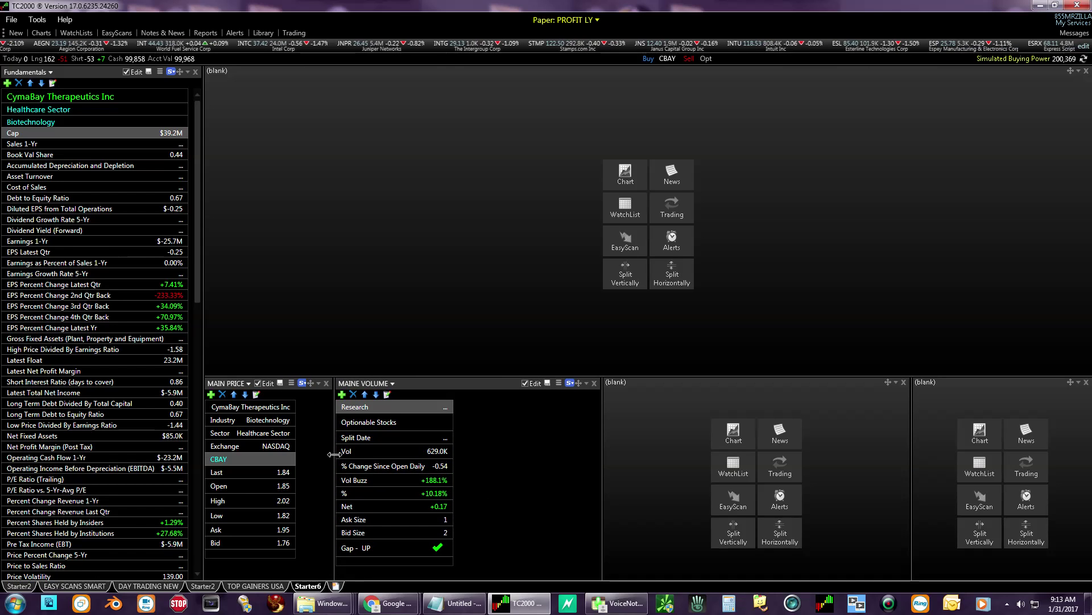
drag(602, 445, 489, 444)
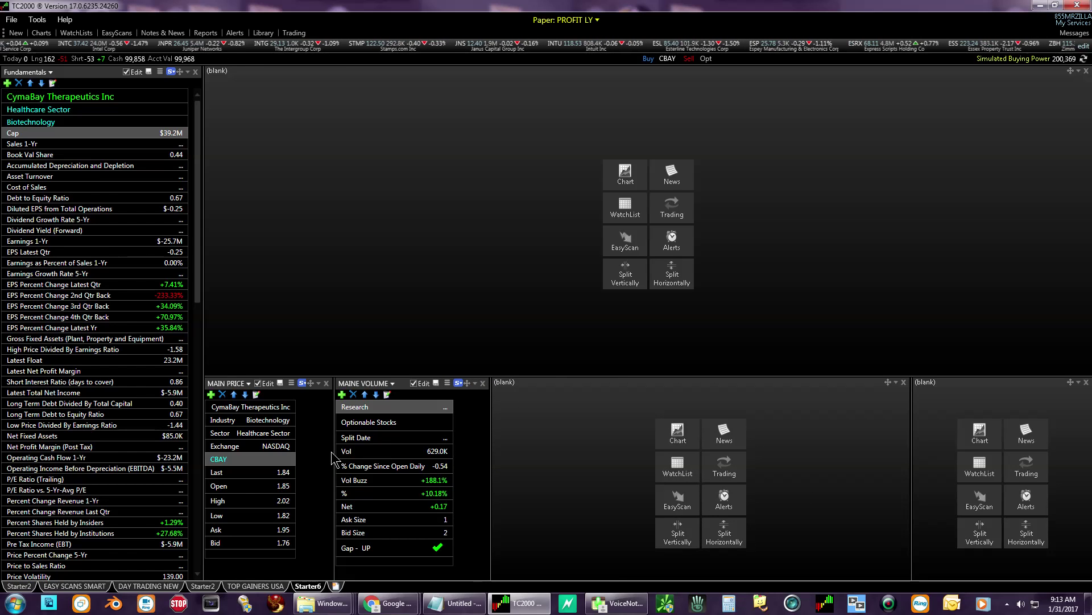
drag(332, 452, 316, 452)
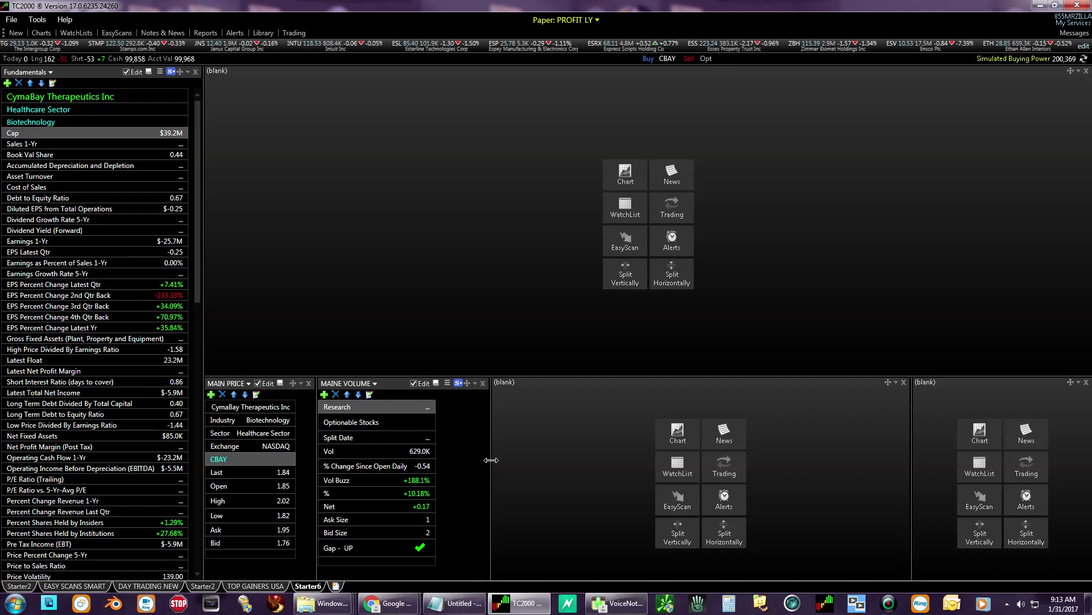
drag(491, 460, 459, 461)
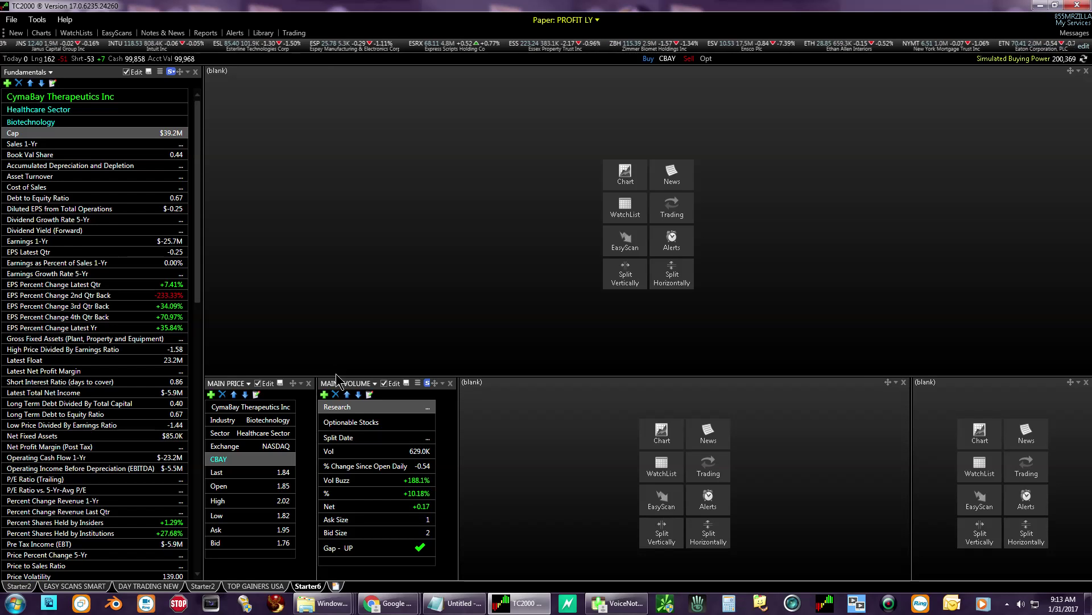
mouse_move(335, 375)
mouse_down()
mouse_move(331, 405)
mouse_move(331, 385)
mouse_up()
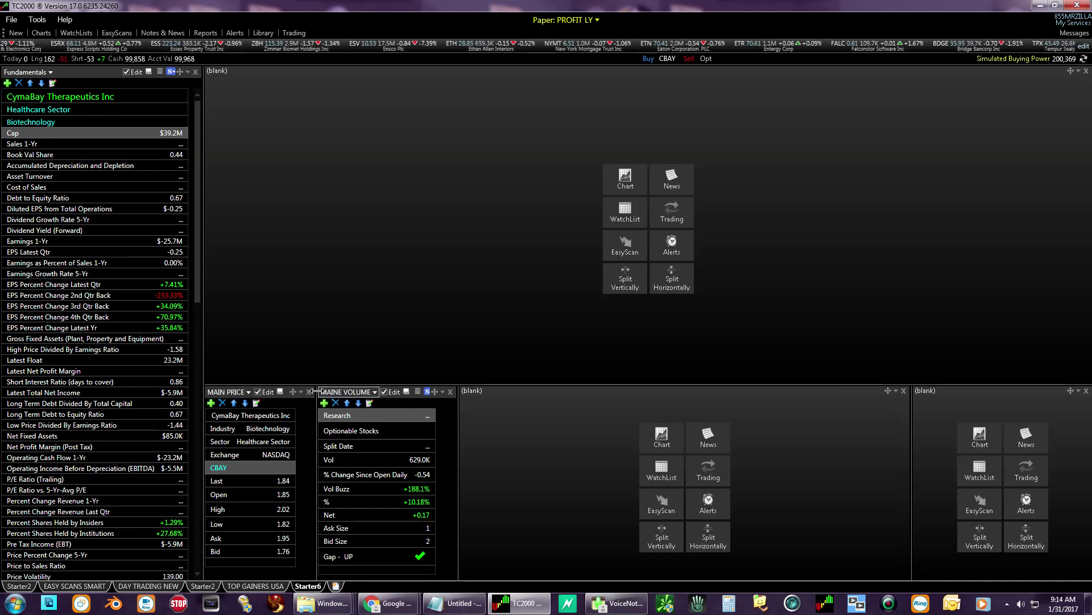
drag(318, 391, 315, 393)
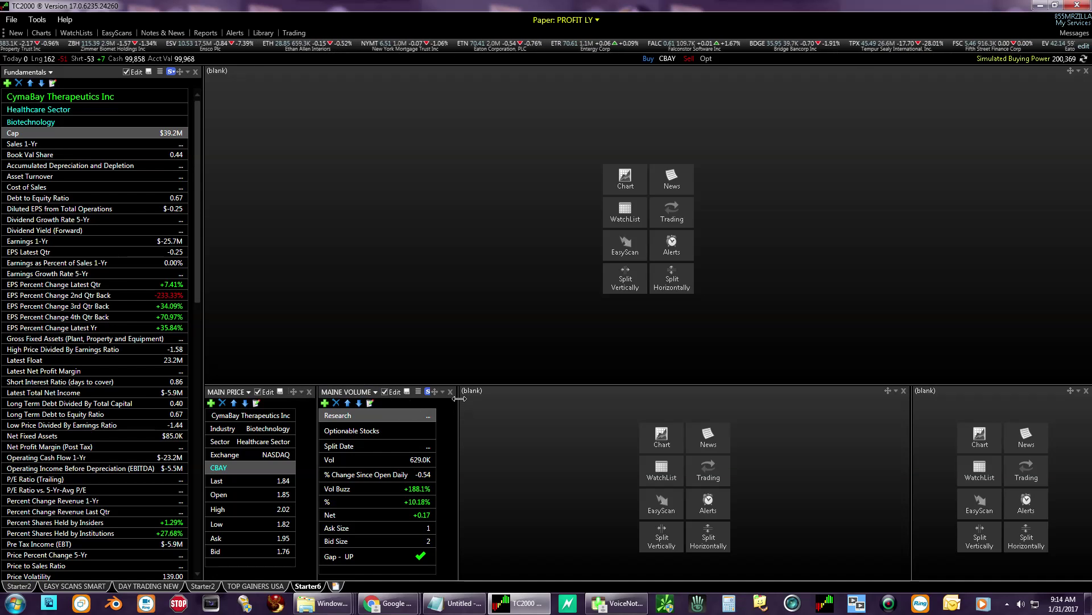
drag(459, 399, 461, 398)
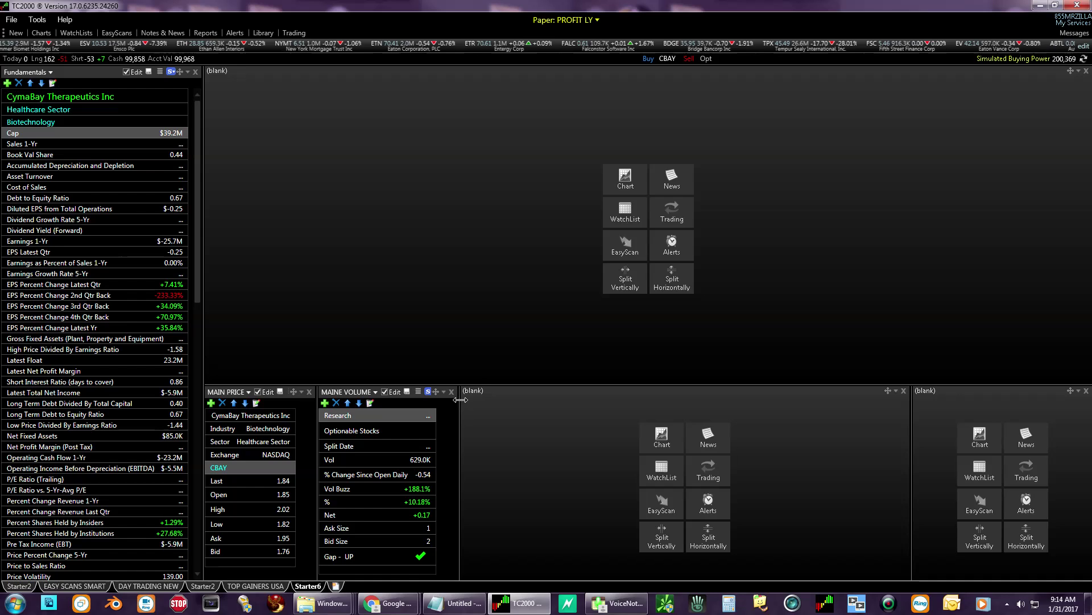
- Fill the blank bottom pane with All LiveBriefs news from MT Newswires
click(705, 440)
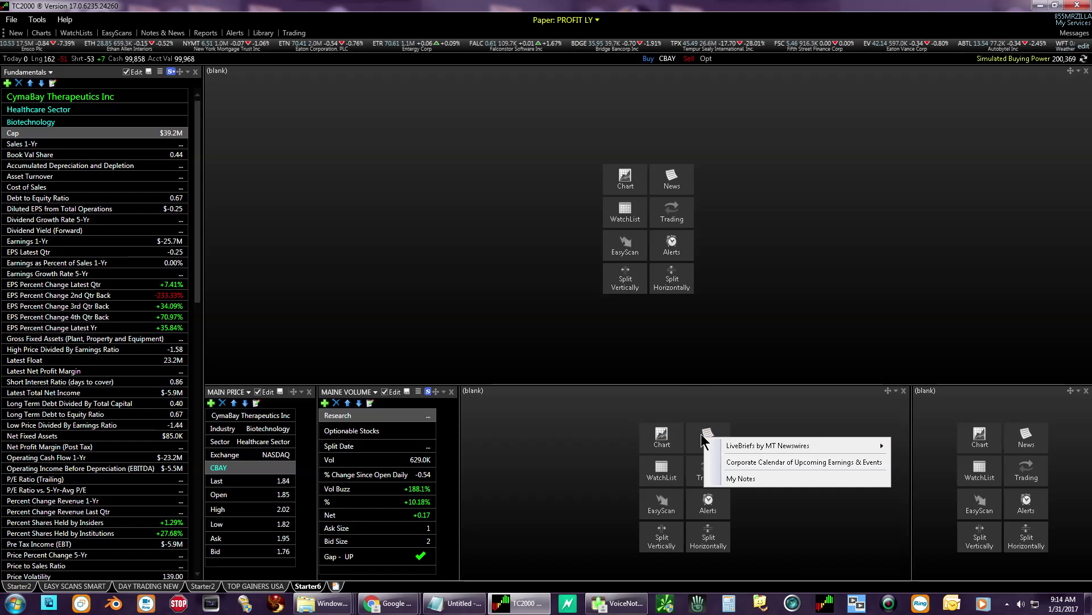
mouse_move(734, 446)
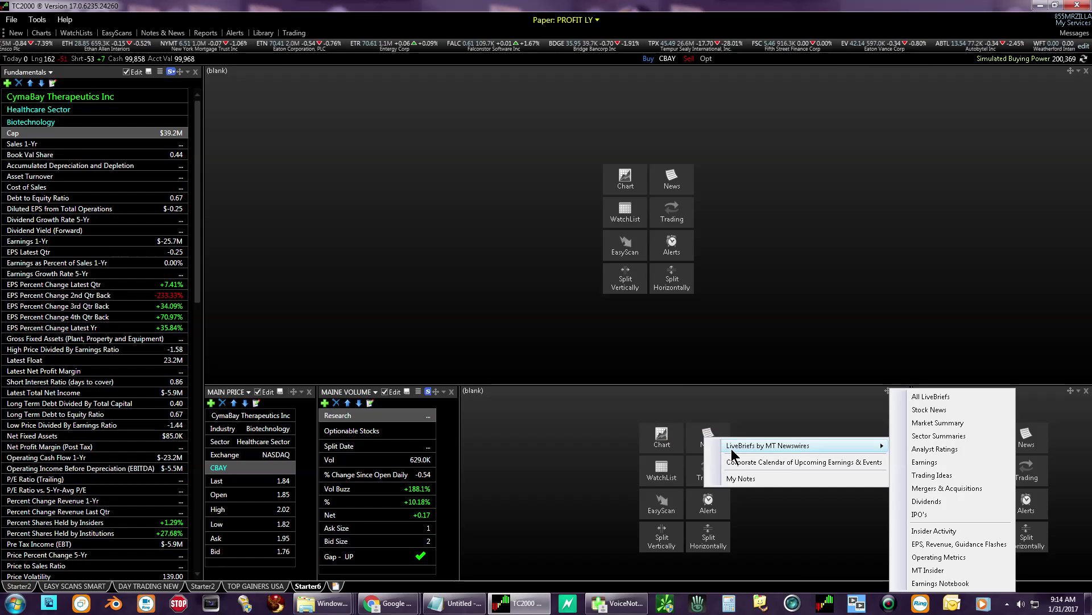
click(928, 398)
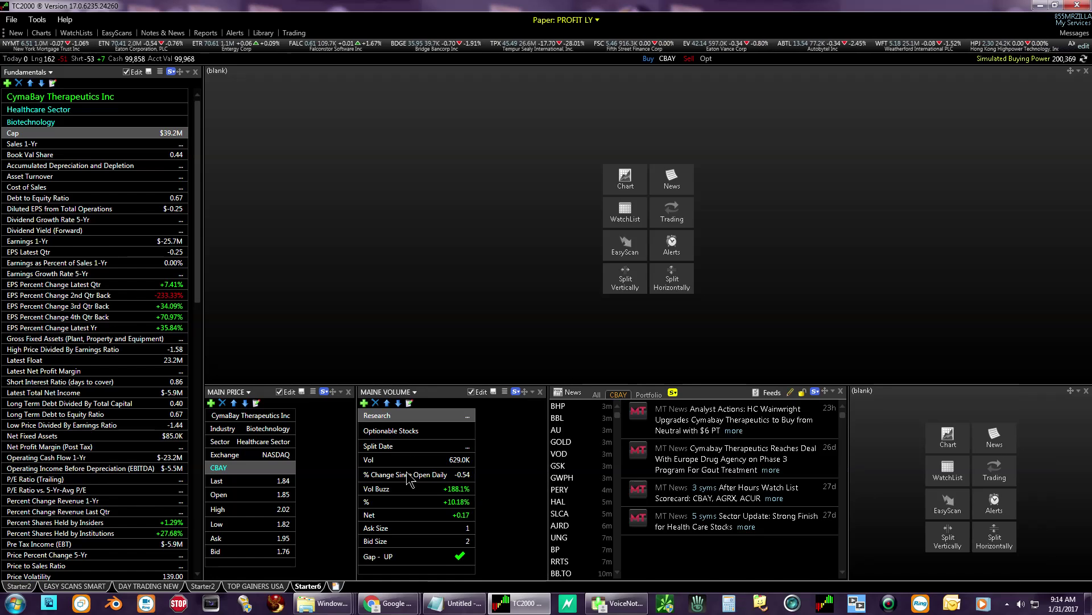
- Resize the bottom panes, widening volume and news and giving the top pane more height
drag(355, 475, 328, 471)
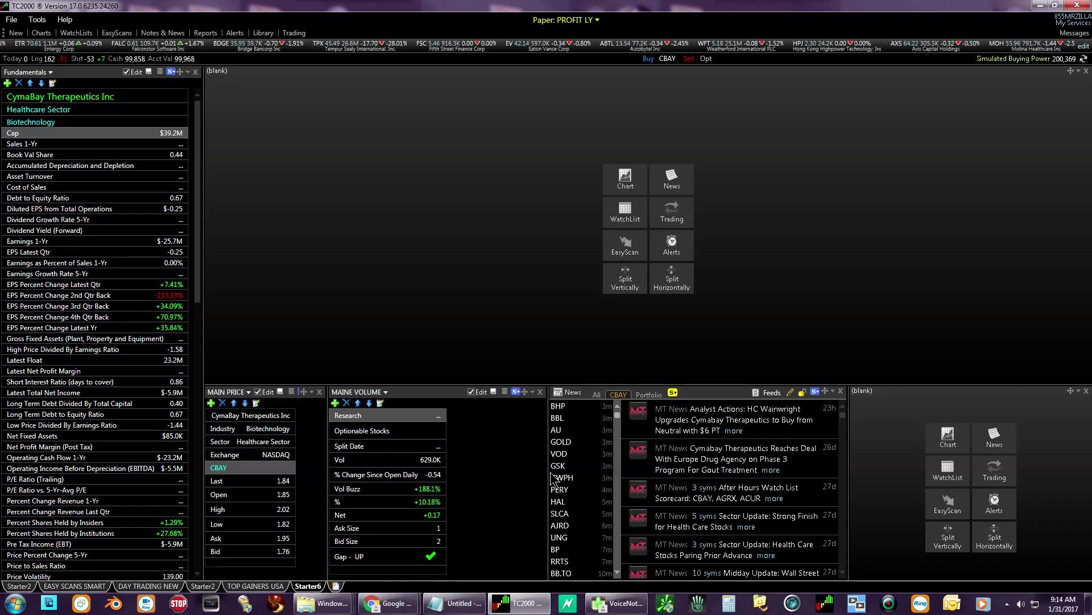
drag(547, 474, 473, 474)
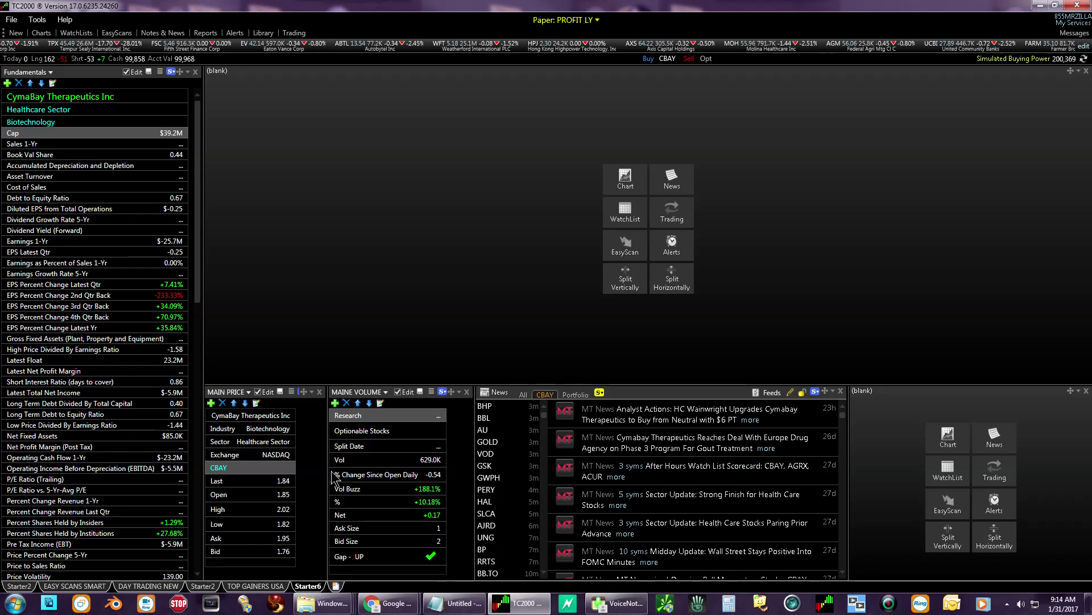
drag(327, 476, 325, 476)
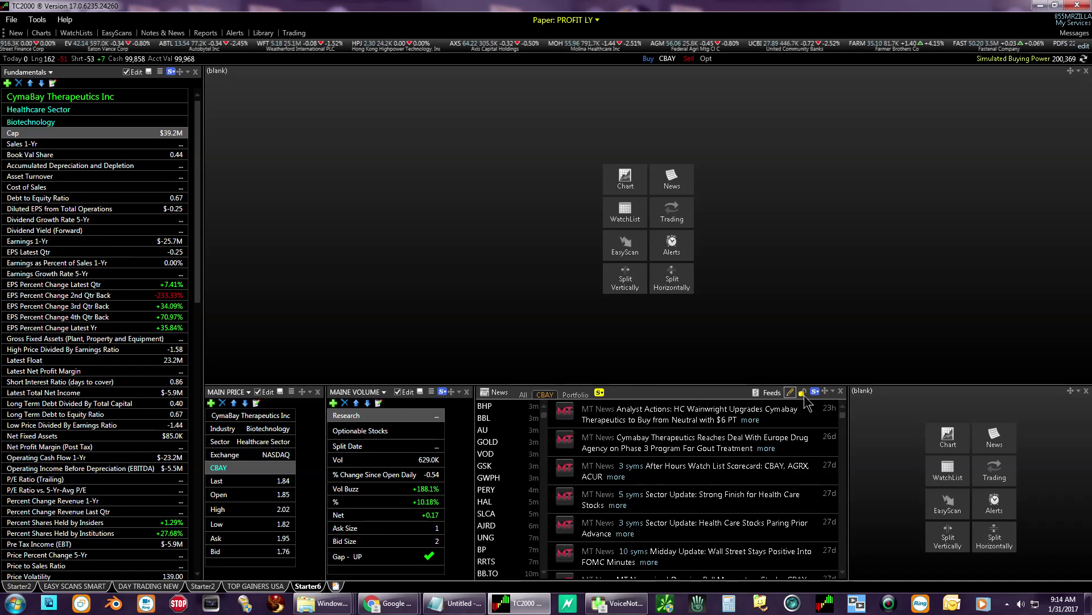
drag(848, 421, 796, 422)
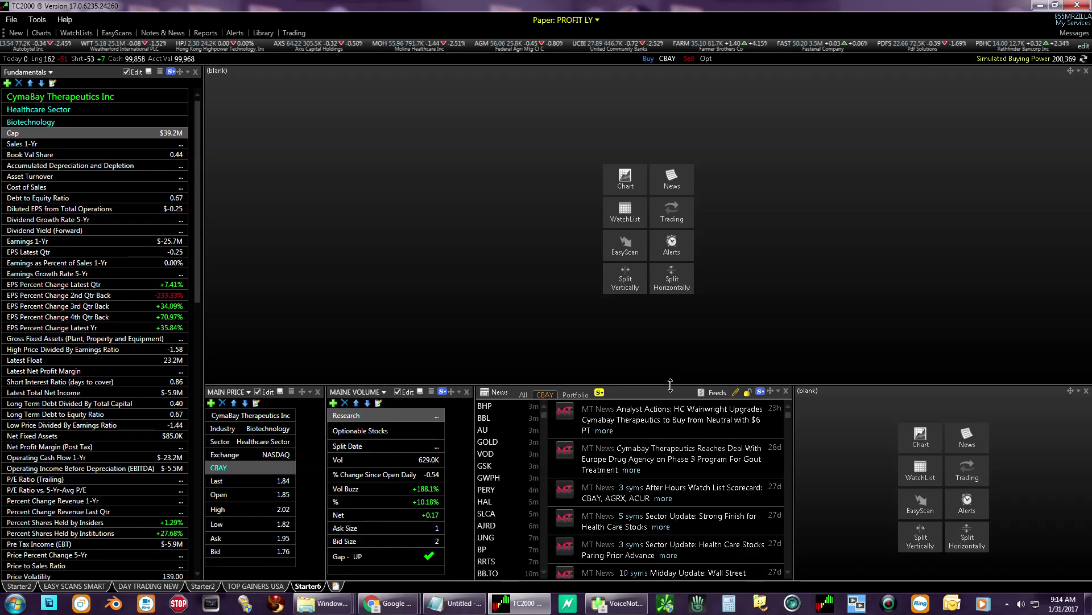
drag(670, 385, 670, 389)
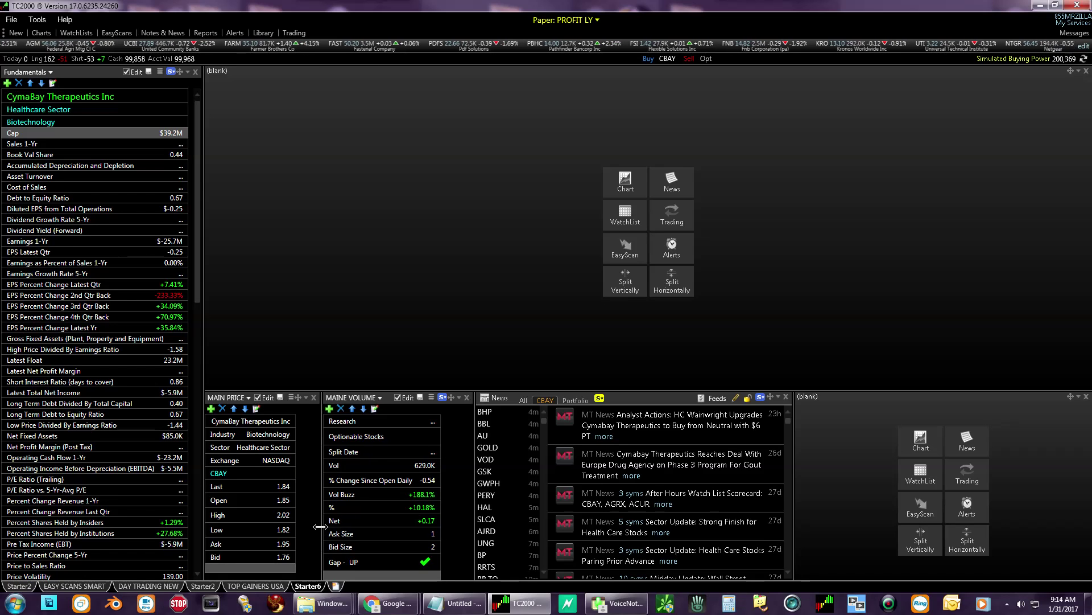
drag(324, 527, 322, 529)
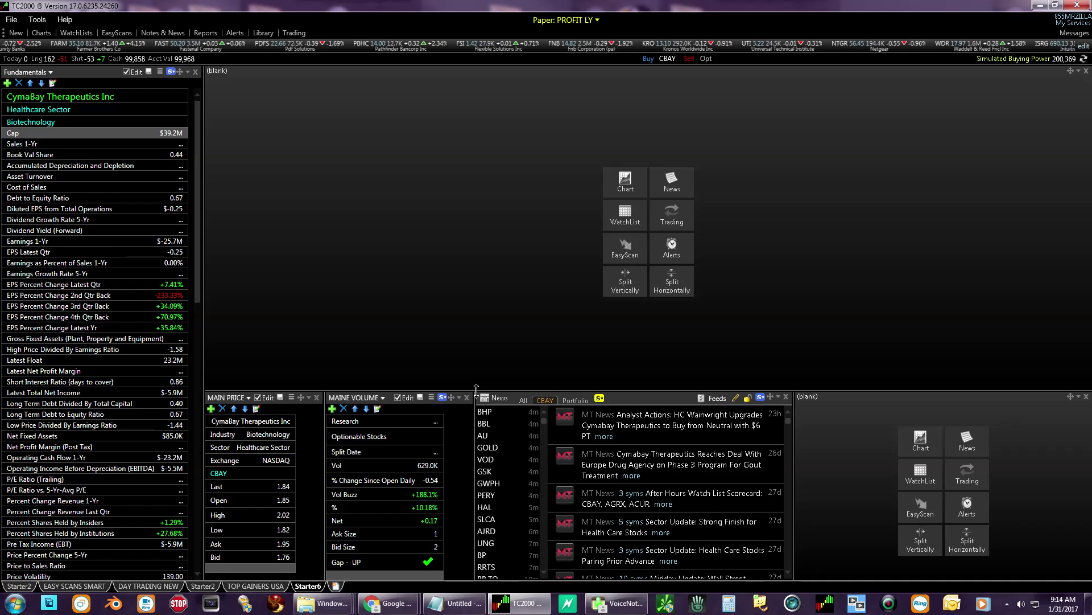
drag(477, 390, 480, 398)
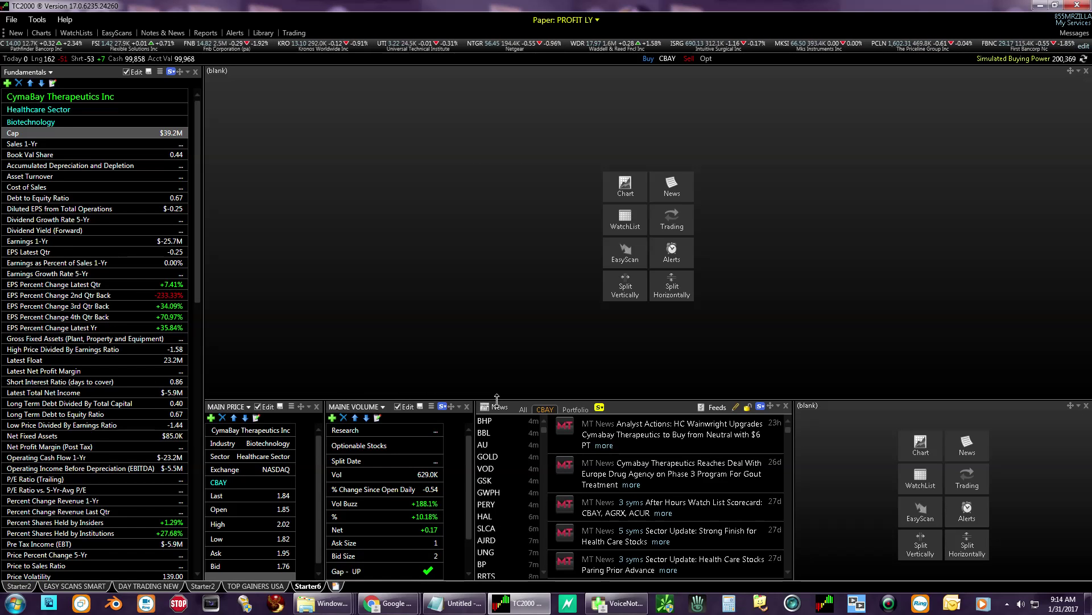
- Turn the empty lower-right pane into My Notes with the CBAY note, and resize the lower panels
click(967, 446)
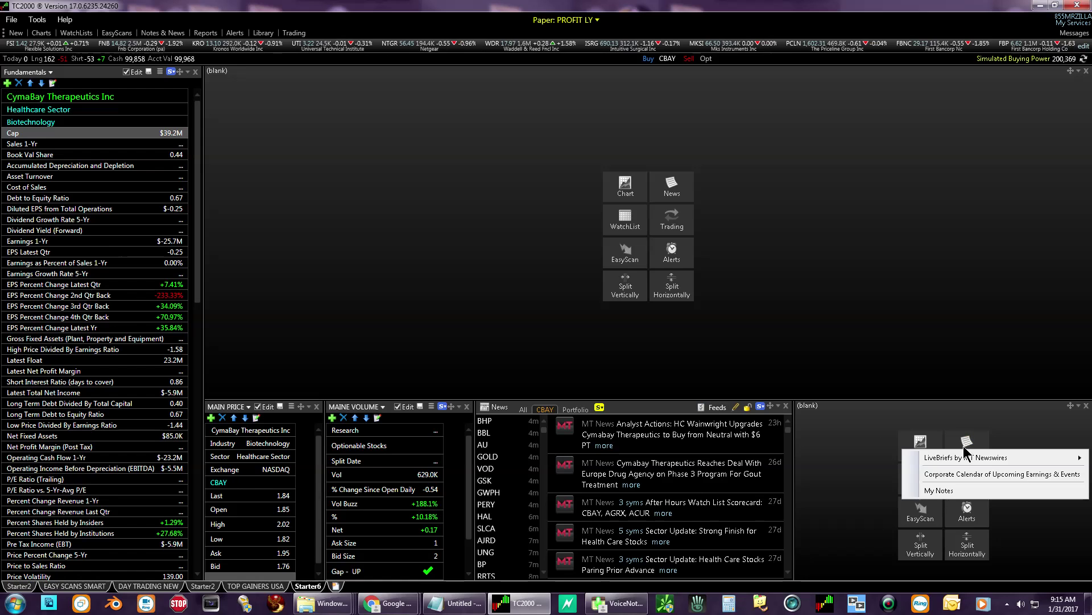
click(964, 493)
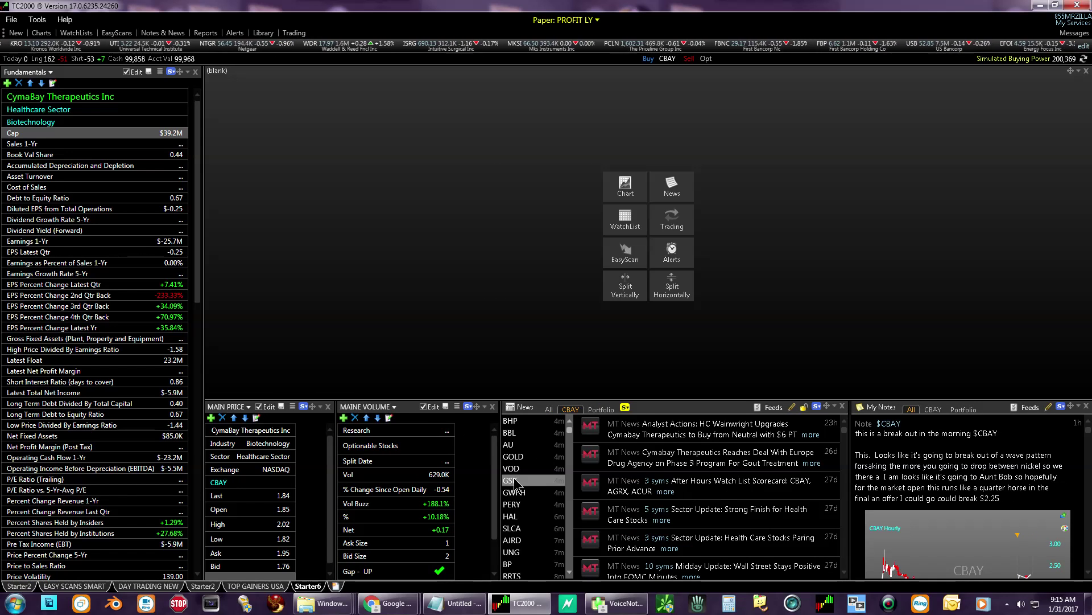
drag(499, 479, 487, 482)
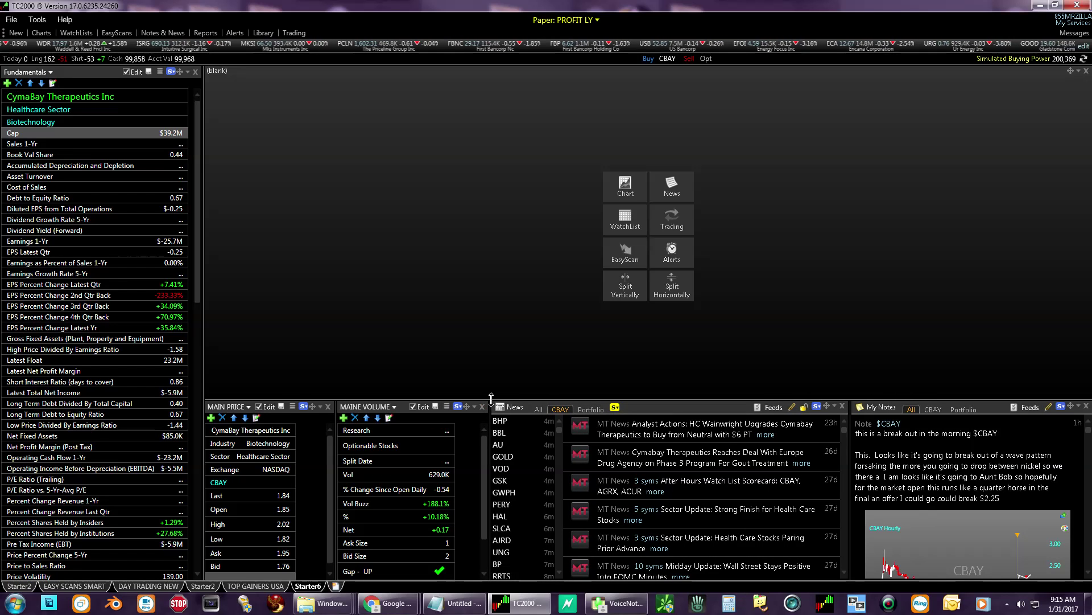
mouse_move(491, 396)
mouse_down()
mouse_move(492, 382)
mouse_move(492, 400)
mouse_up()
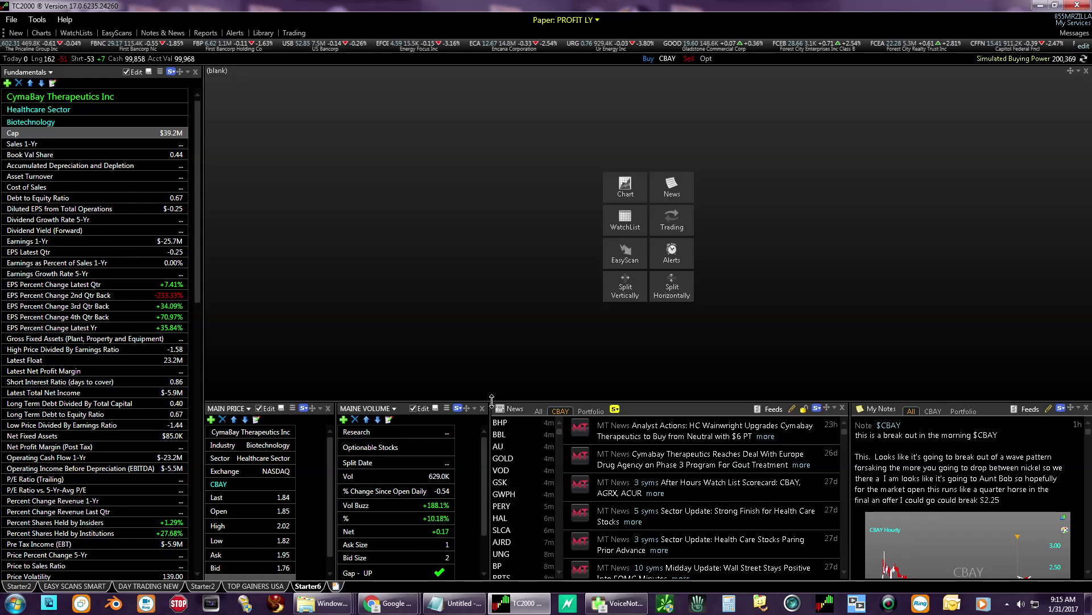
- Load the saved CBAY 10-minute chart with its trendlines into the empty top pane
click(621, 183)
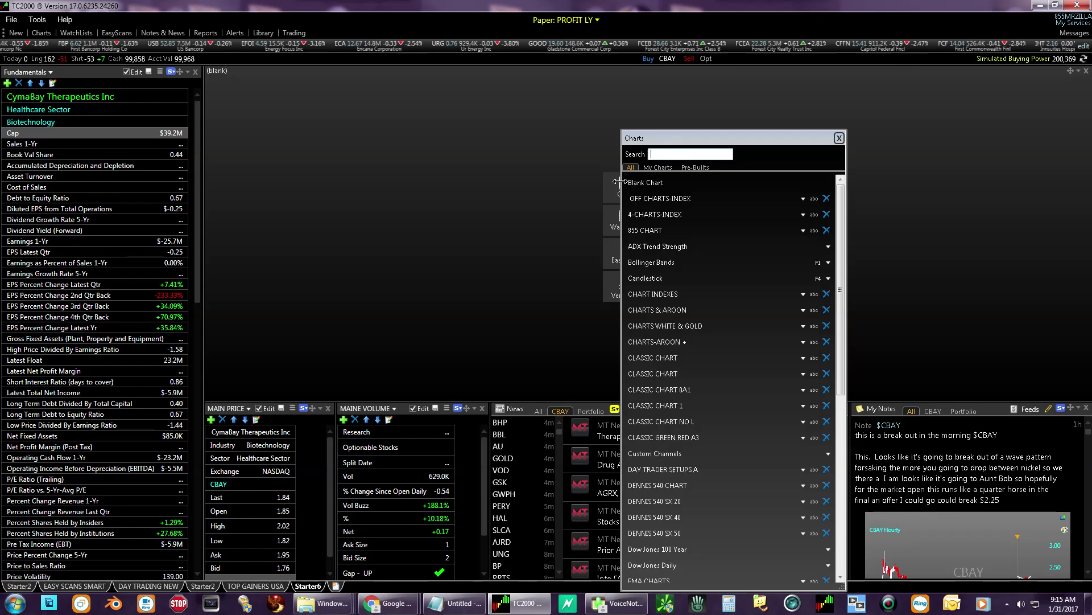
click(661, 168)
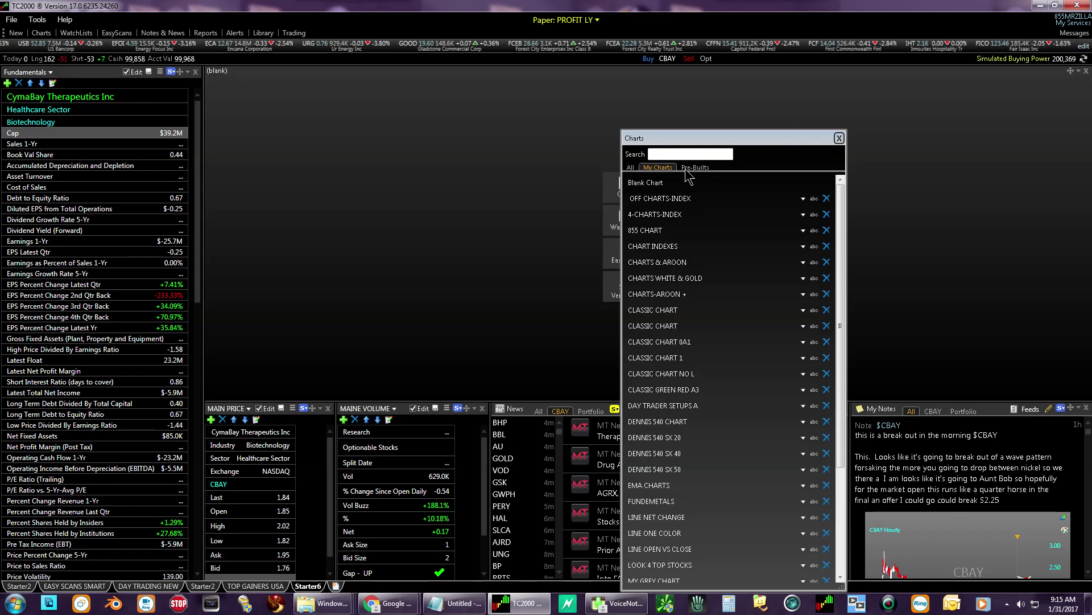
click(840, 138)
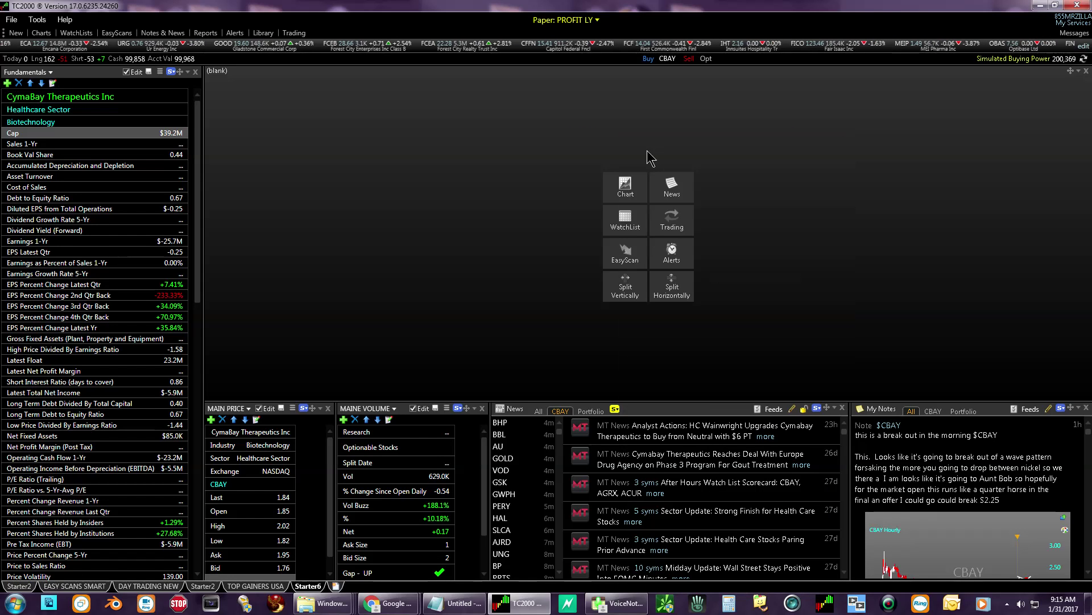
click(620, 183)
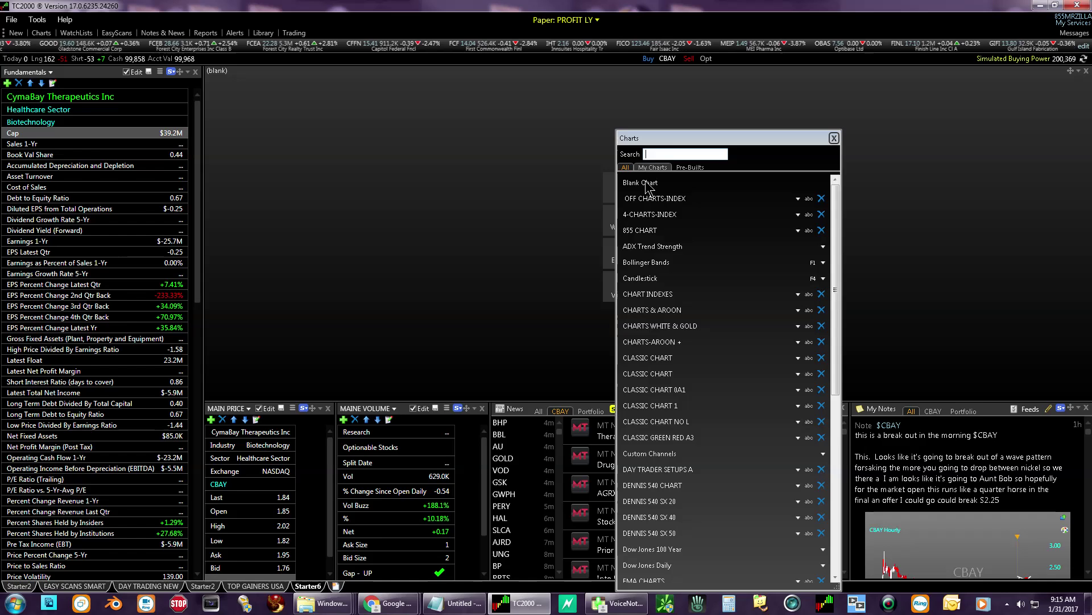
click(647, 183)
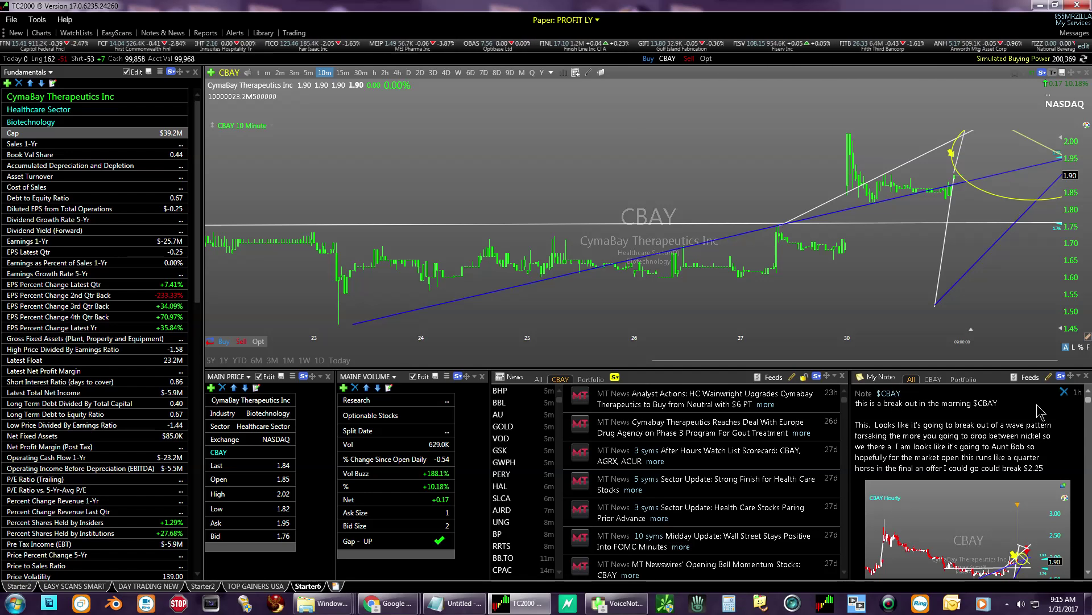
- Step through BHP, GOLD and GSK in the watchlist to update the linked panels
scroll(1089, 406, down, 3)
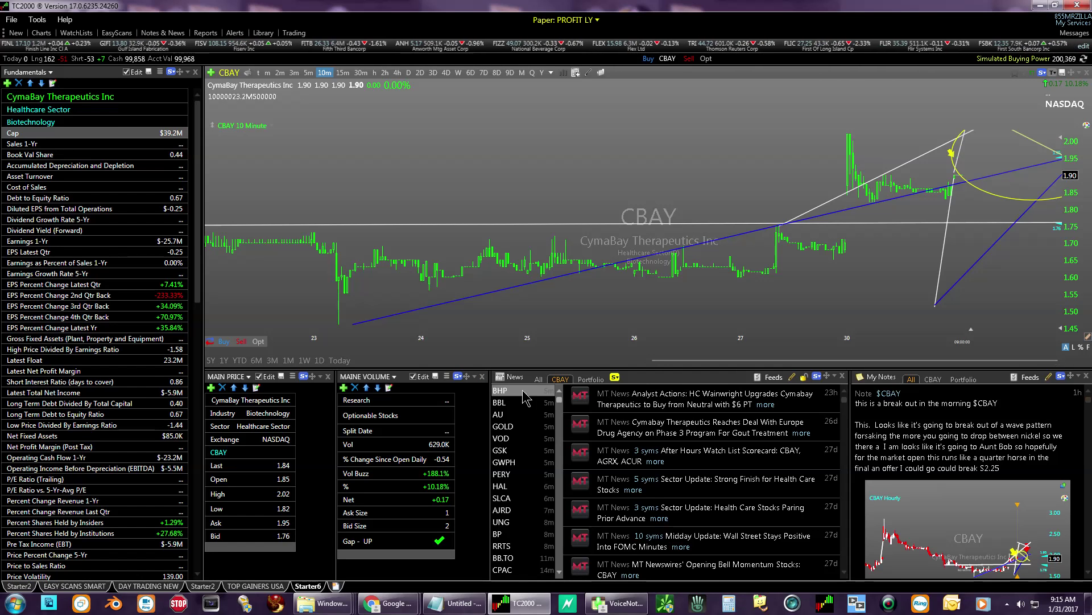
click(506, 392)
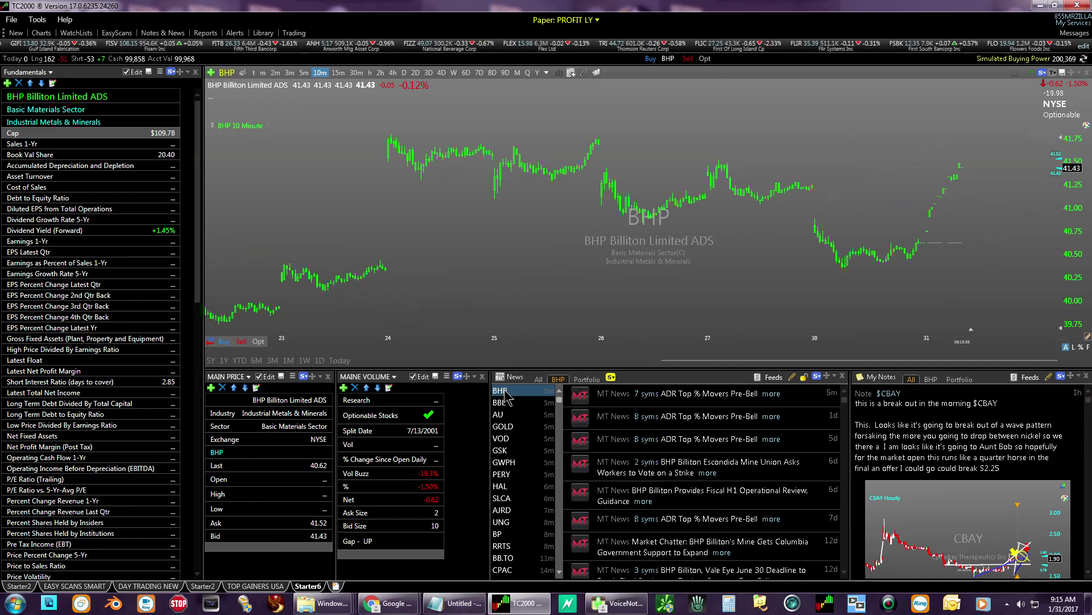
click(503, 427)
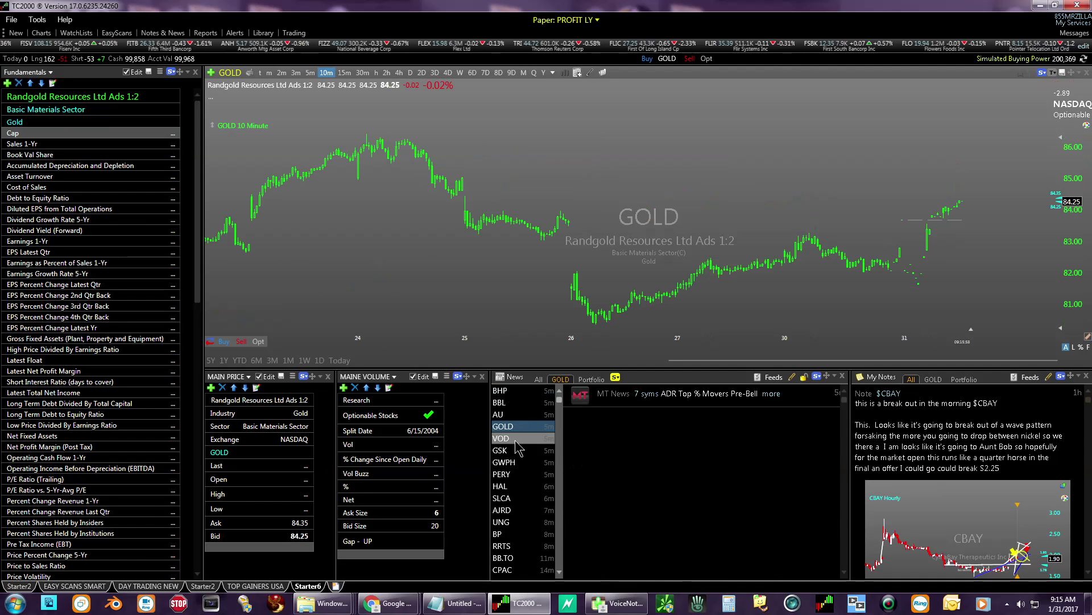
click(519, 450)
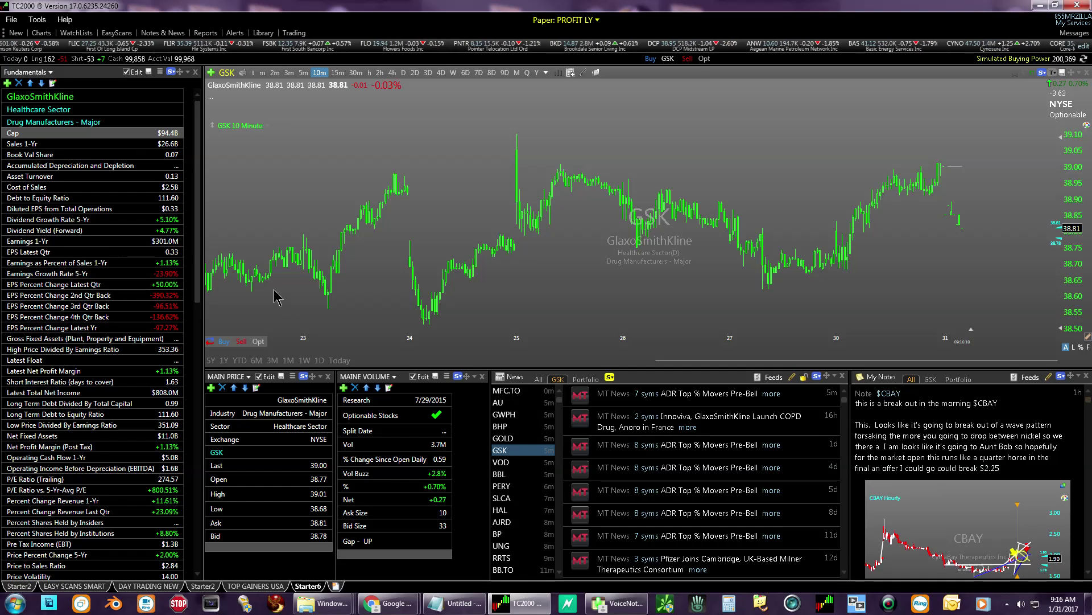
- Enter eyeg in the chart's symbol box to load Eyegate Pharmaceuticals (EYEG)
click(225, 75)
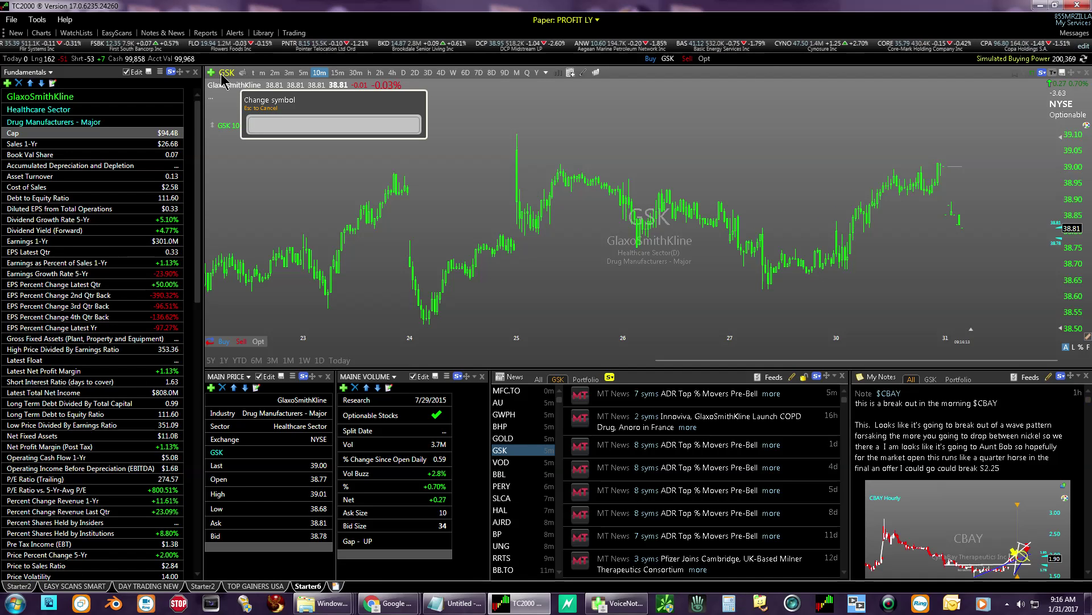
text(ey)
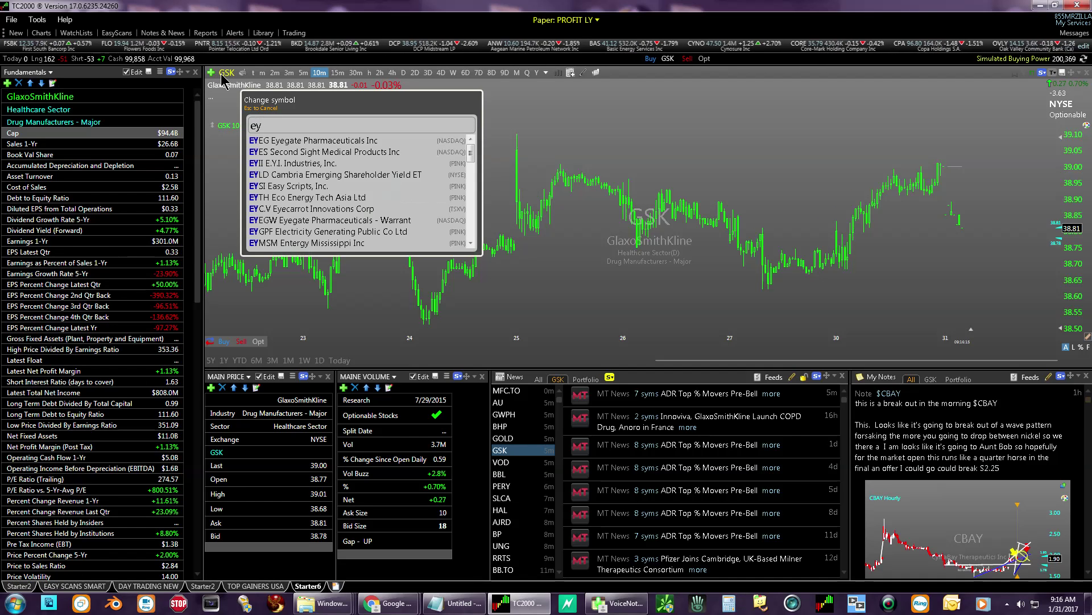
text(eg)
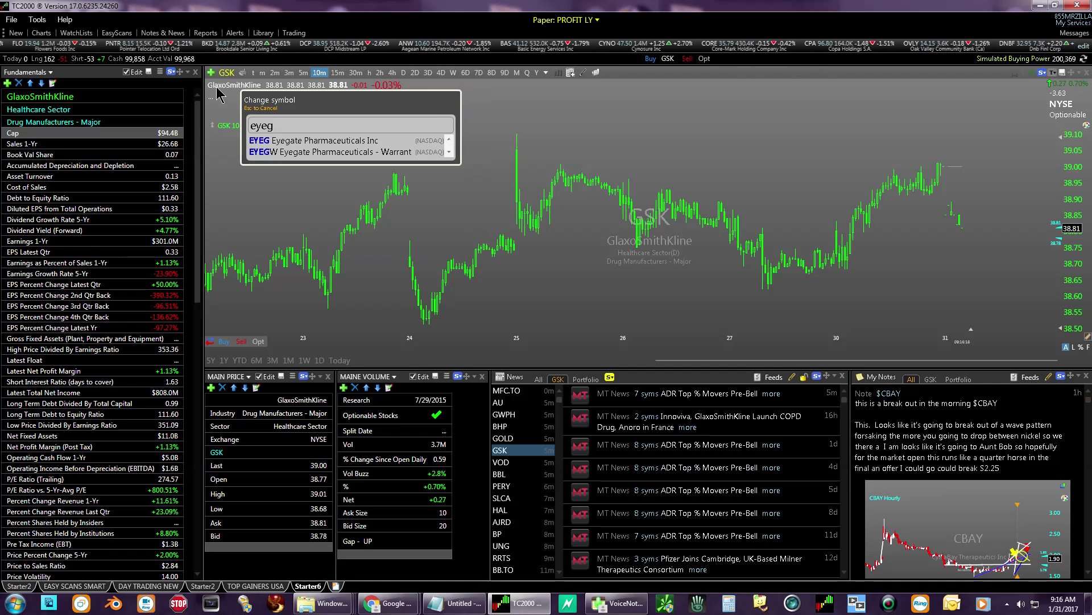
click(282, 140)
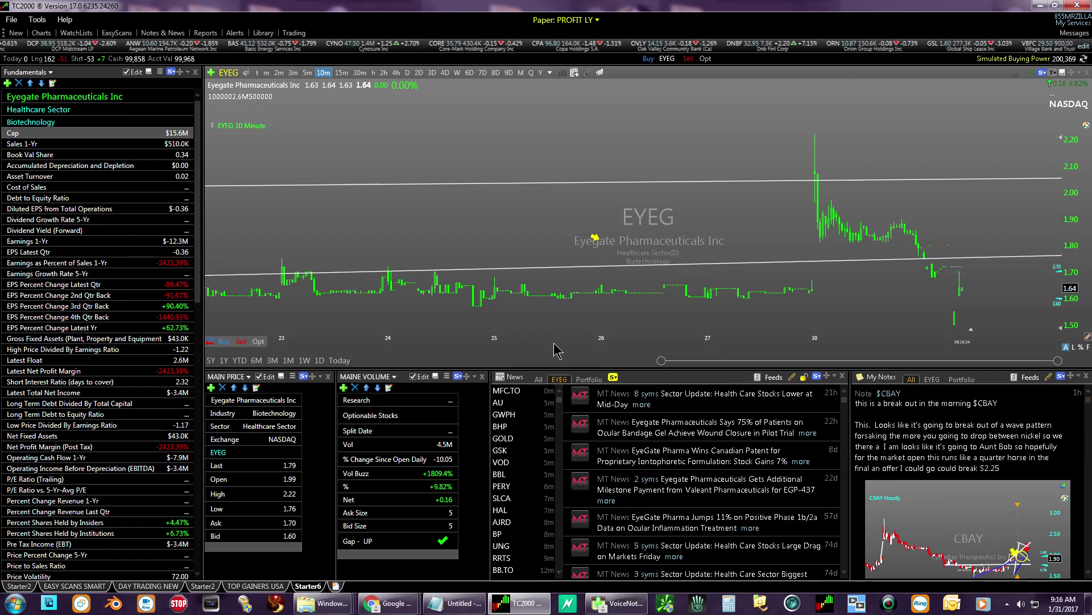
- Add a Volume pane and an Aroon indicator pane beneath the EYEG price chart
click(210, 72)
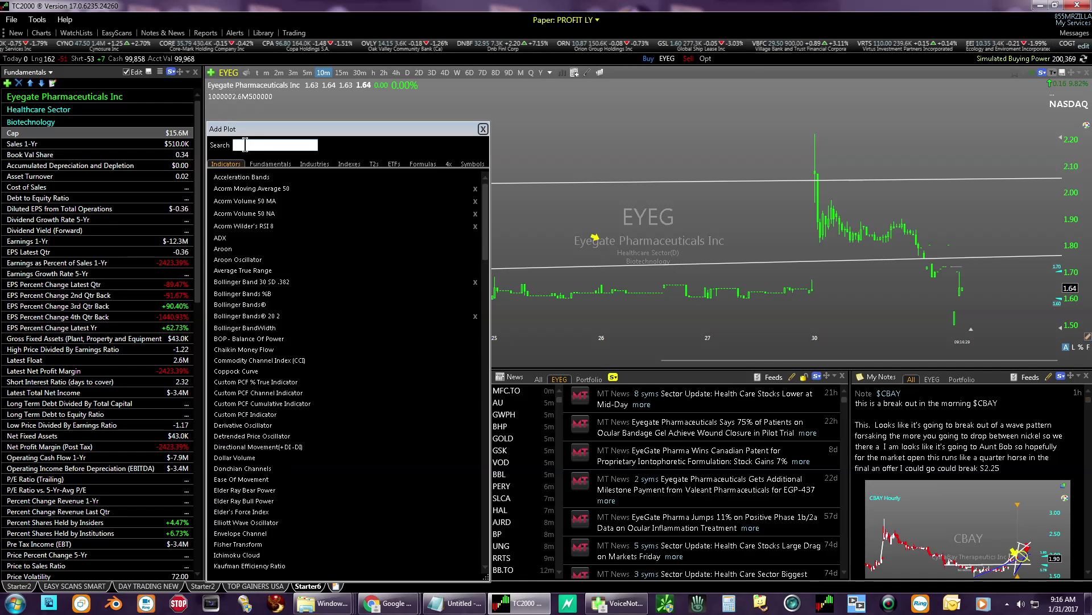
text(vol)
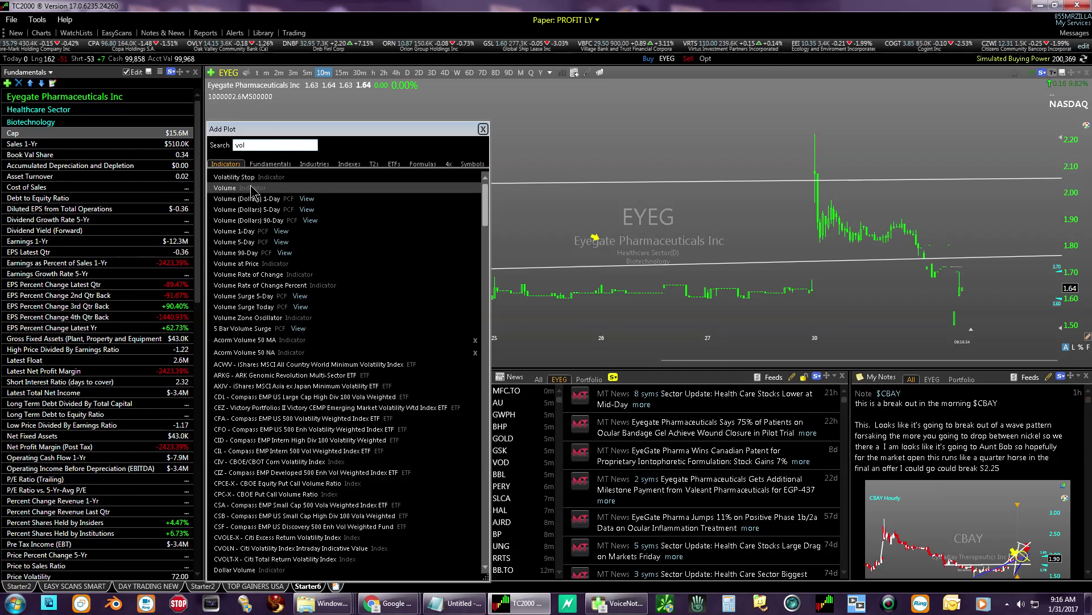
double_click(228, 188)
drag(293, 256, 306, 322)
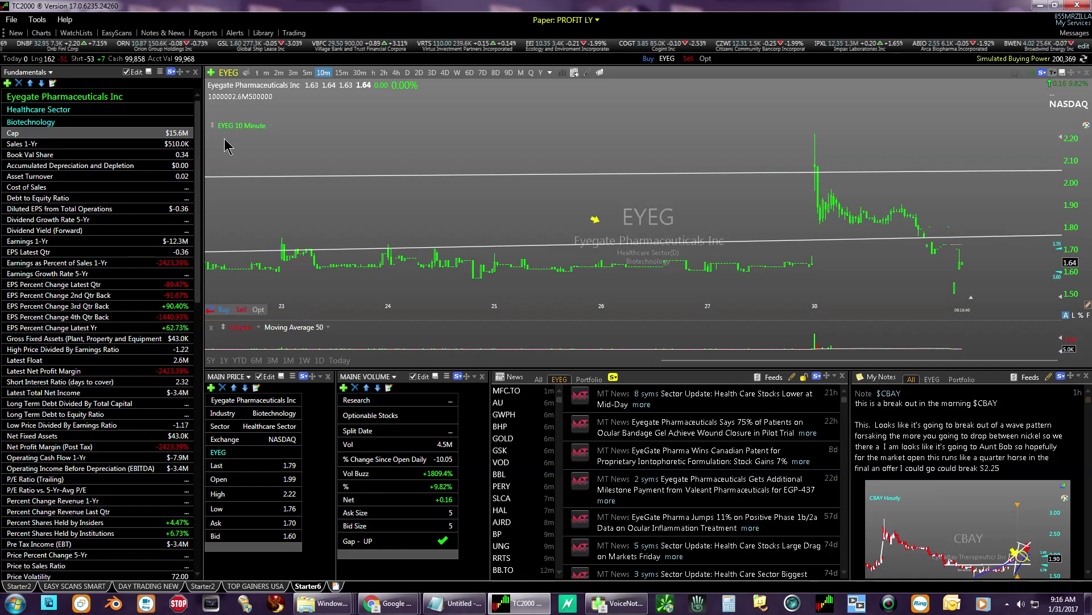
click(211, 73)
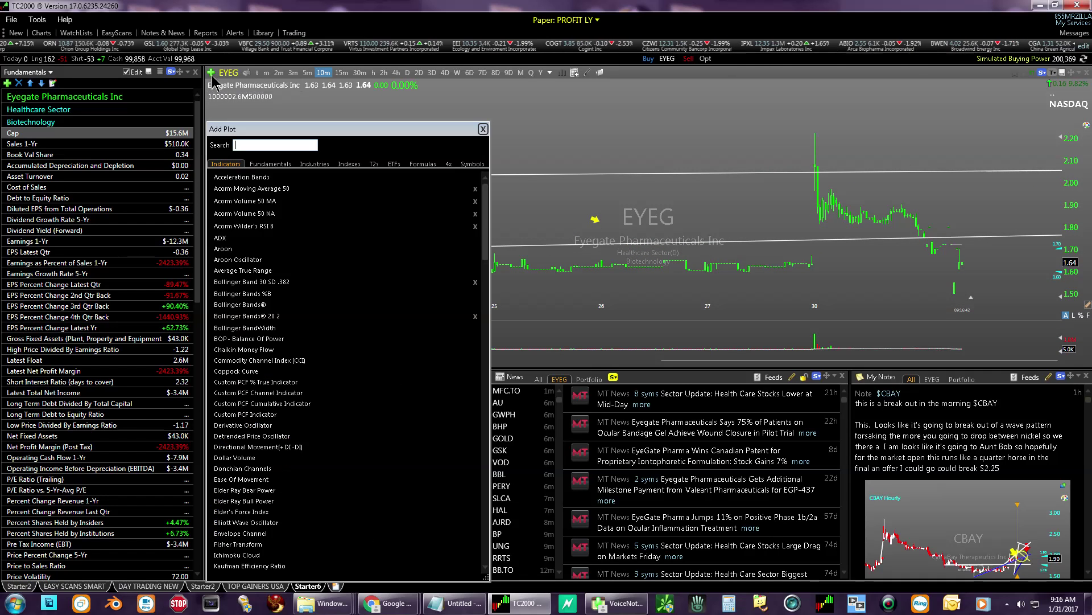
click(235, 250)
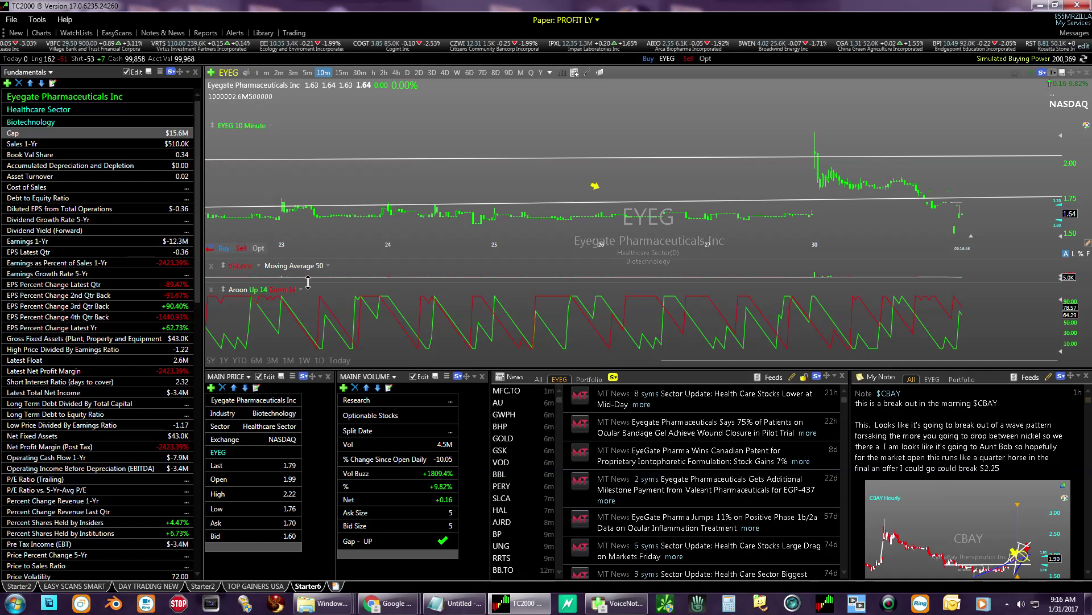
- Resize the price, Aroon and volume panes, moving Aroon directly beneath the price chart
drag(307, 282, 313, 318)
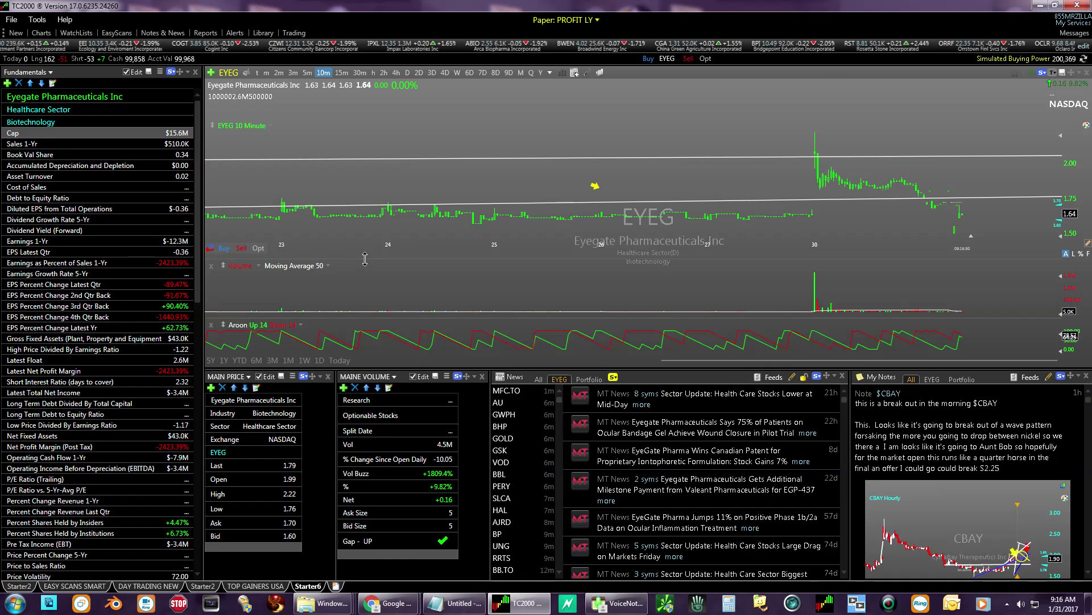
drag(364, 259, 366, 283)
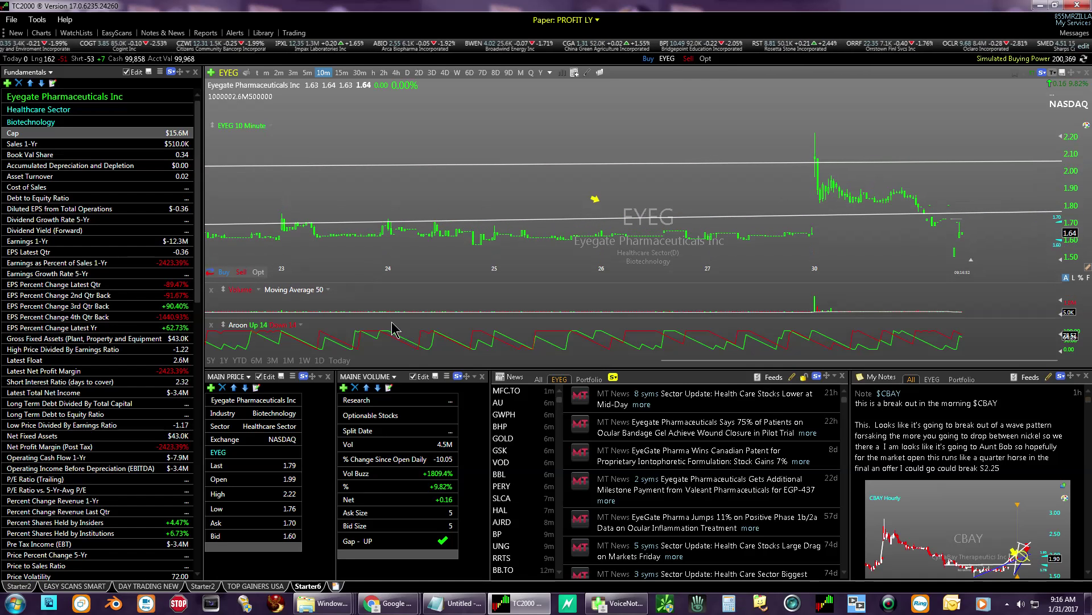
drag(390, 319, 411, 325)
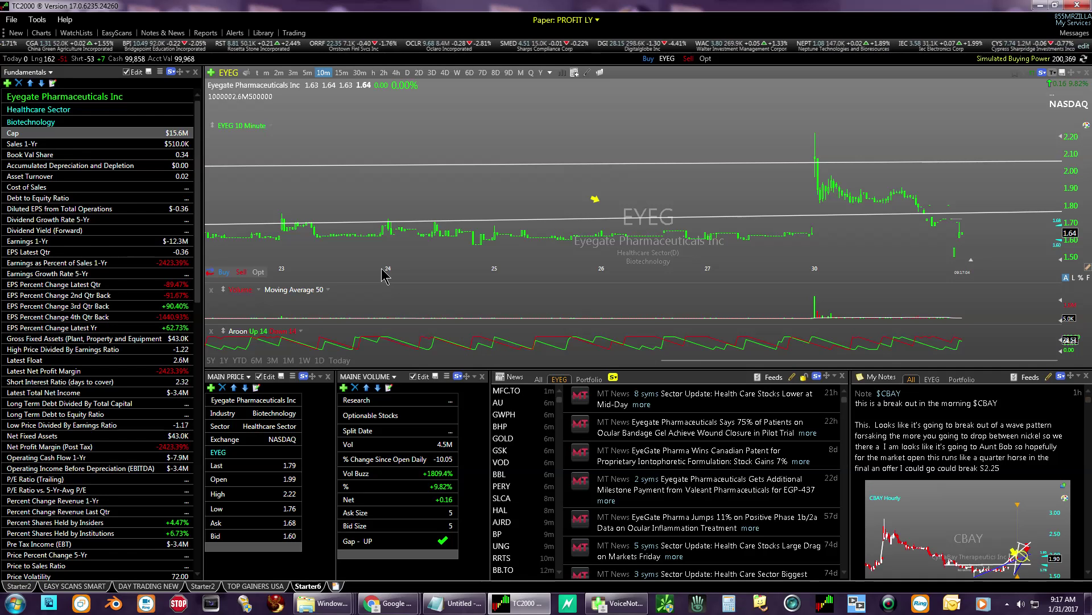
click(224, 330)
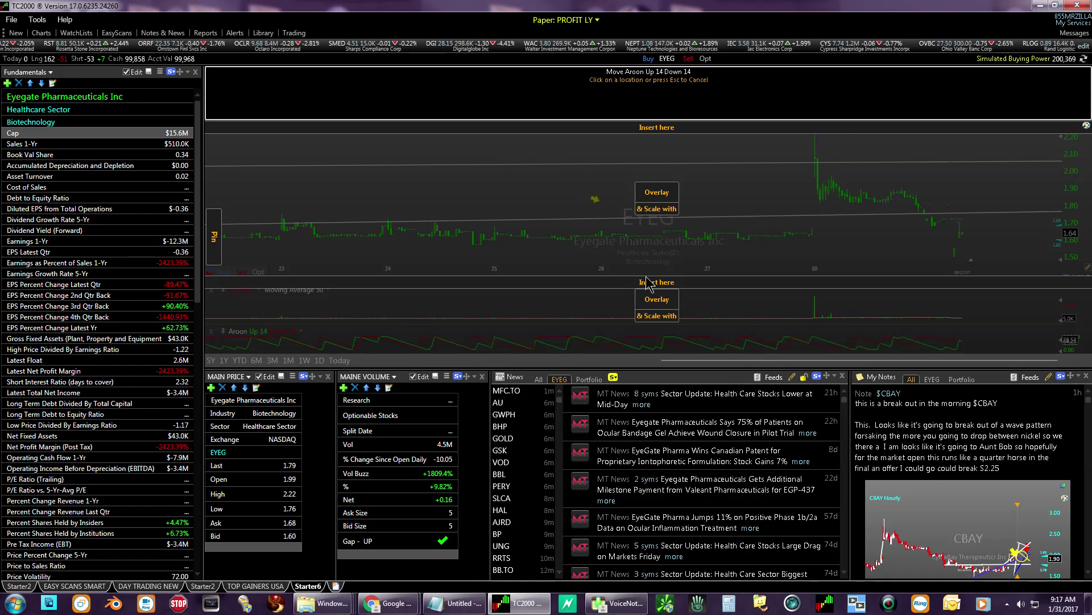
click(619, 282)
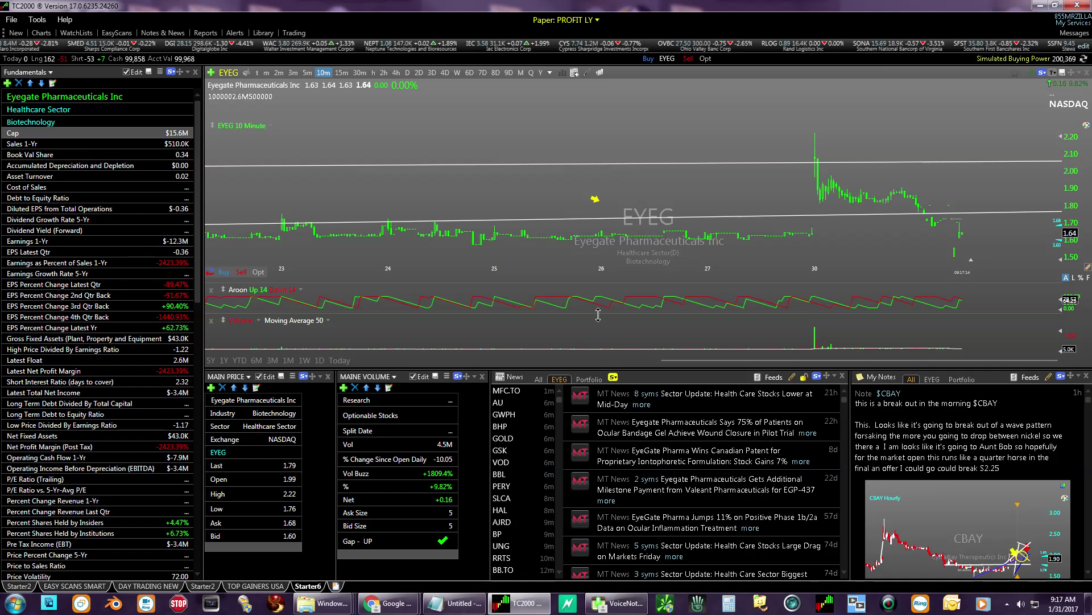
drag(598, 315, 616, 280)
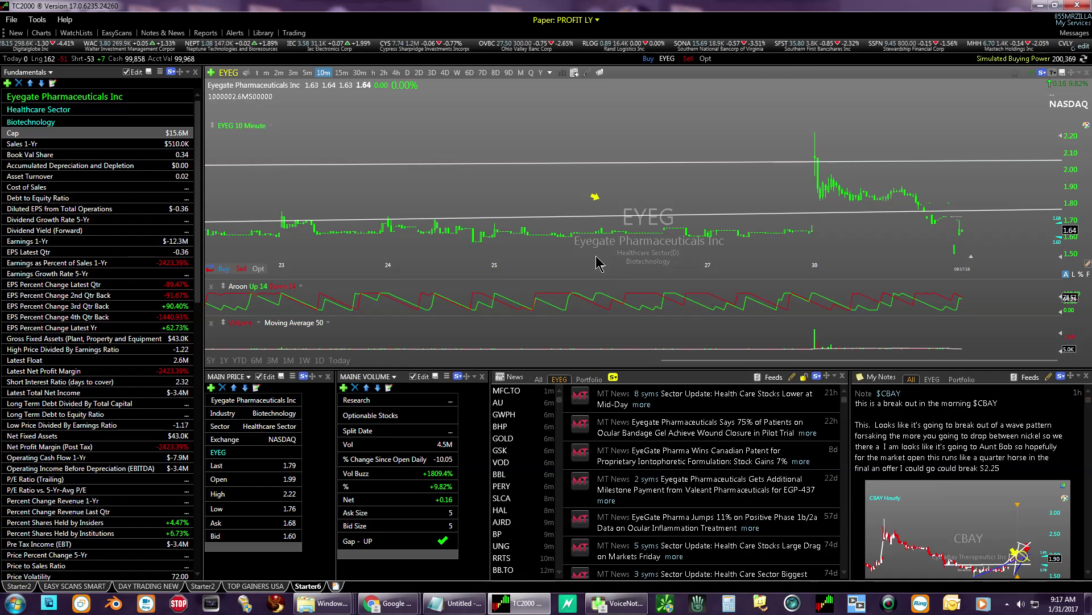
- Switch the EYEG chart to daily bars and zoom to show about one year
click(406, 72)
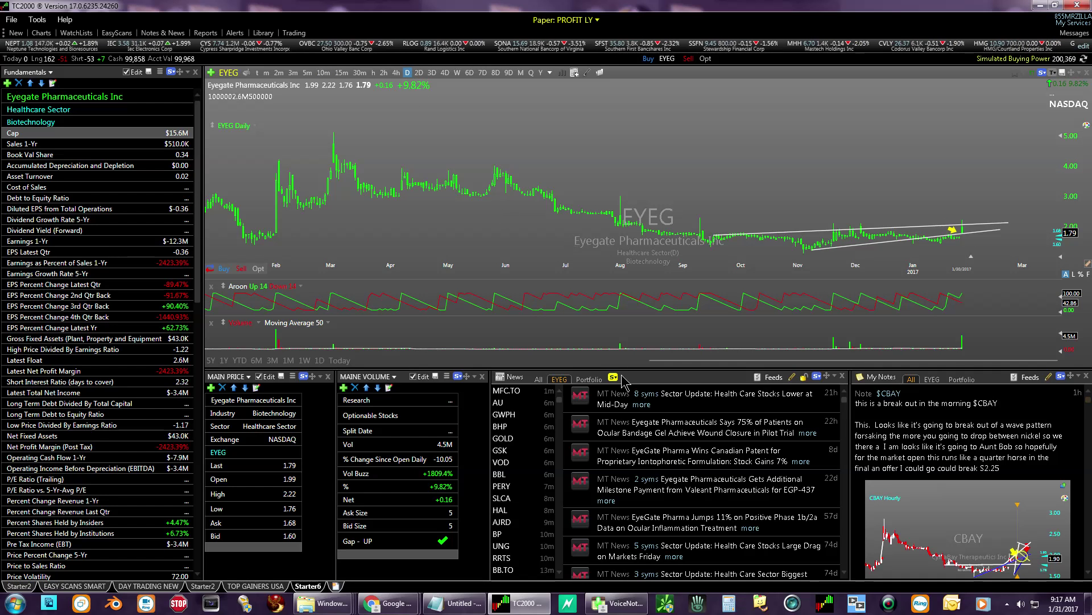
scroll(568, 365, up, 1)
scroll(568, 364, down, 3)
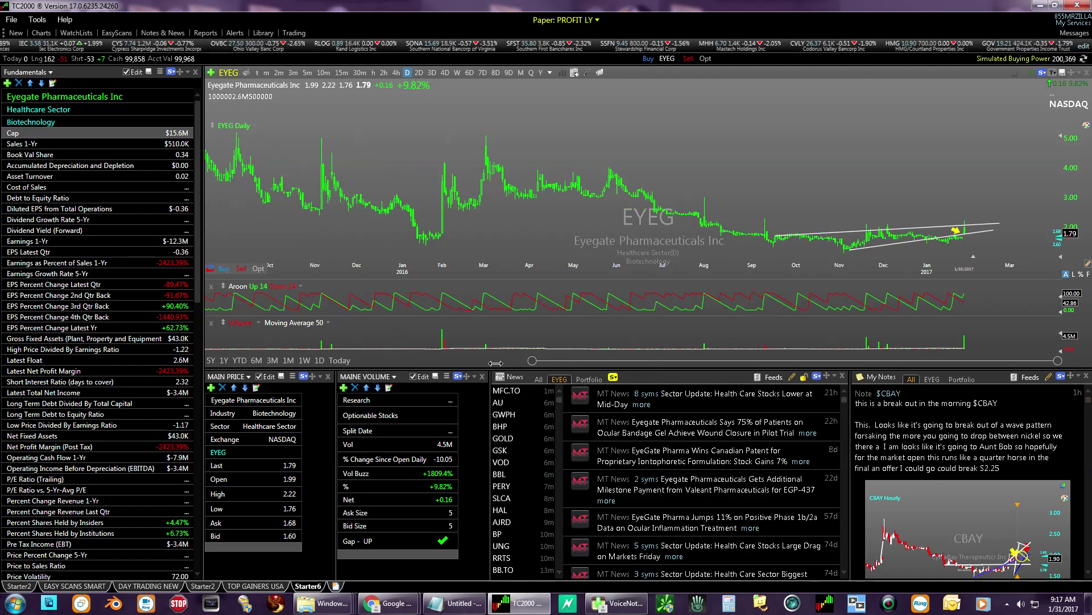
drag(489, 362, 666, 360)
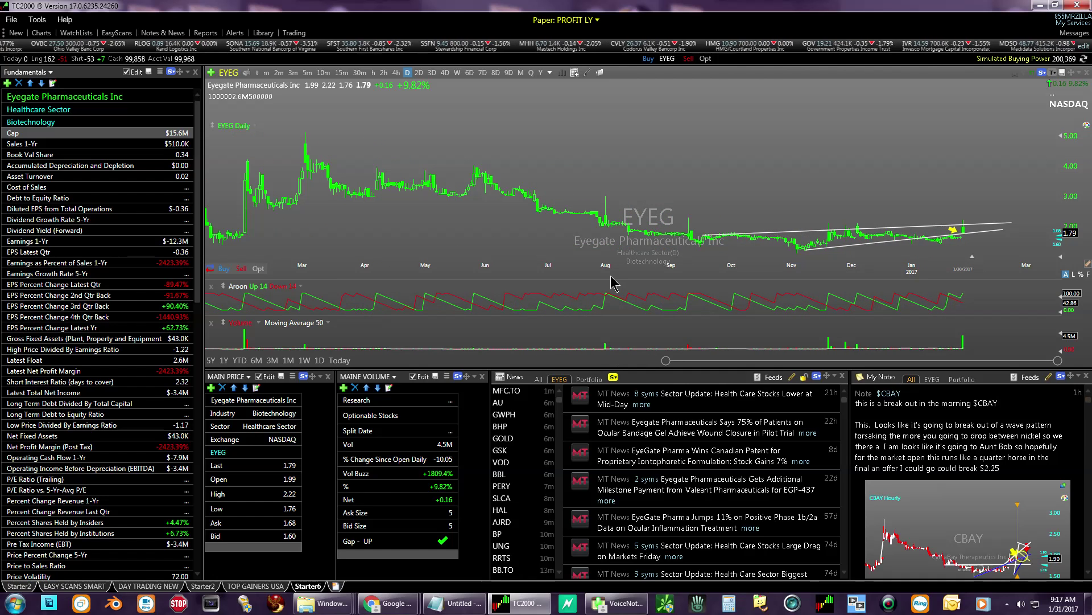
- Colour candles by Open vs Close with white up bars and adjust the today's open line opacity
click(562, 73)
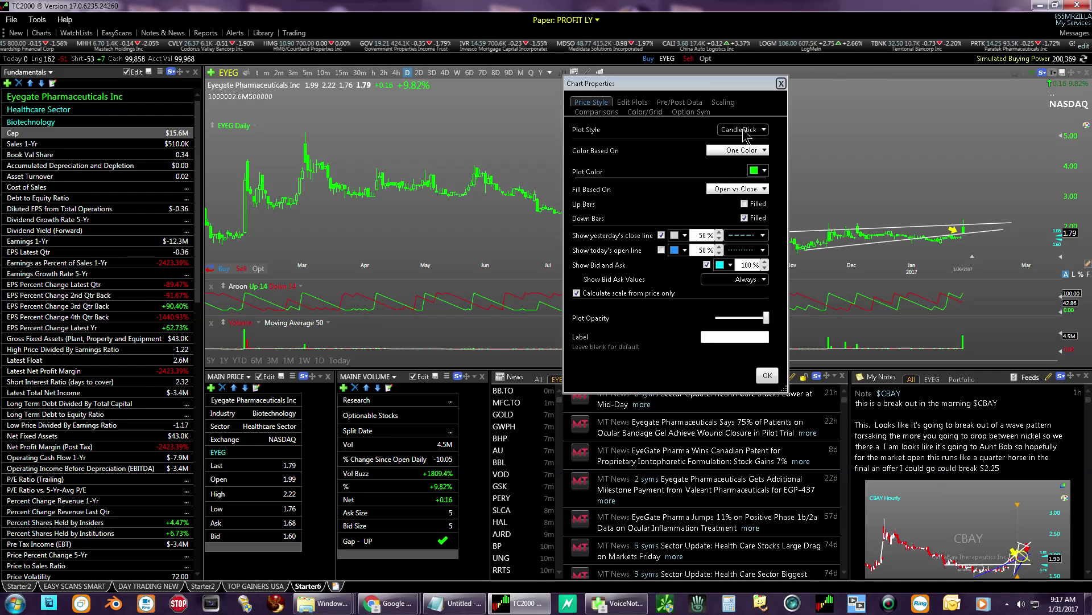
click(733, 151)
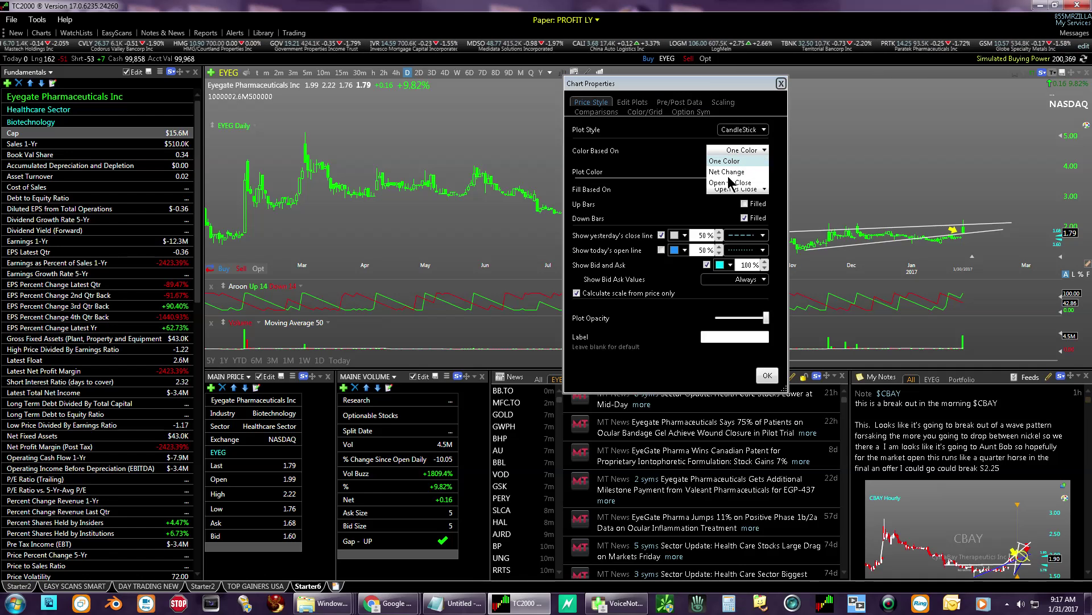
click(728, 182)
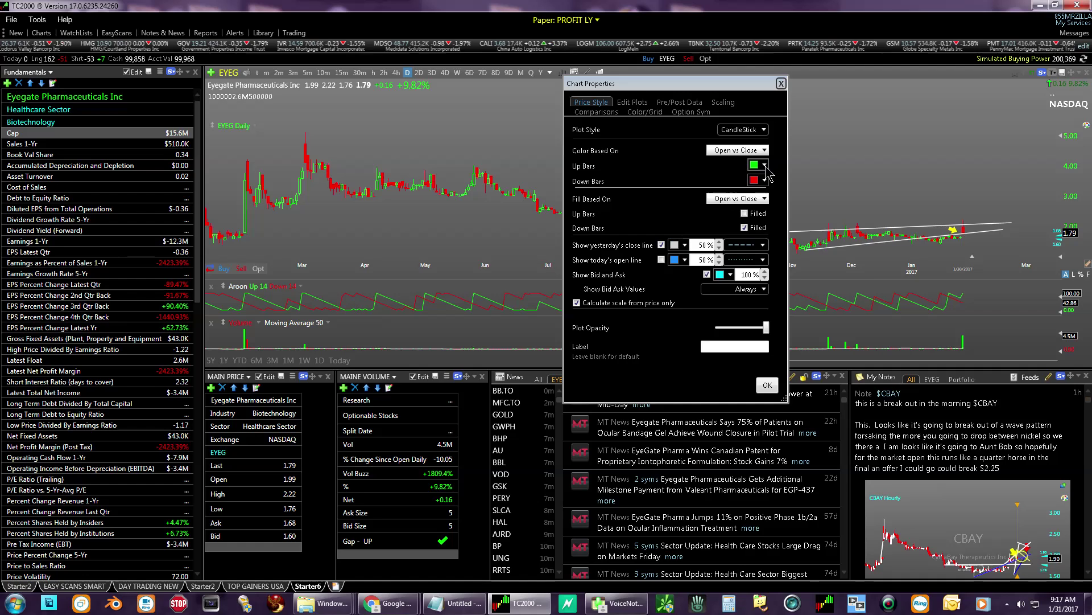
click(764, 165)
click(746, 219)
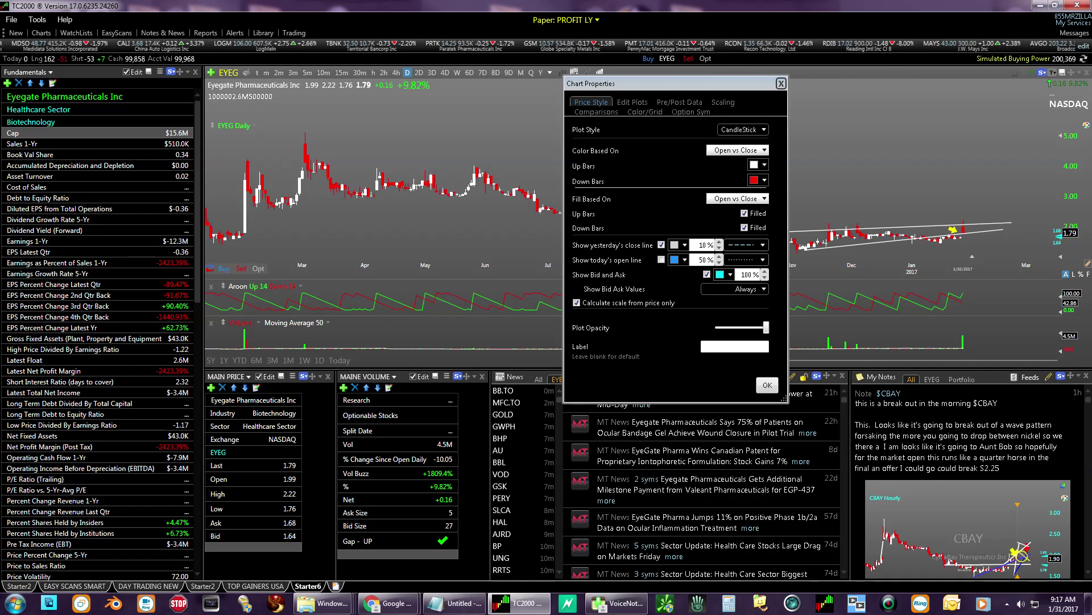
click(704, 260)
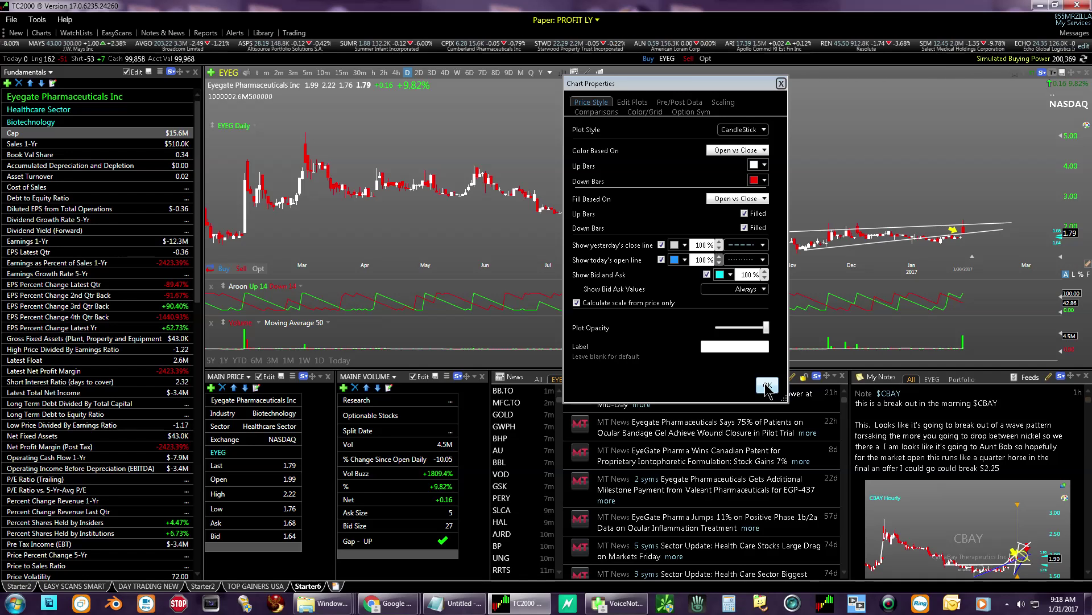
click(766, 387)
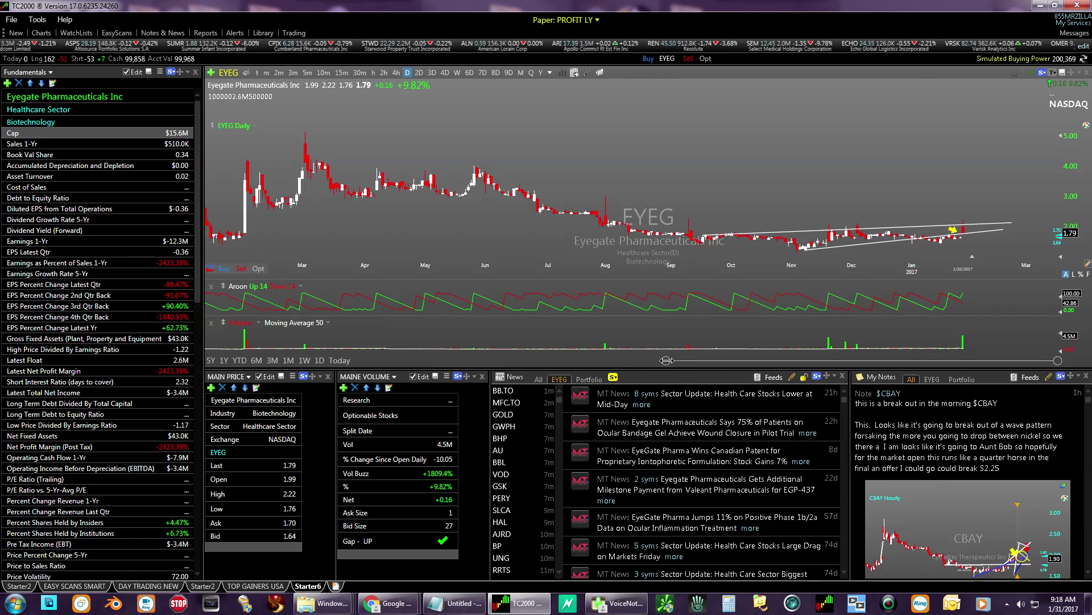
- Narrow the chart to a few months and draw a rising trend line under recent lows
drag(667, 360, 875, 377)
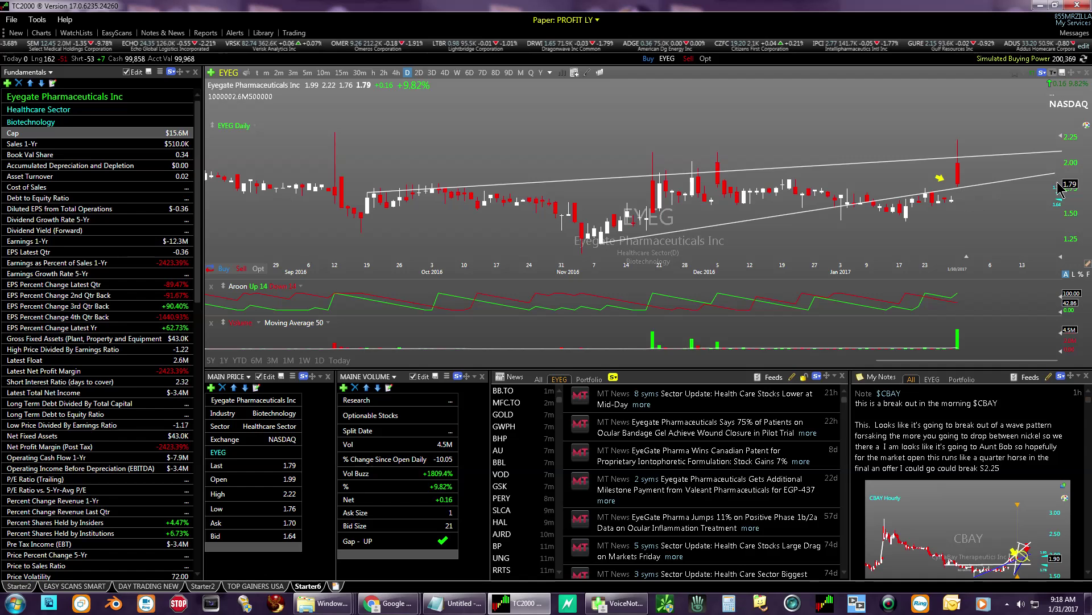
click(1086, 126)
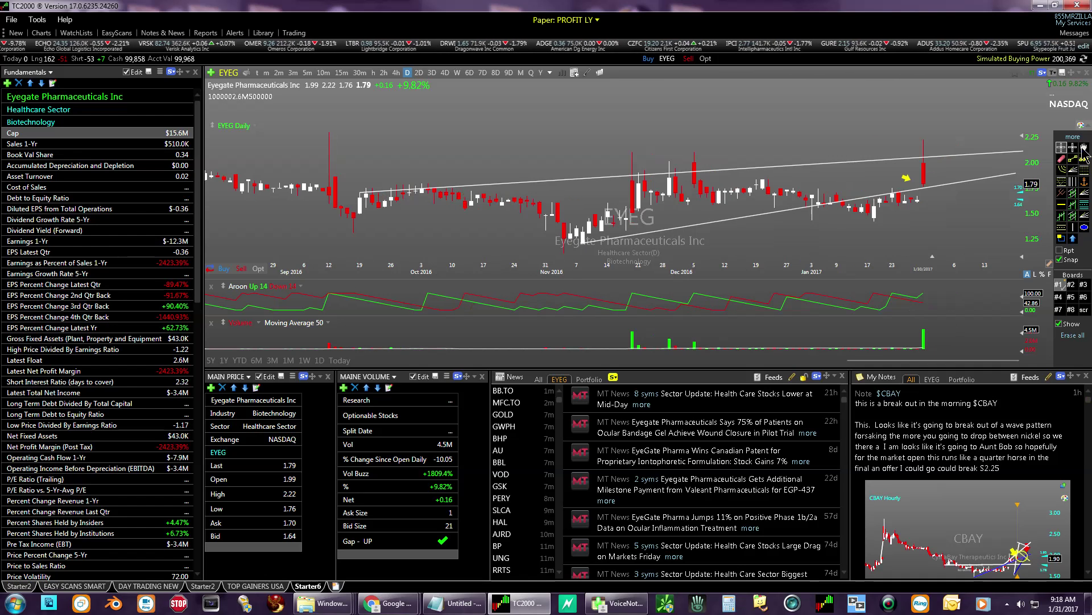
click(1073, 160)
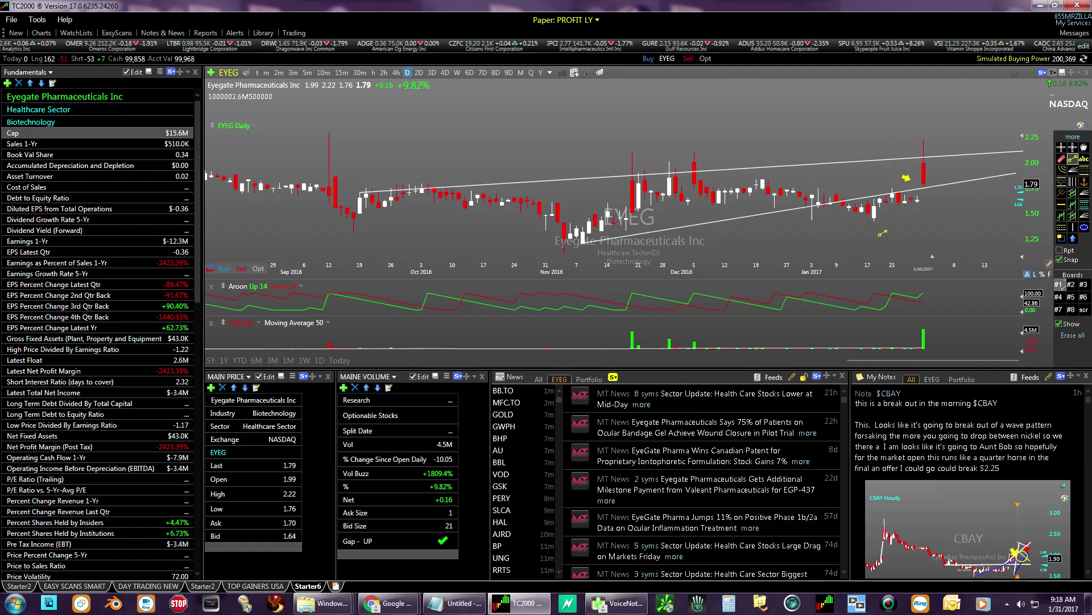
drag(877, 221, 991, 155)
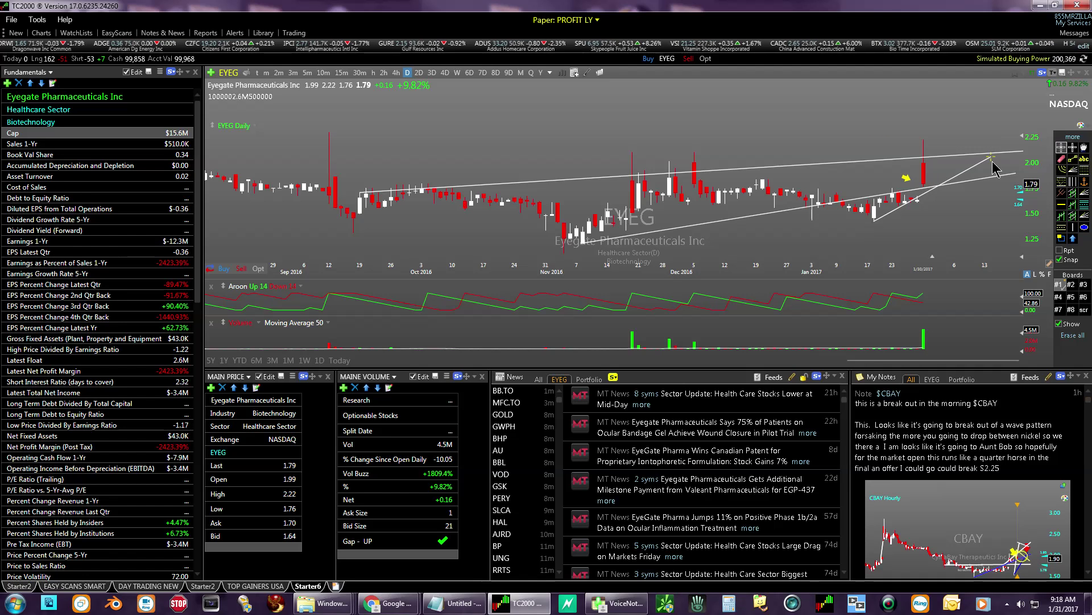
- Place an arrow marker aimed at the breakout and draw a longer trend line across the consolidation
click(1073, 238)
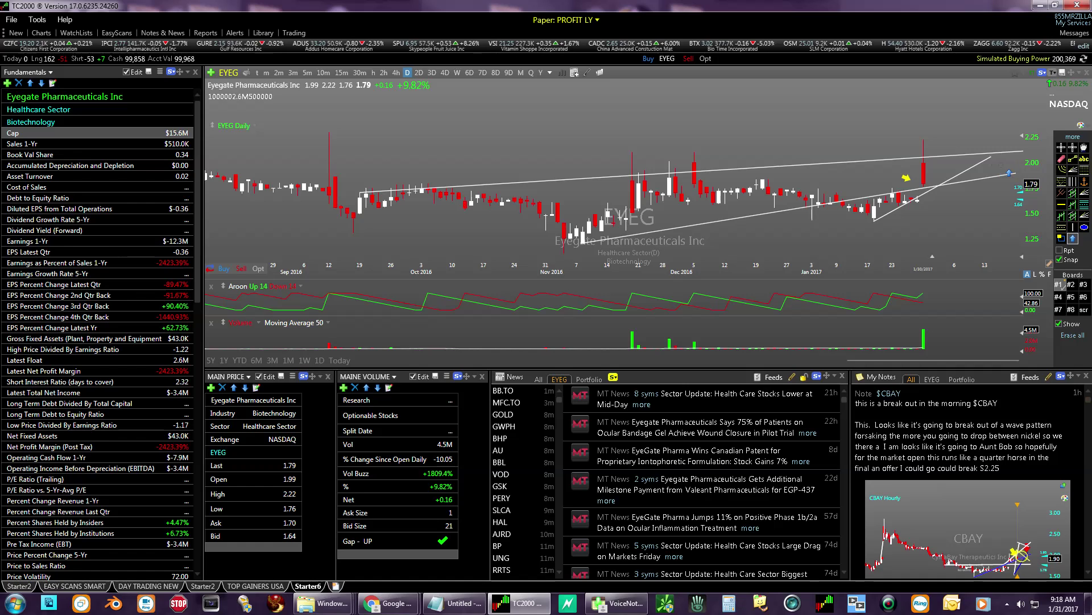
click(1003, 171)
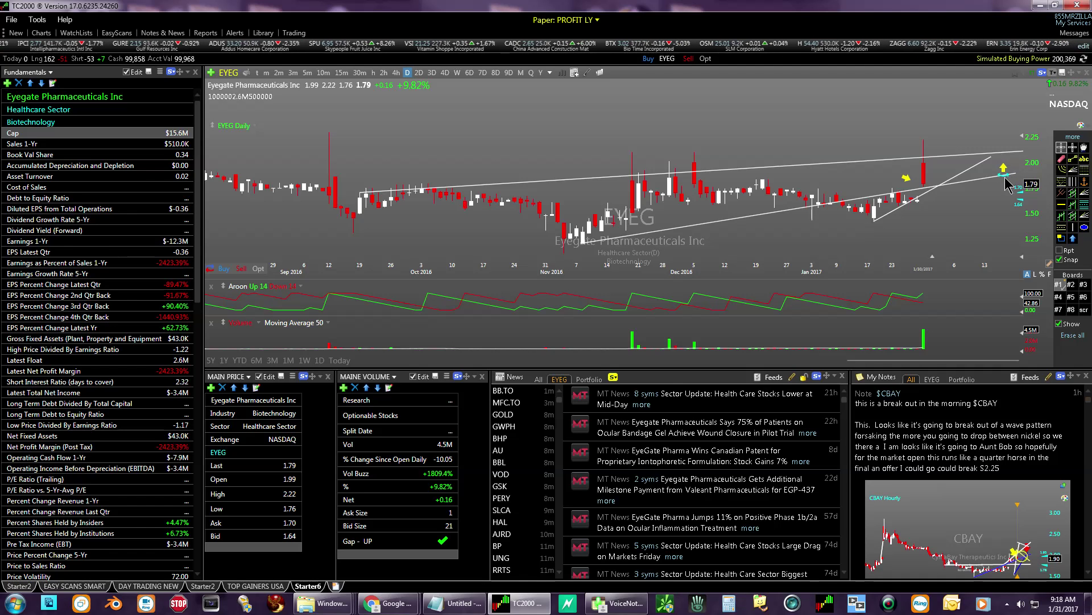
mouse_move(1008, 185)
mouse_down()
mouse_move(1034, 167)
mouse_move(1028, 143)
mouse_up()
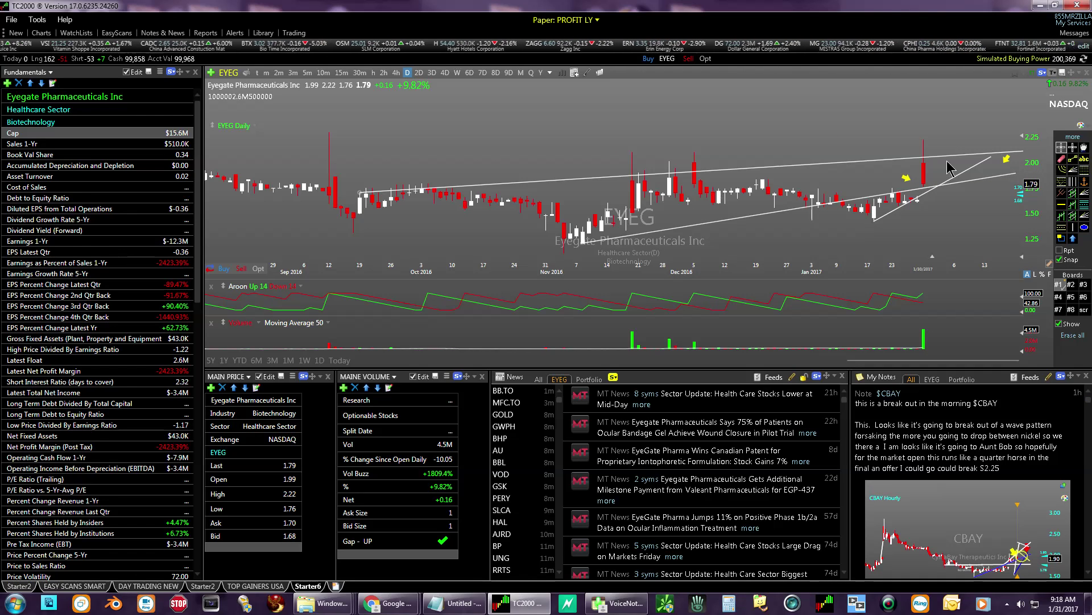
click(1074, 159)
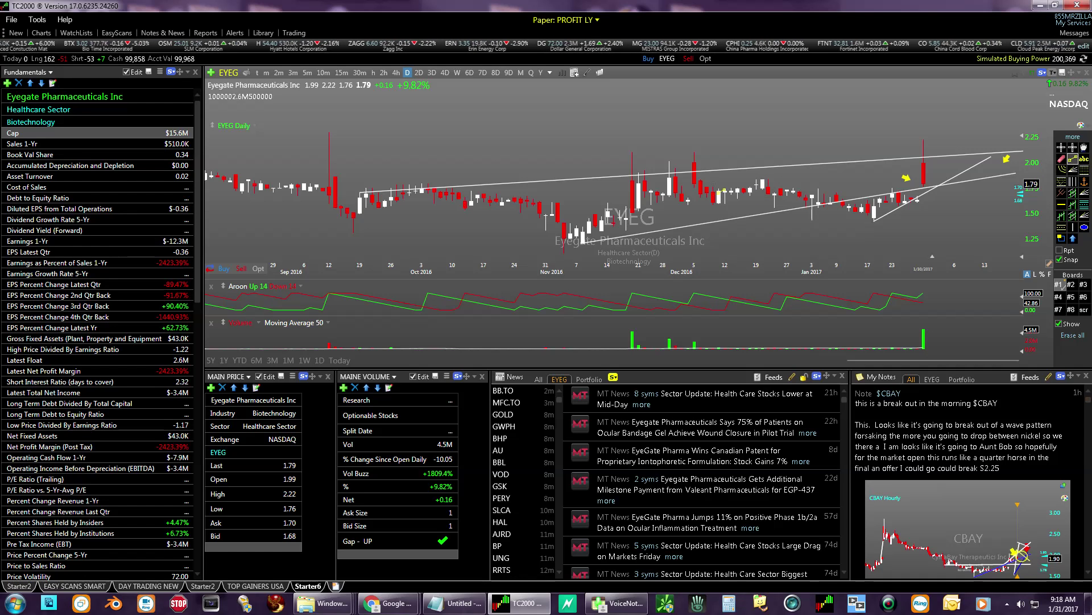
drag(720, 188, 1017, 204)
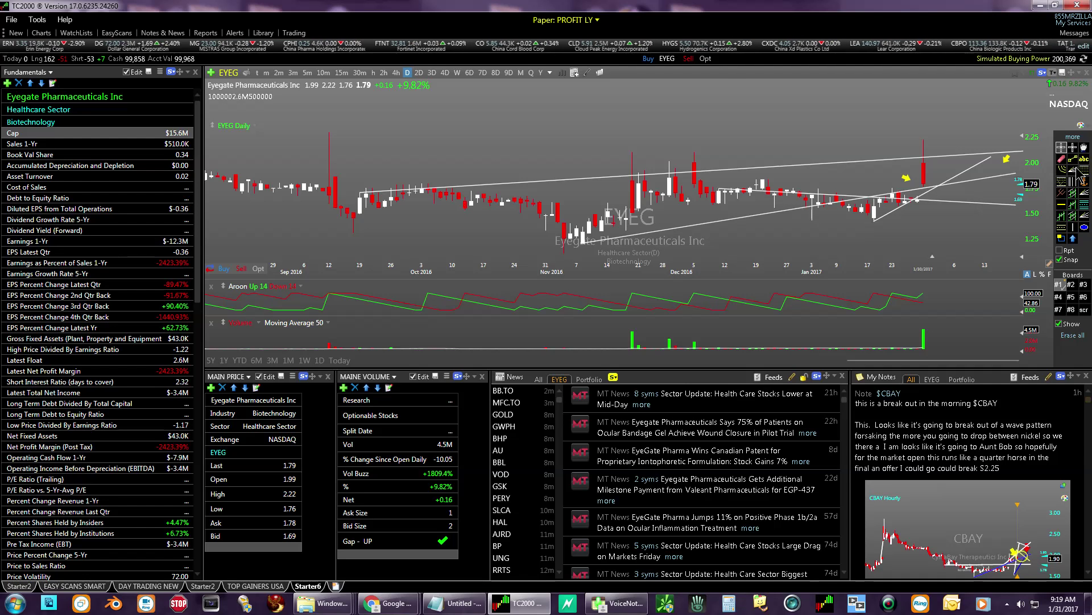
- Recolour the newest trend line blue
right_click(966, 187)
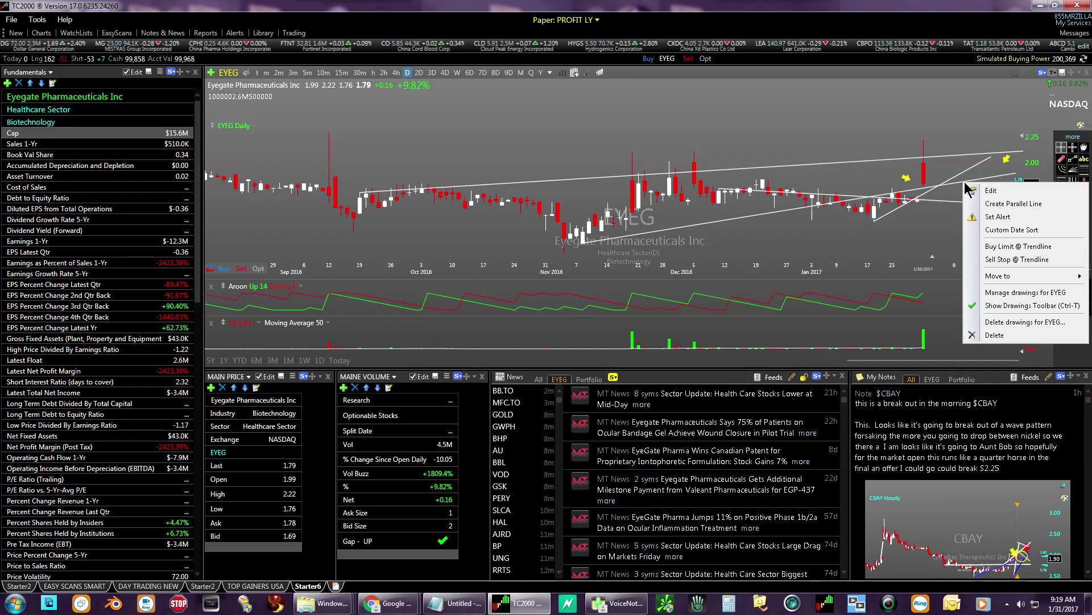
click(998, 195)
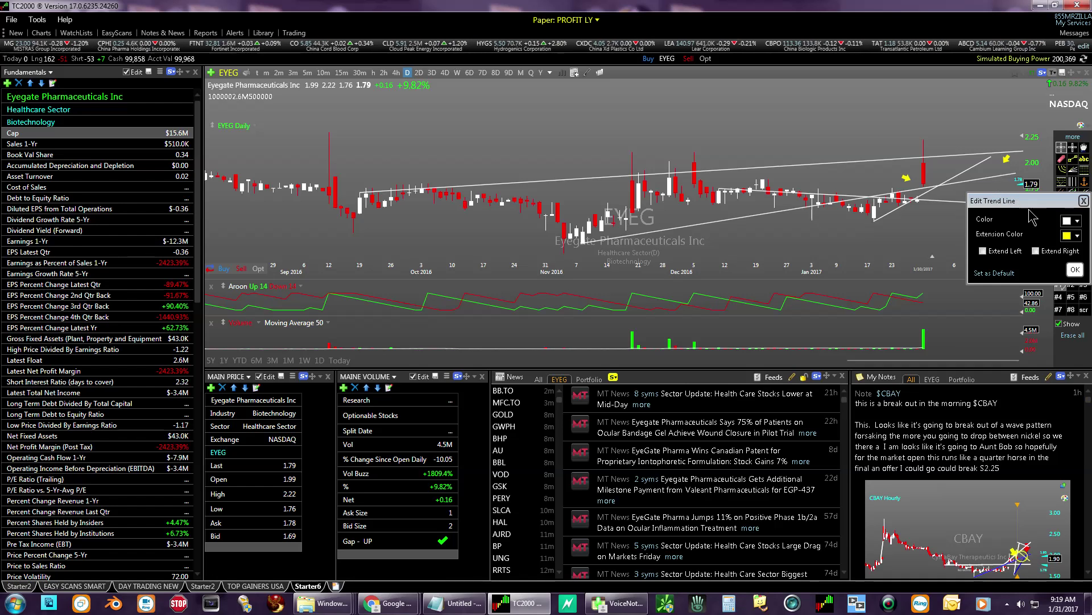
click(1073, 222)
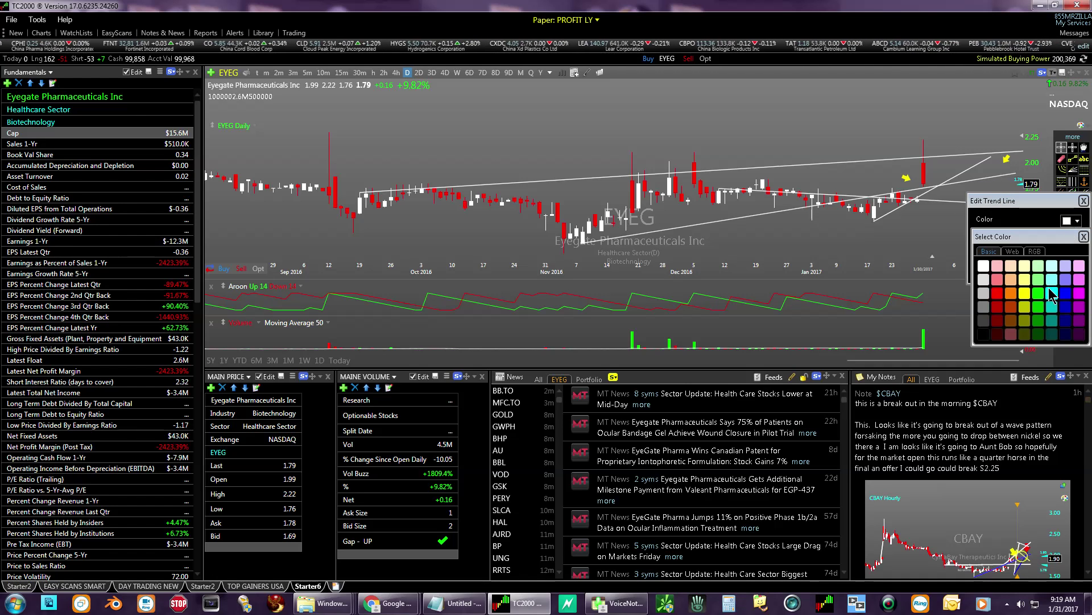
click(1066, 292)
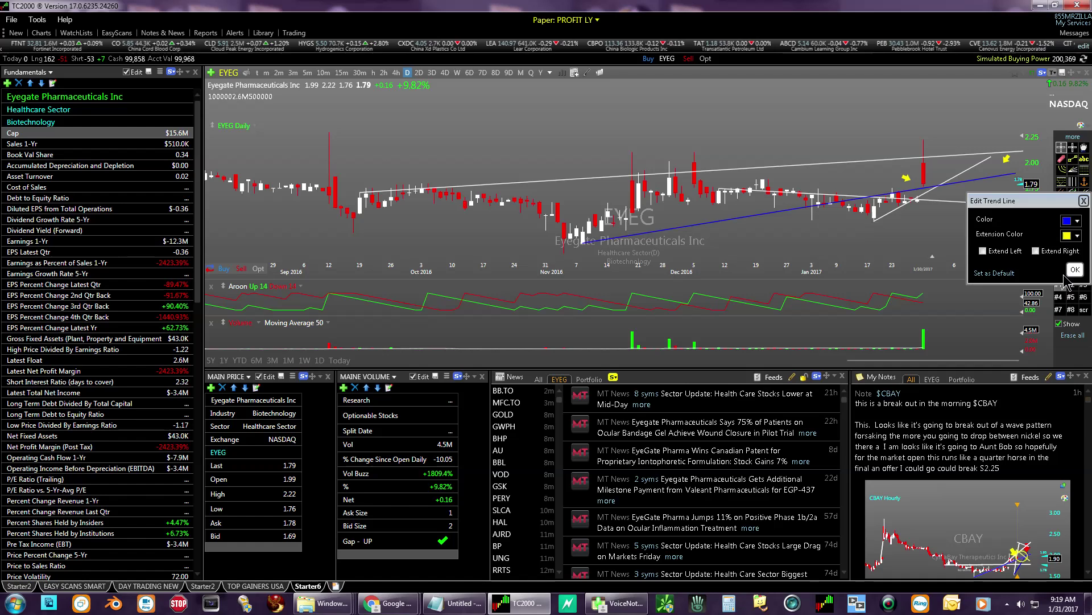
click(1075, 270)
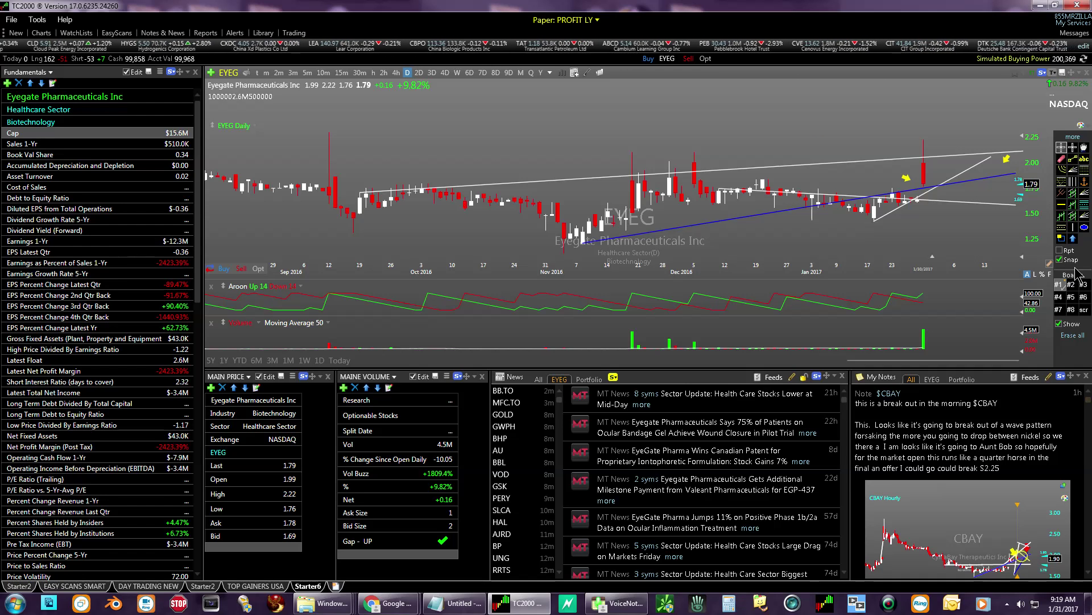
- Make the white trend line yellow, then recheck its properties without changes
right_click(980, 172)
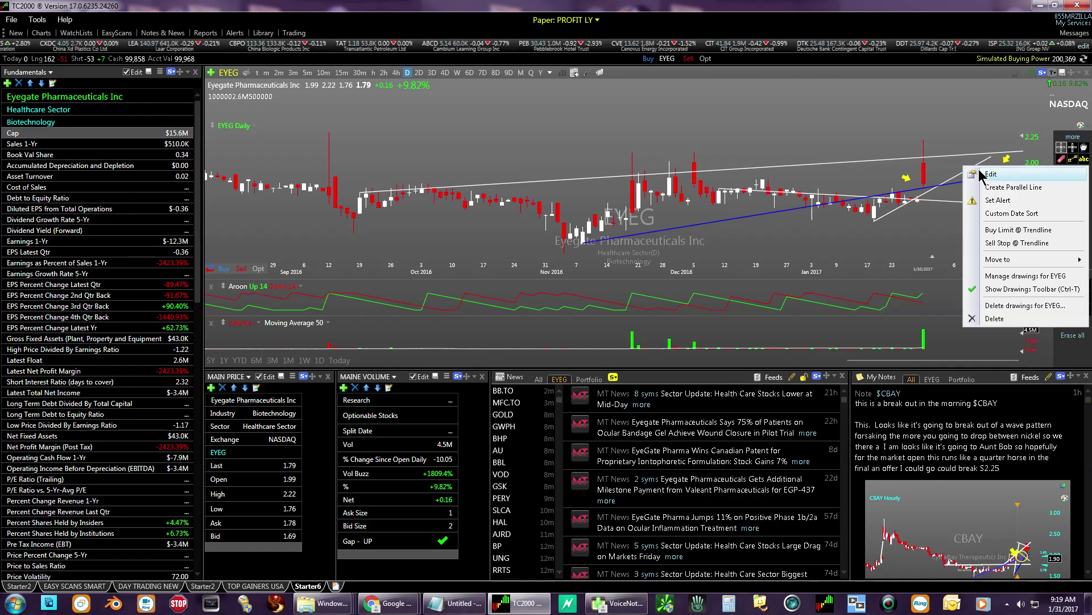
click(998, 173)
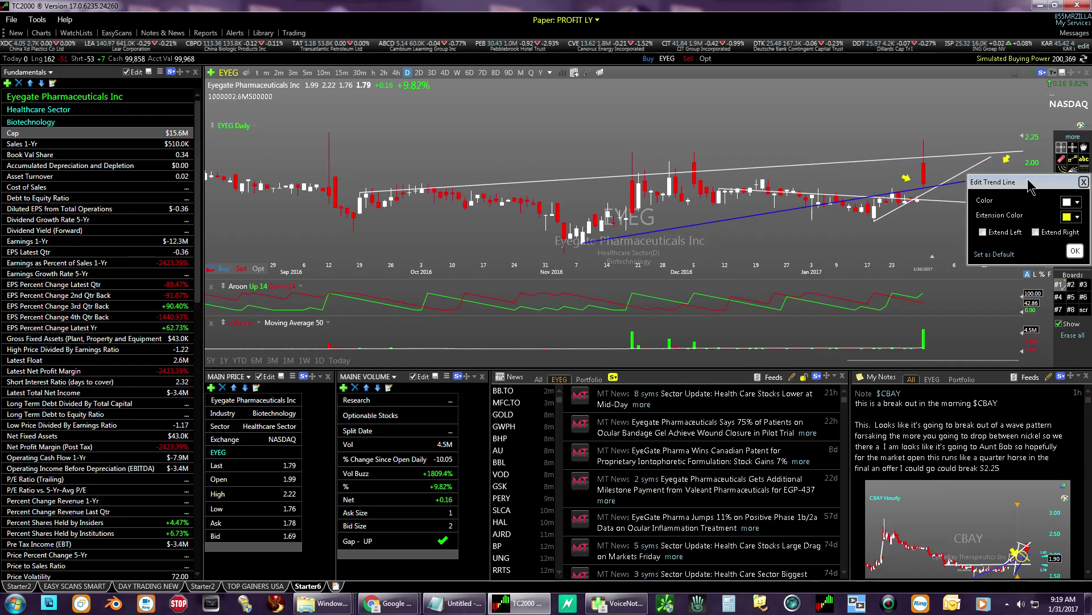
click(1077, 203)
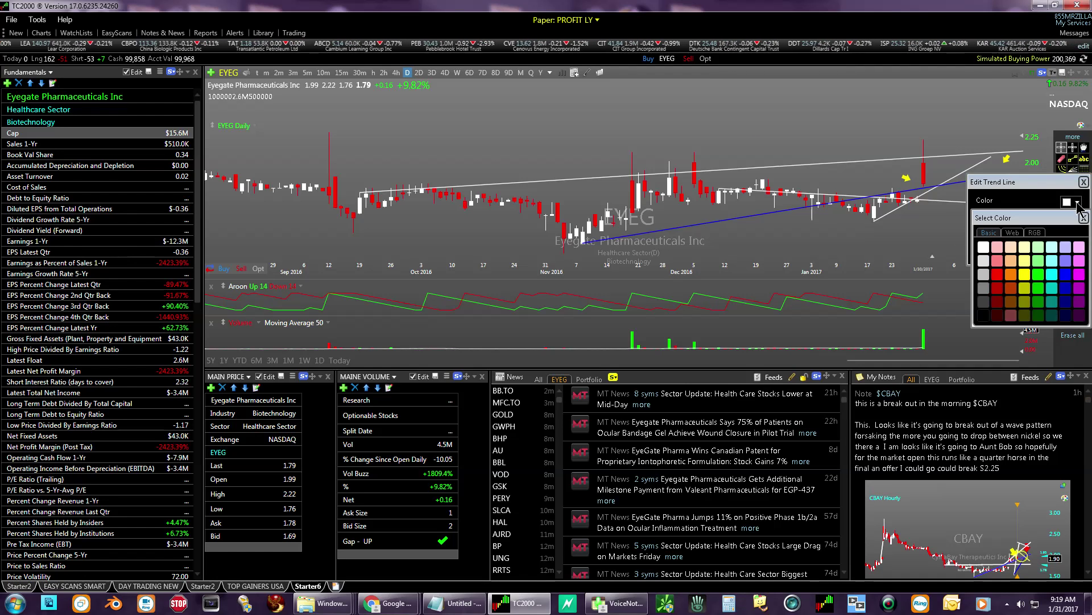
click(1022, 259)
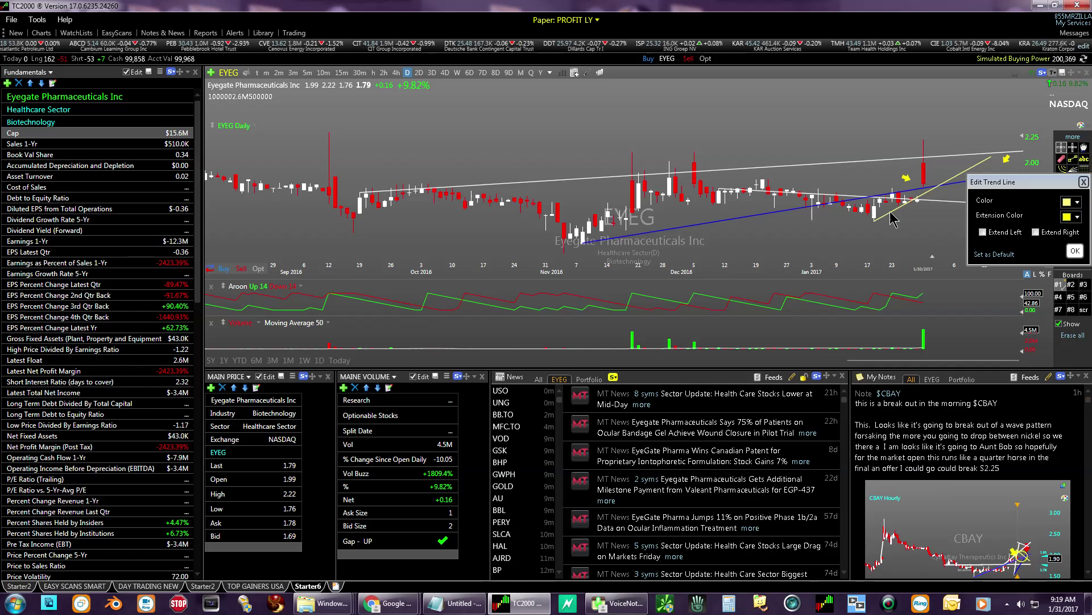
click(1075, 251)
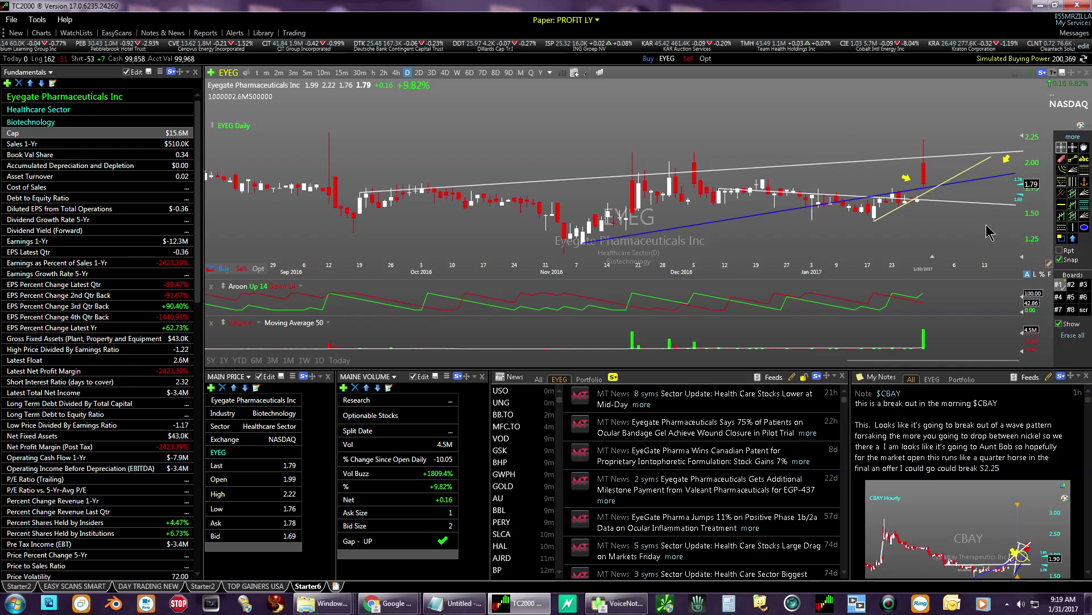
mouse_move(977, 210)
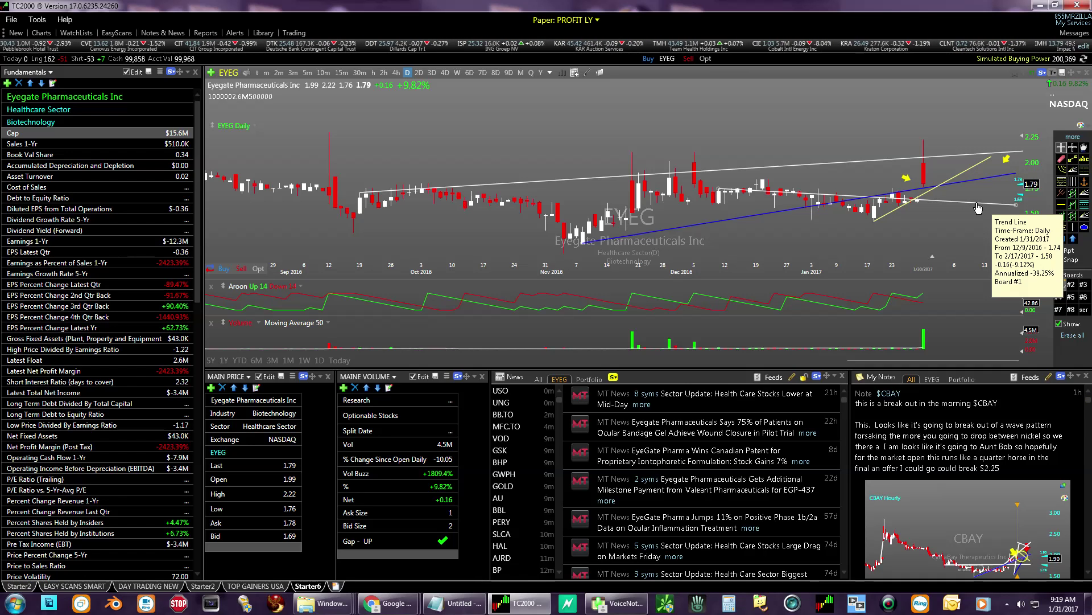
right_click(943, 192)
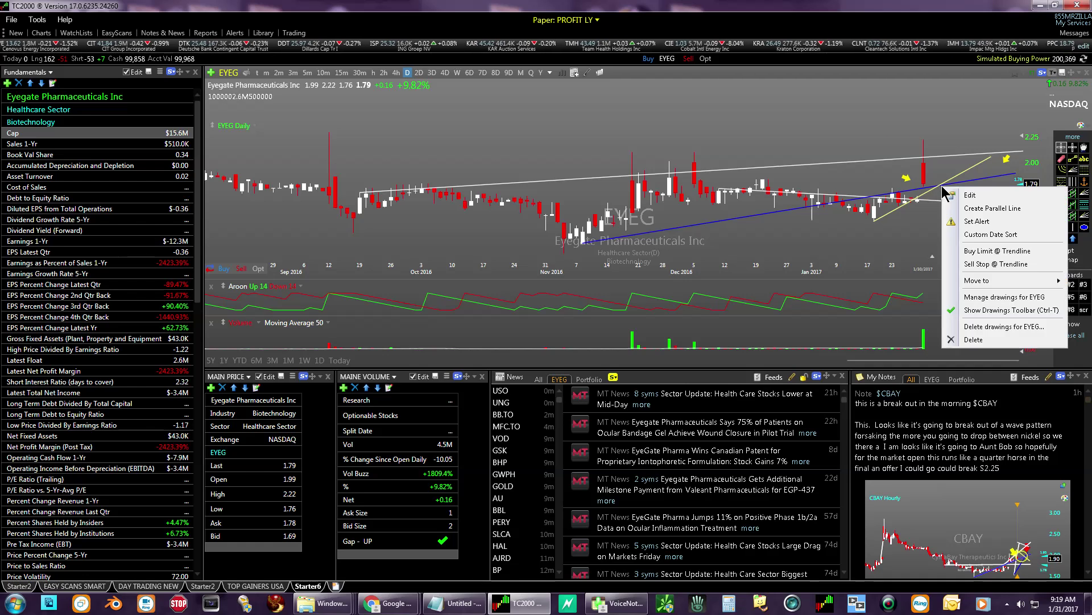
click(971, 196)
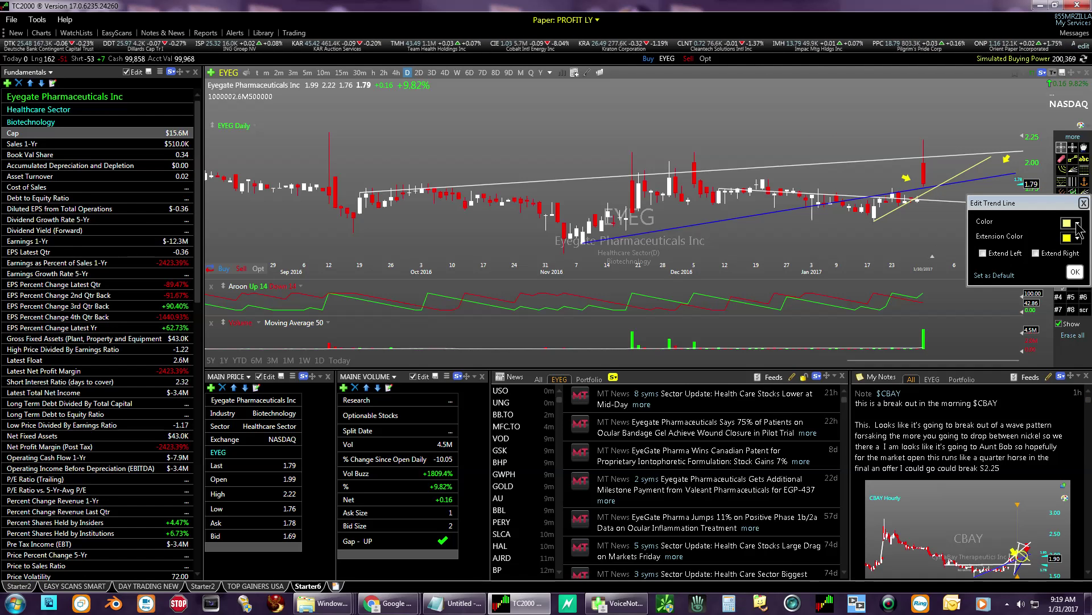
click(1074, 272)
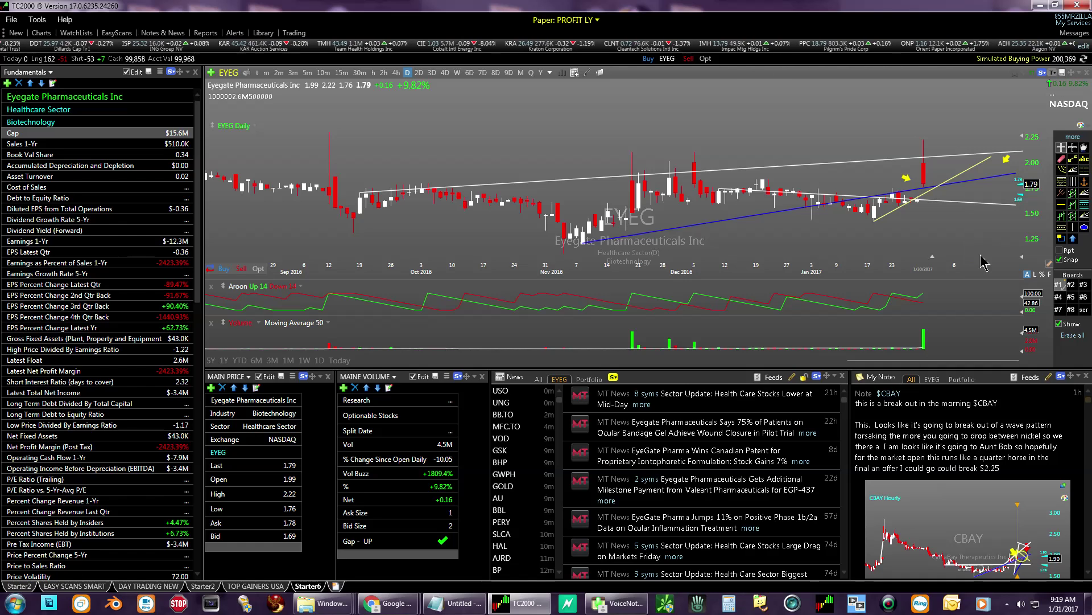
- Make the lower trend line dark orange
right_click(963, 209)
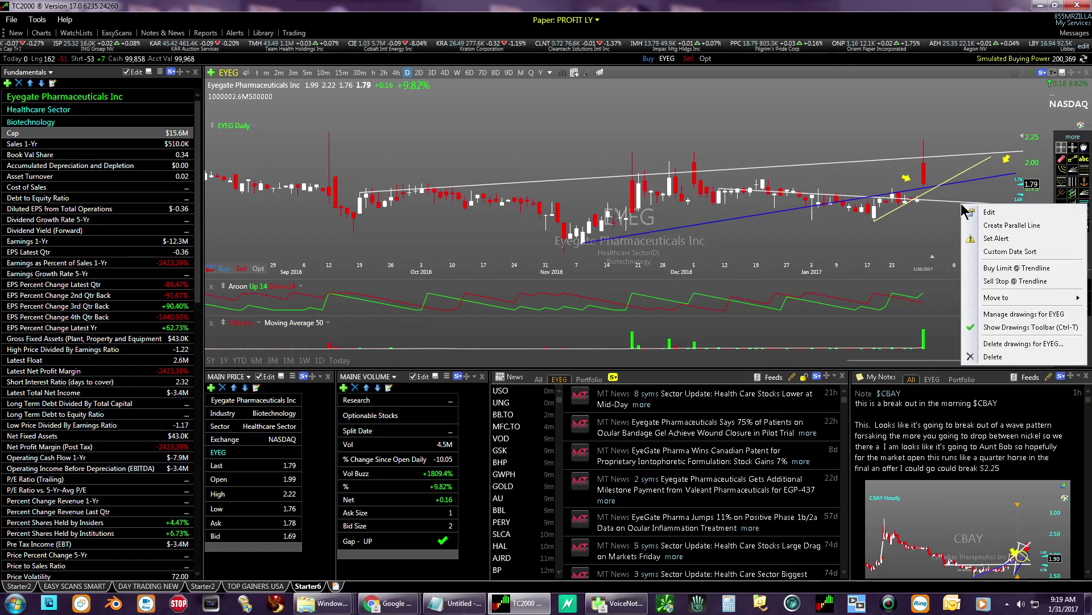
click(993, 218)
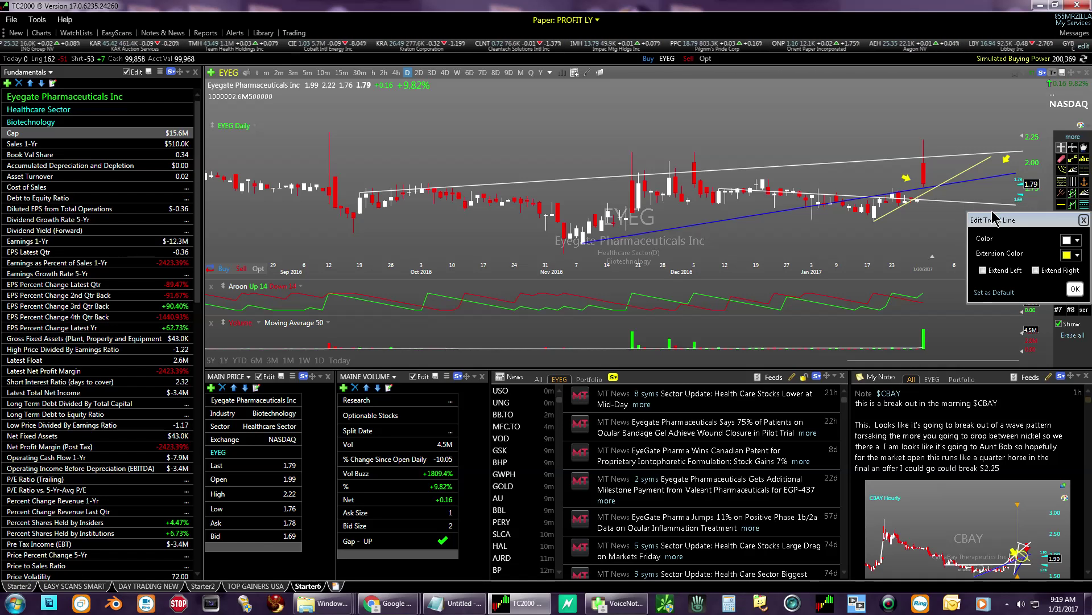
click(1077, 240)
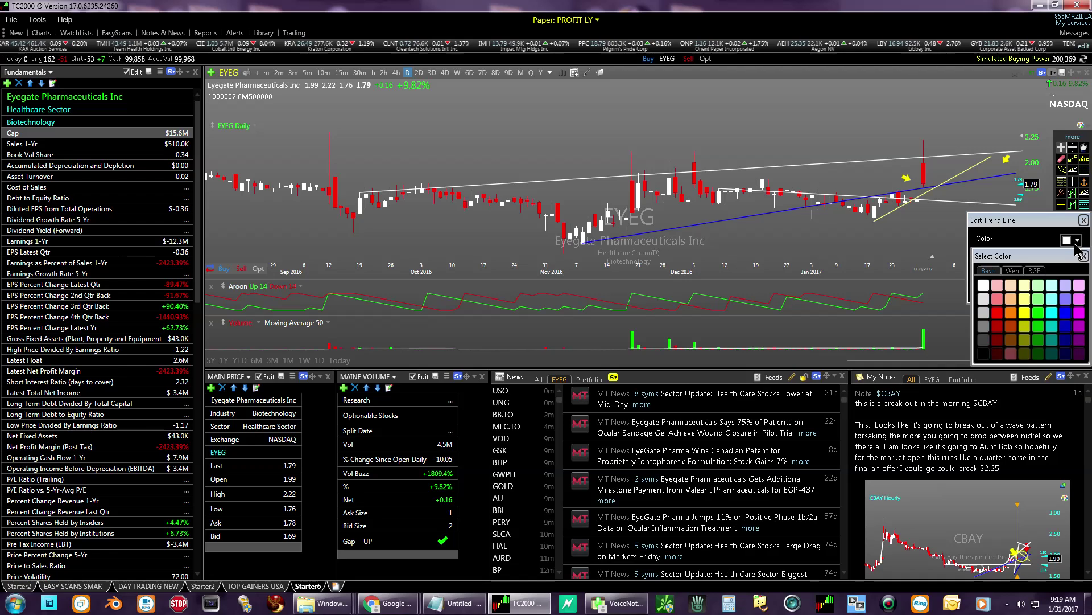
click(1011, 328)
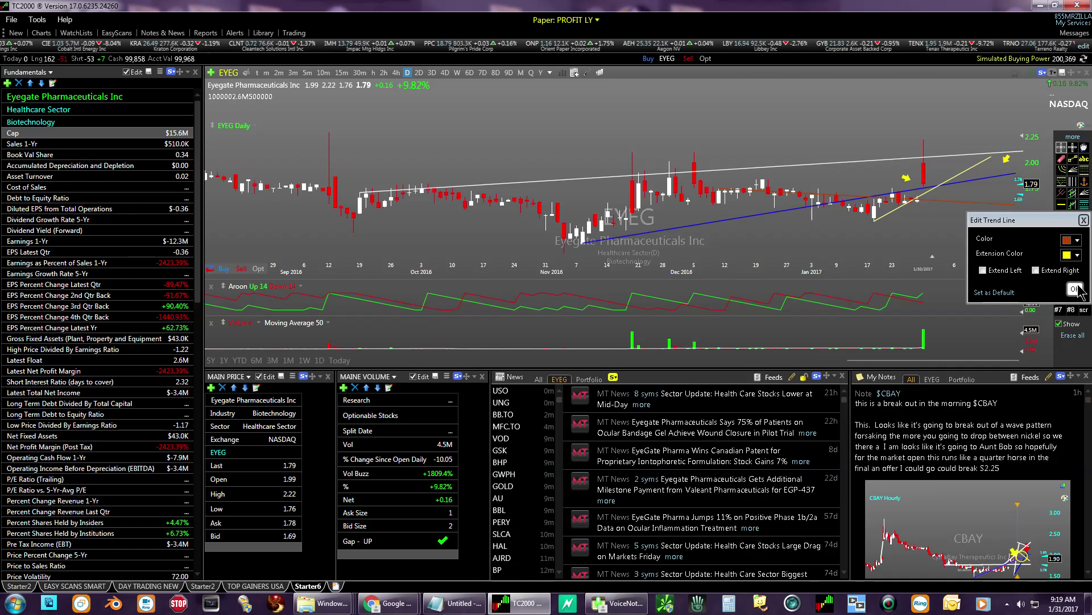
click(1075, 290)
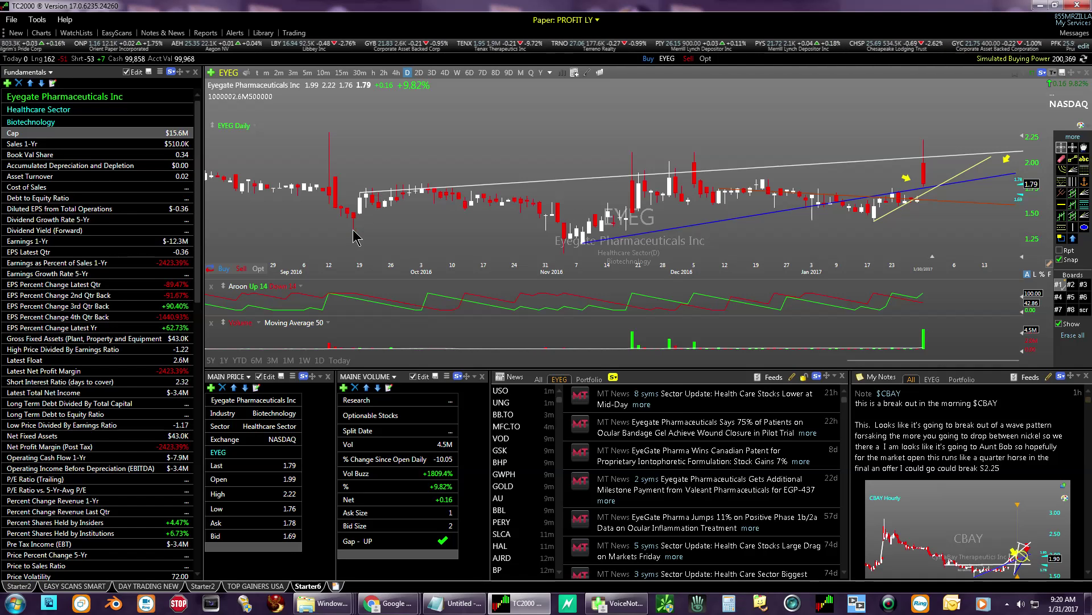
drag(354, 234, 923, 185)
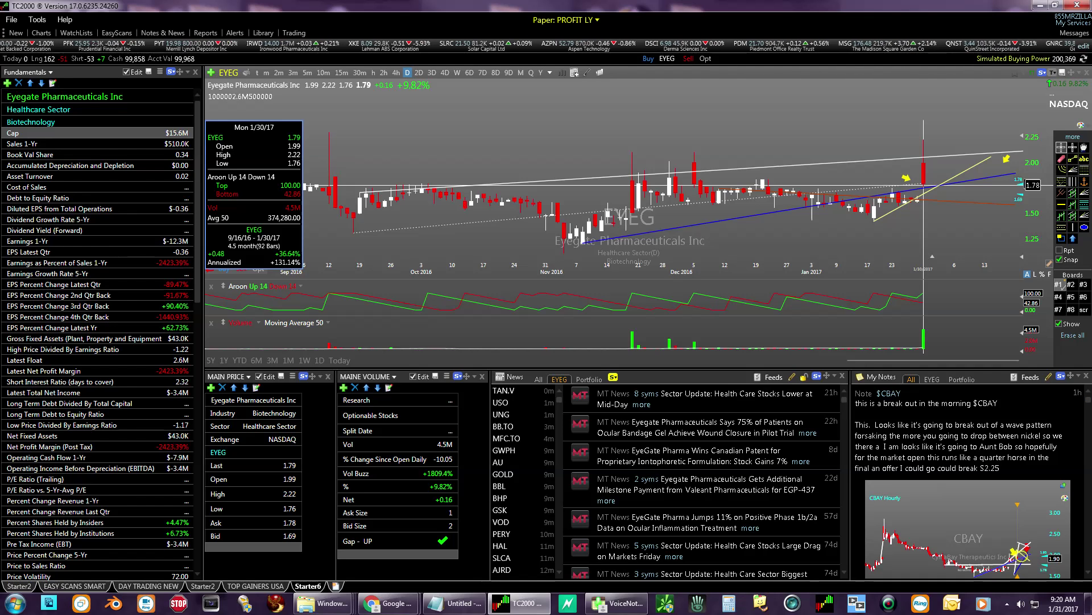
drag(923, 185, 926, 191)
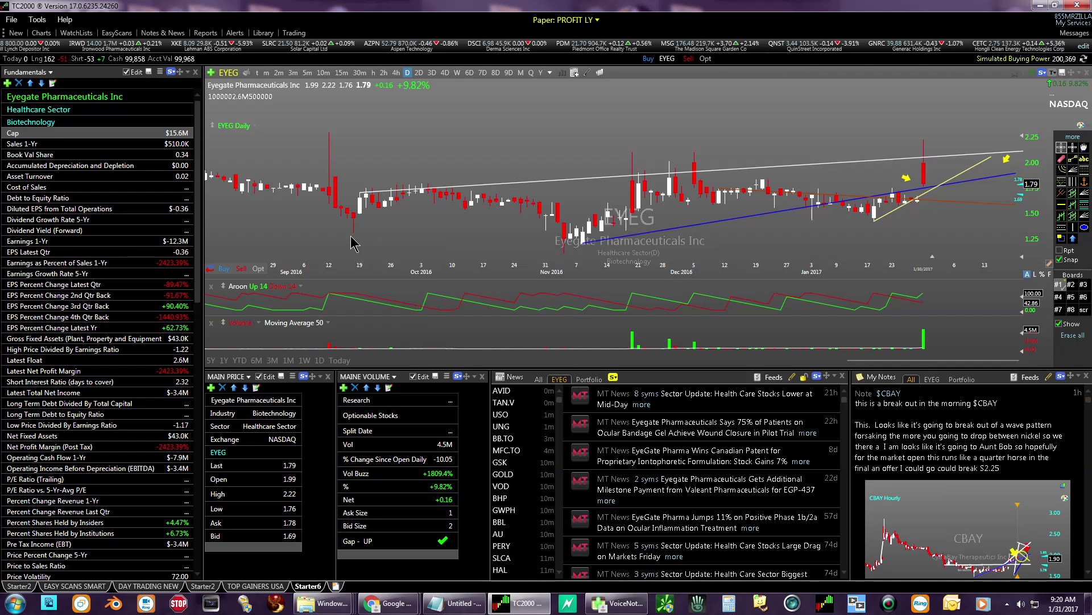
mouse_move(353, 222)
mouse_down()
mouse_move(793, 197)
mouse_move(354, 217)
mouse_up()
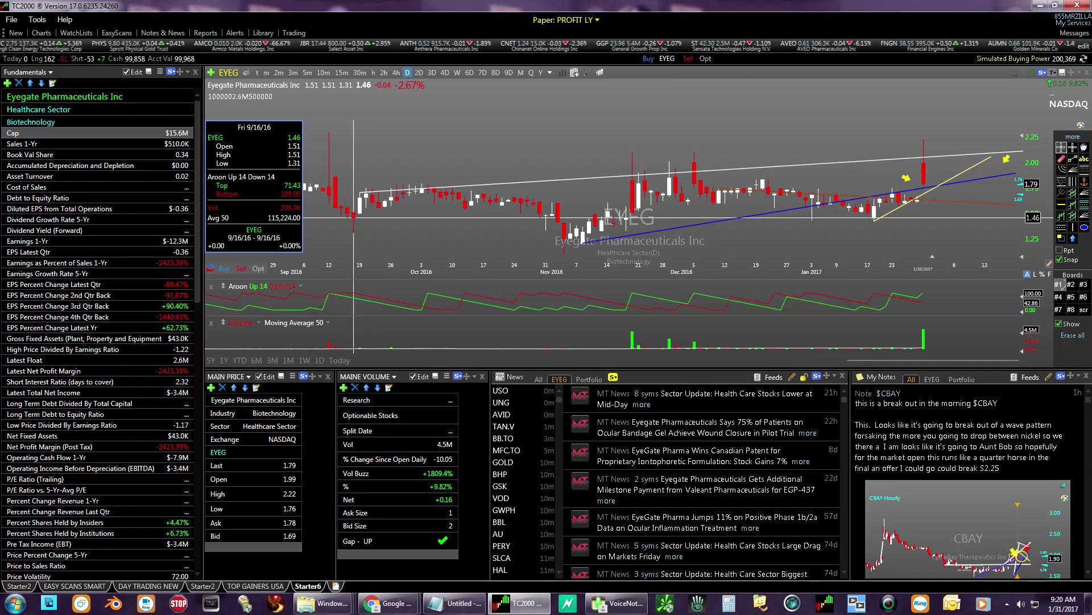
drag(354, 218, 923, 164)
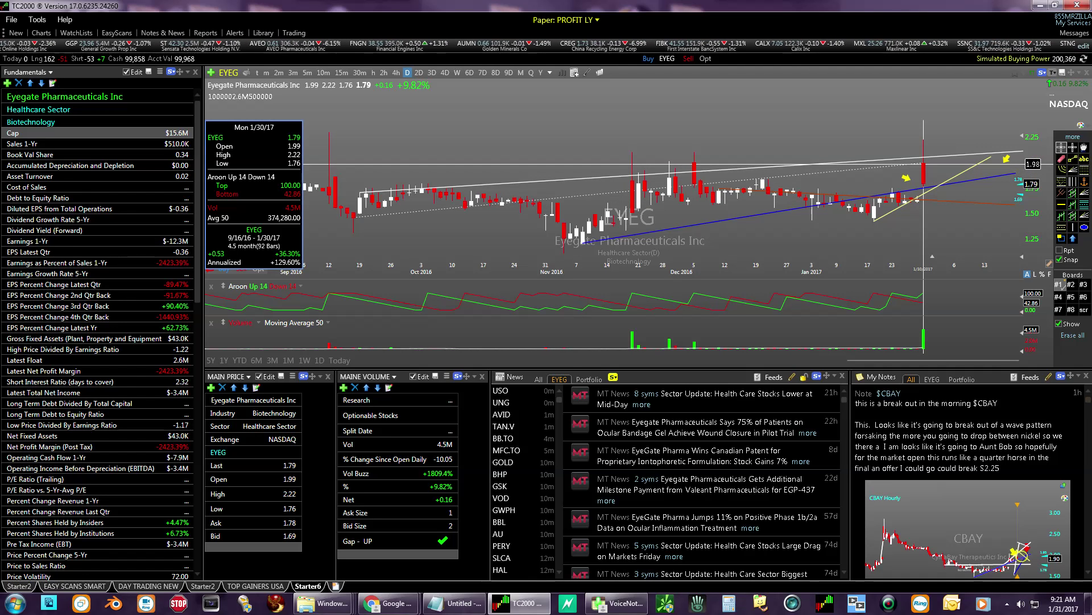
mouse_move(923, 164)
mouse_down()
mouse_move(979, 153)
mouse_move(934, 165)
mouse_up()
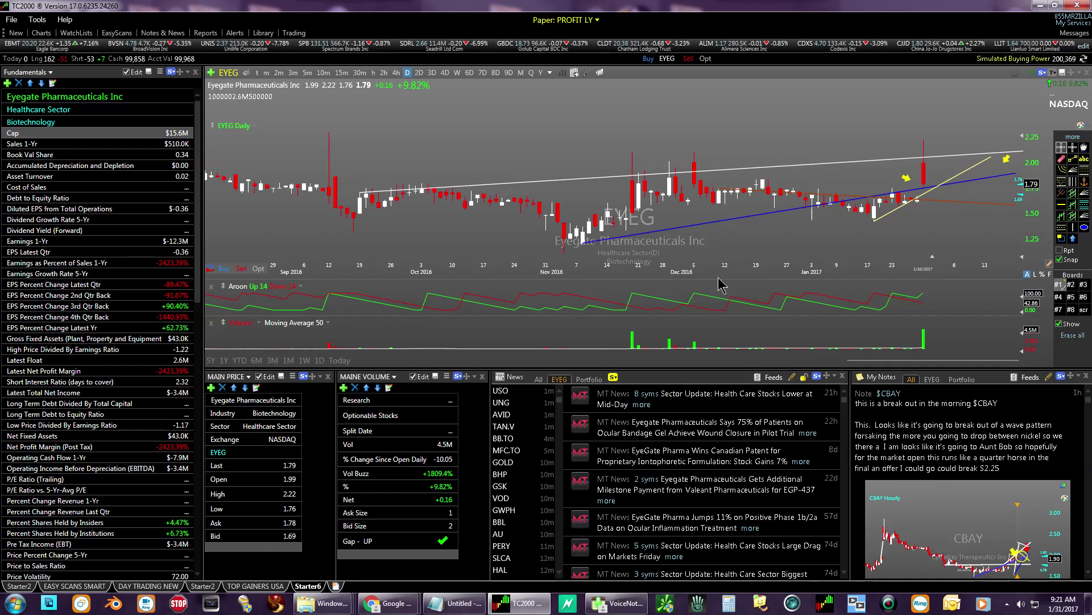
- Place a paper market order to buy 200 EYEG shares, good for the day
click(222, 272)
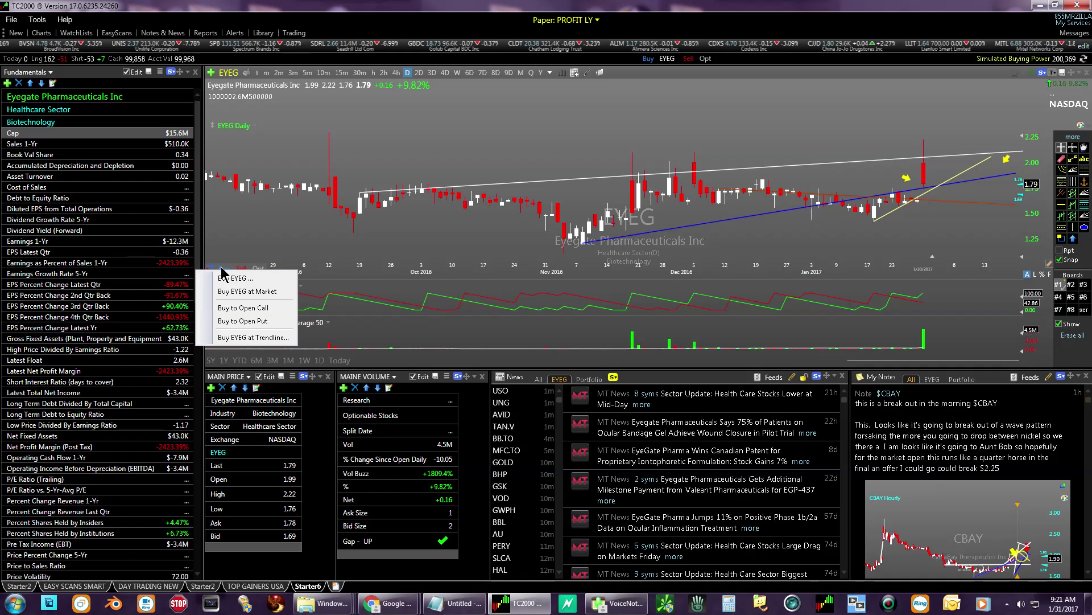
click(246, 288)
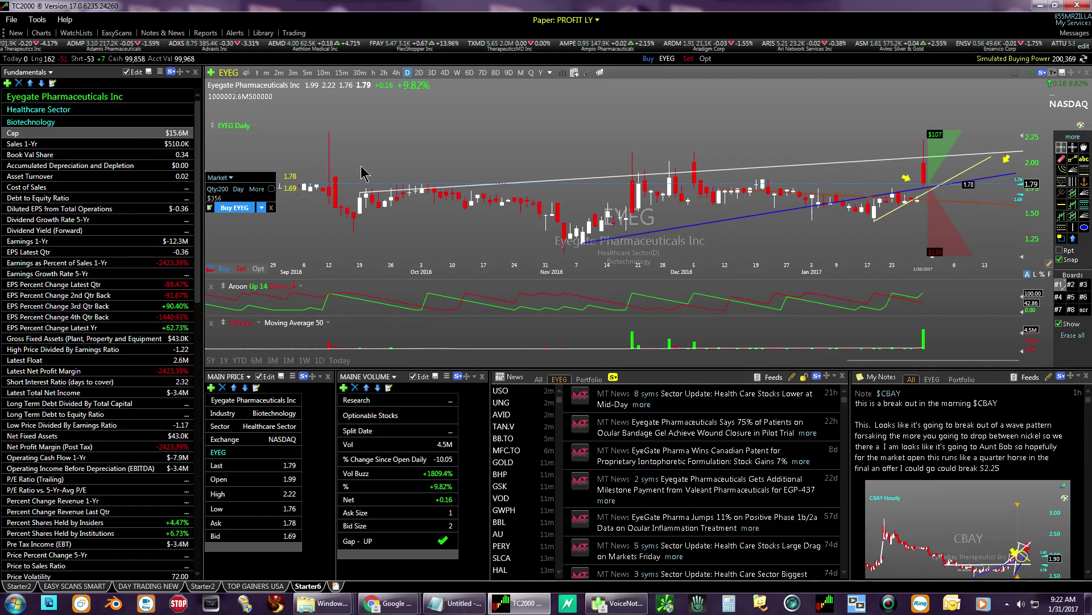
click(239, 210)
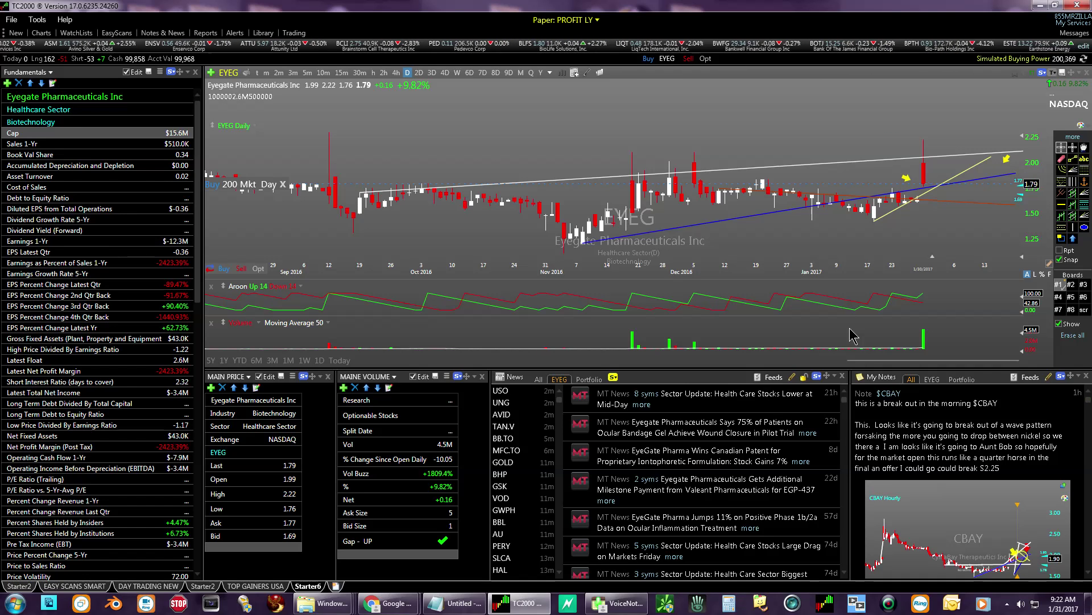
- Zoom the EYEG chart out to show history back to 2016 and bring TradeOMeter forward
drag(847, 359, 354, 367)
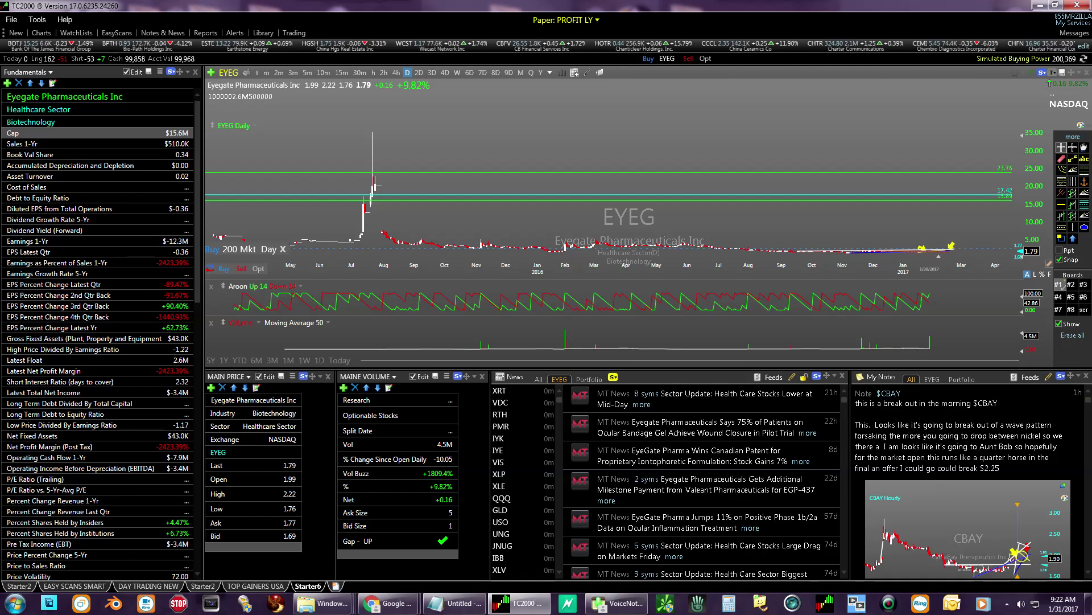
drag(1091, 32, 852, 480)
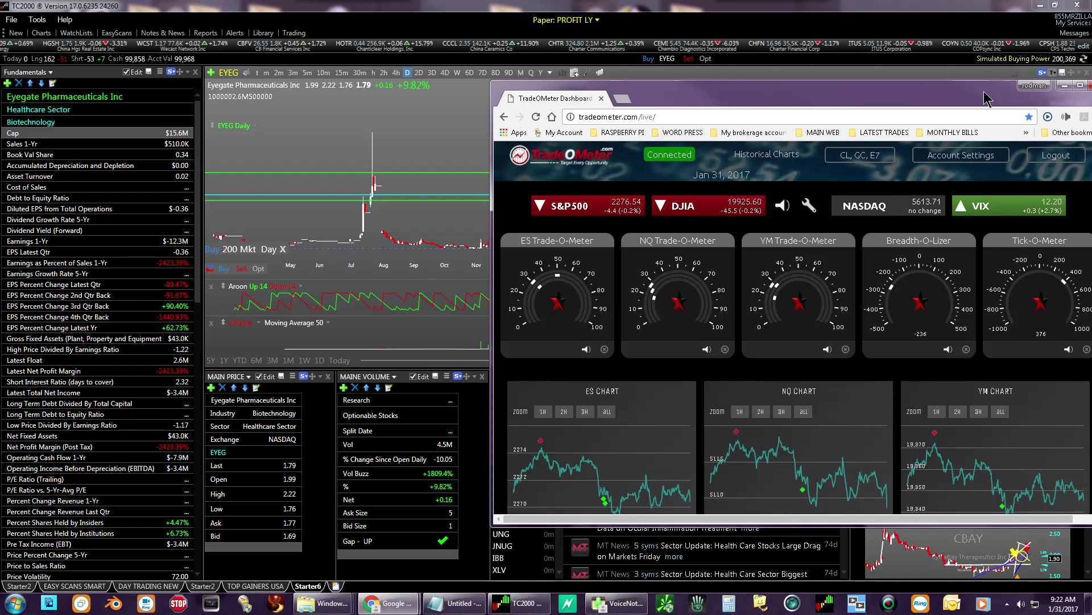
- Maximize the TradeOMeter dashboard and switch its meters to CL, GC and E7
drag(996, 101, 901, 104)
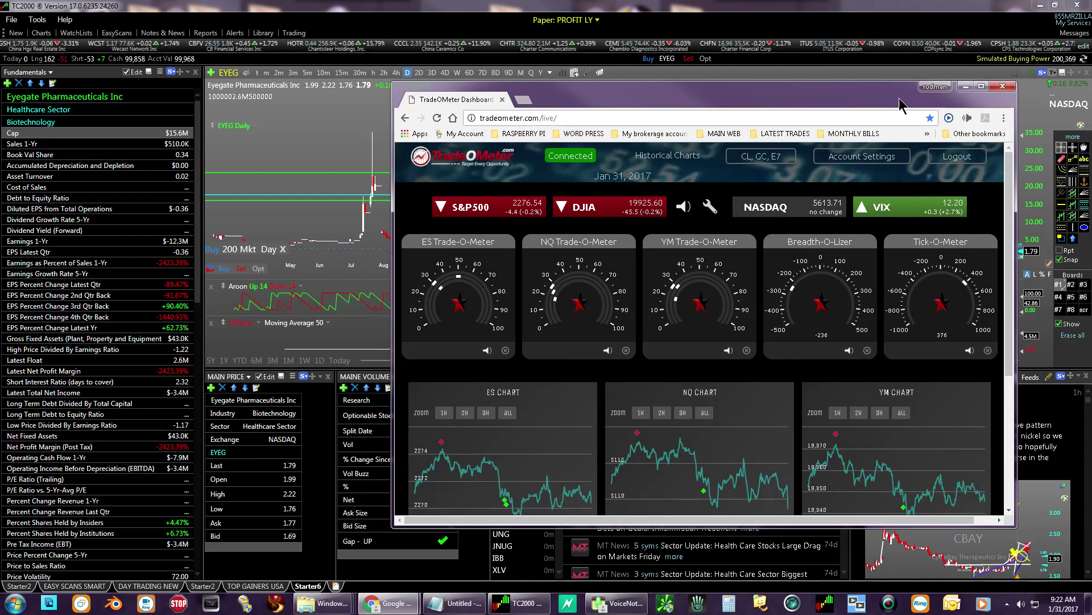
click(981, 86)
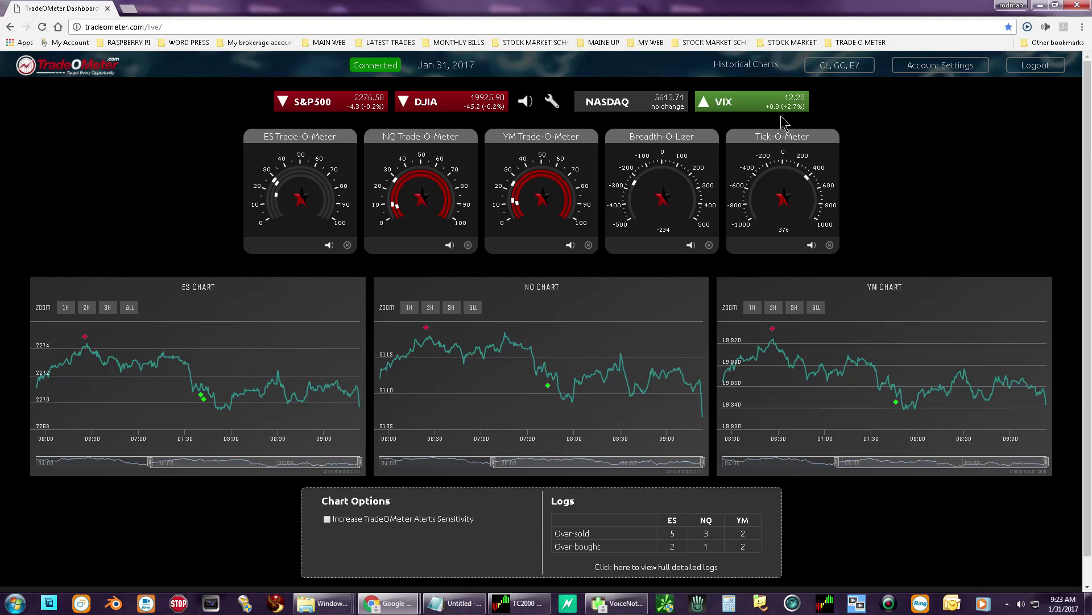
click(826, 67)
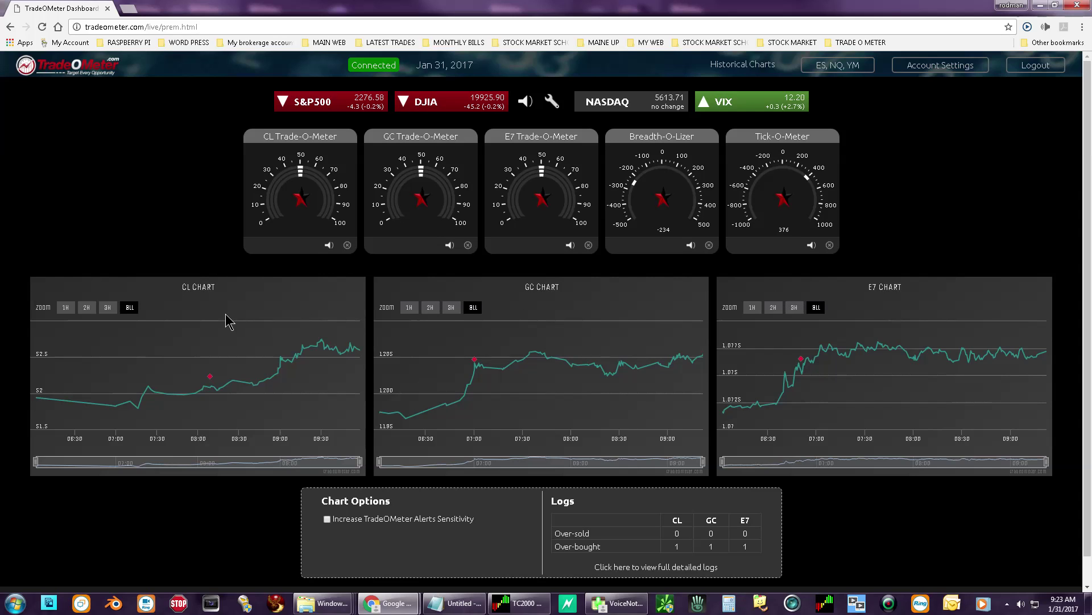
- Switch TradeOMeter back to ES, NQ and YM and move its window aside to reveal TC2000
click(834, 67)
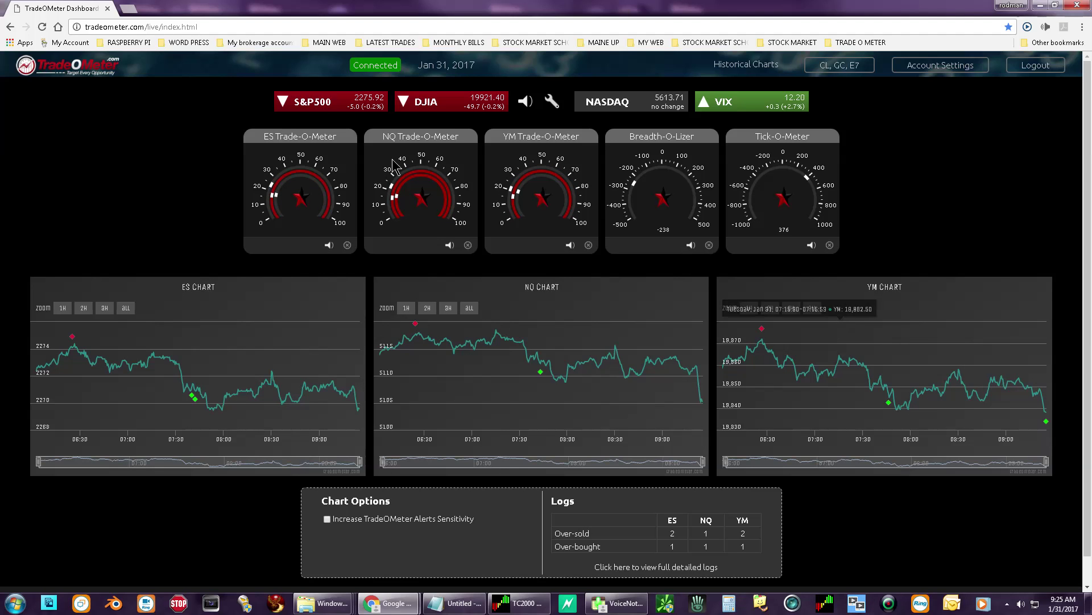
drag(77, 14, 1090, 61)
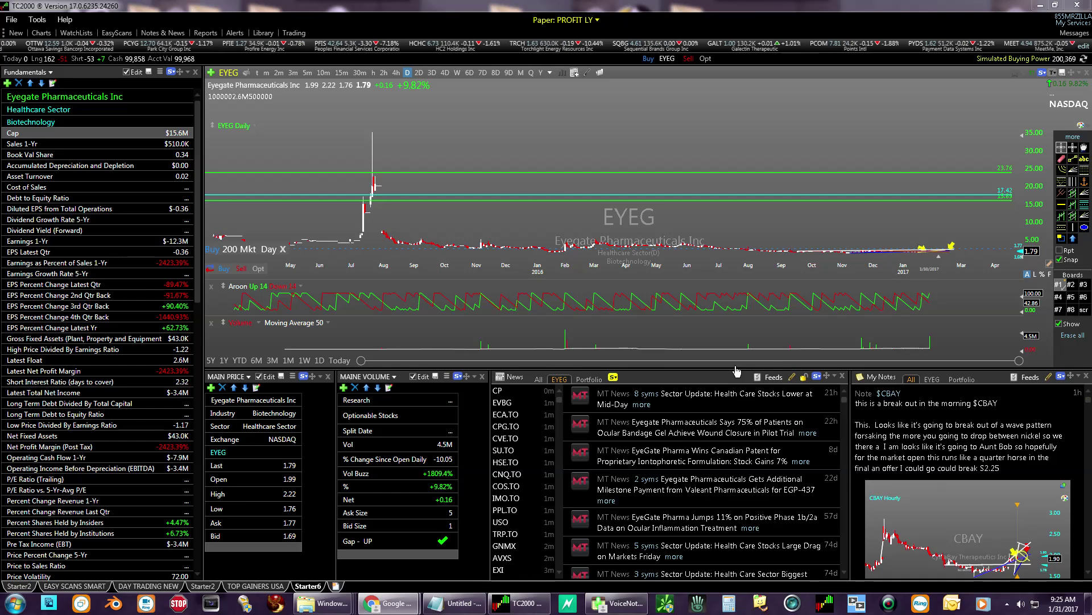
- Switch the TC2000 layout to OCRX from the news symbols and filter My Notes to OCRX
drag(726, 372, 726, 376)
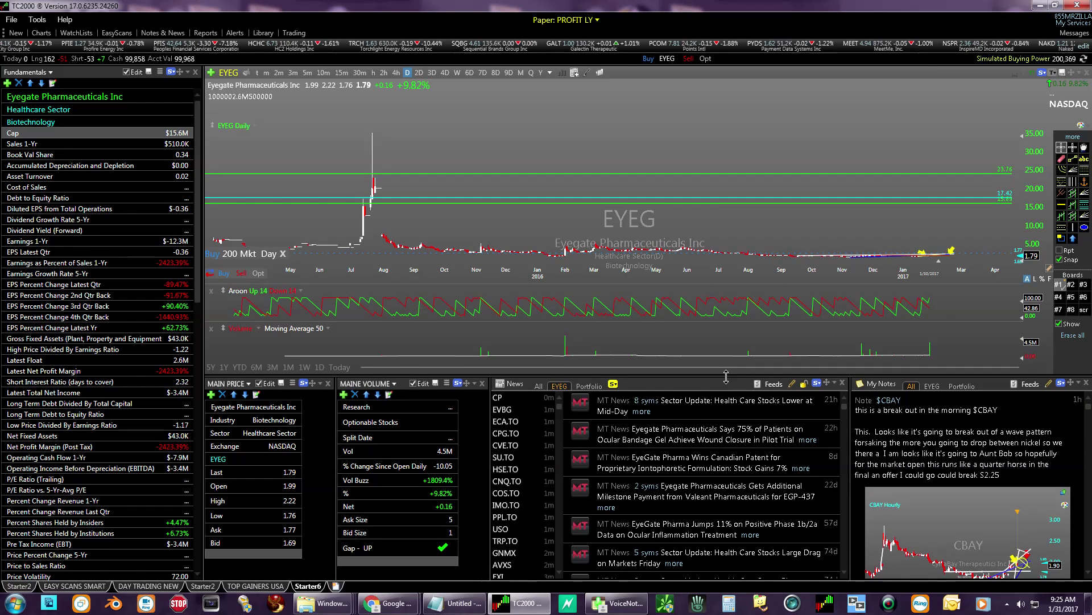
click(649, 401)
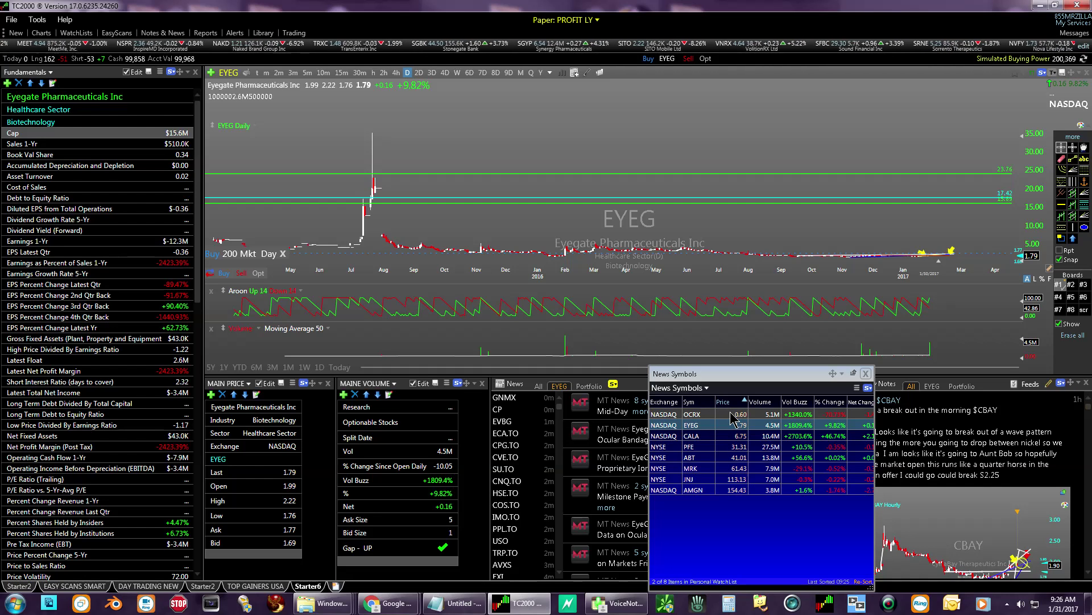
click(732, 414)
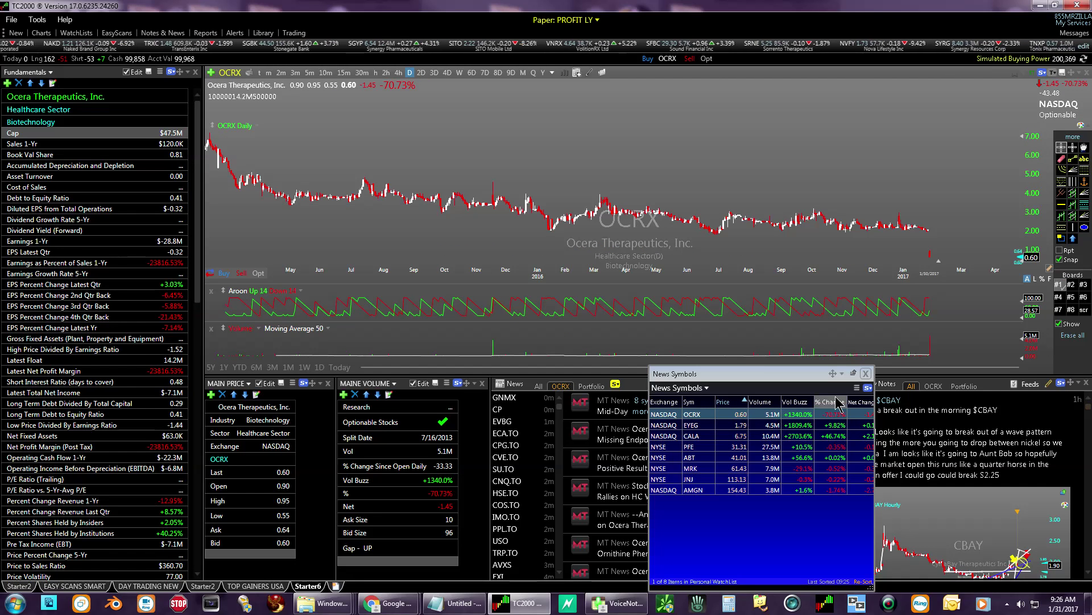
click(866, 375)
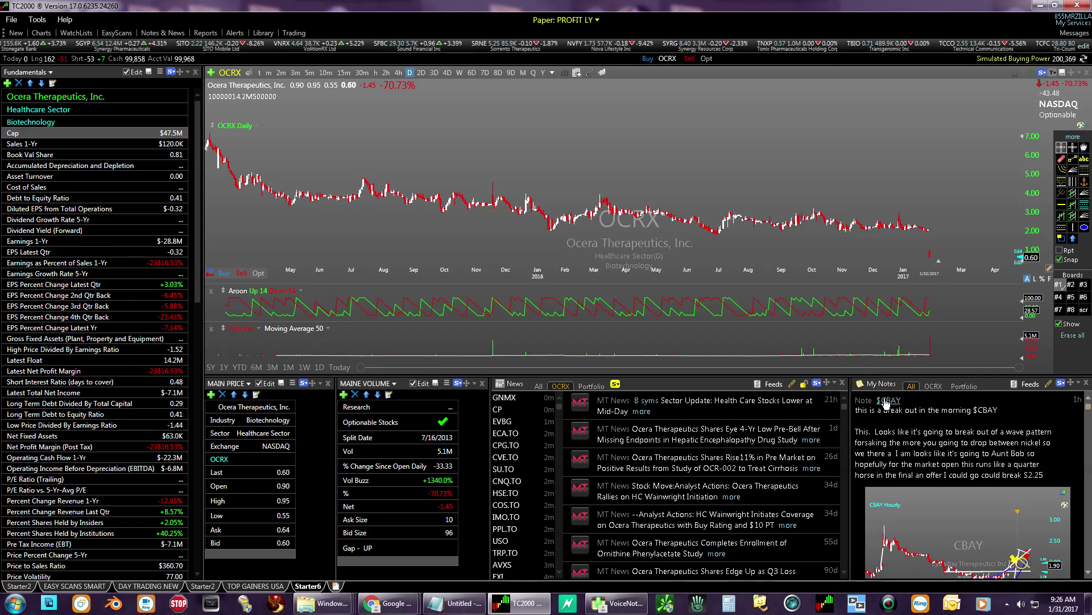
click(933, 386)
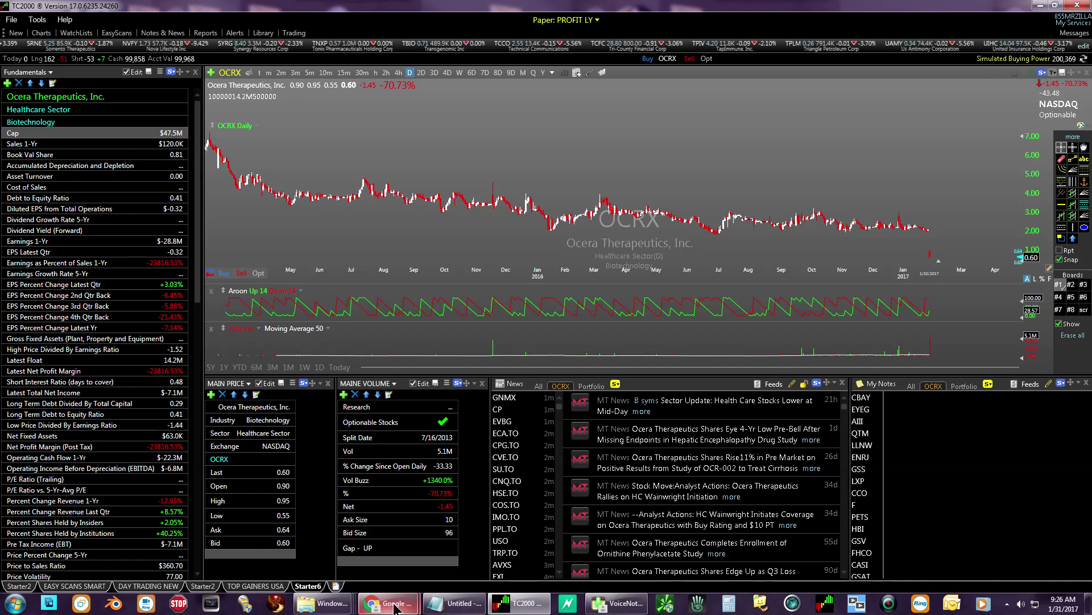
- Bring the Chrome browser window to the front from the taskbar
mouse_move(335, 610)
mouse_move(408, 606)
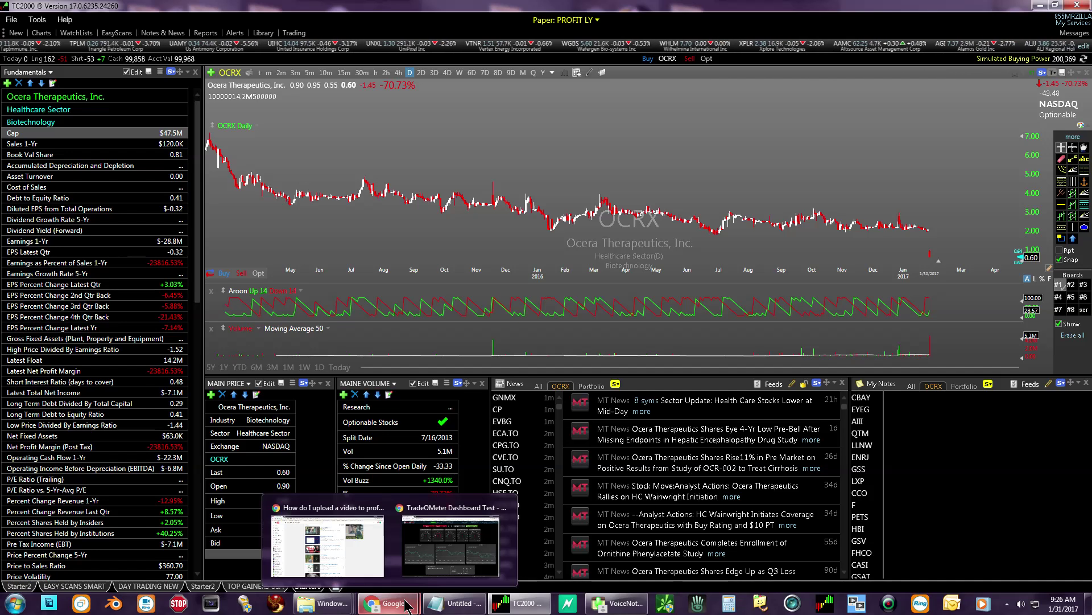
mouse_move(478, 598)
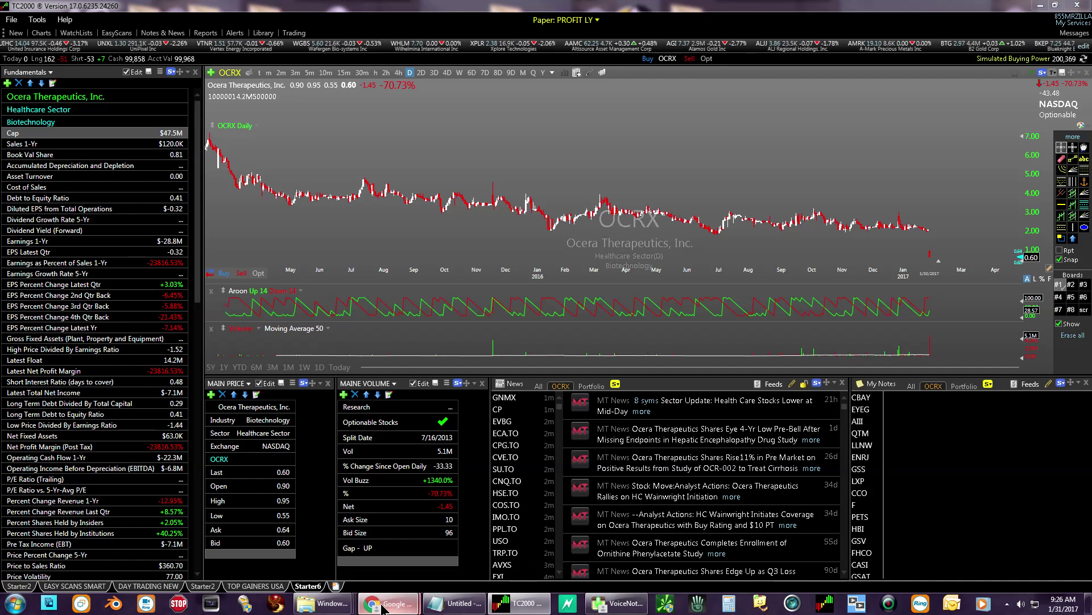
click(339, 508)
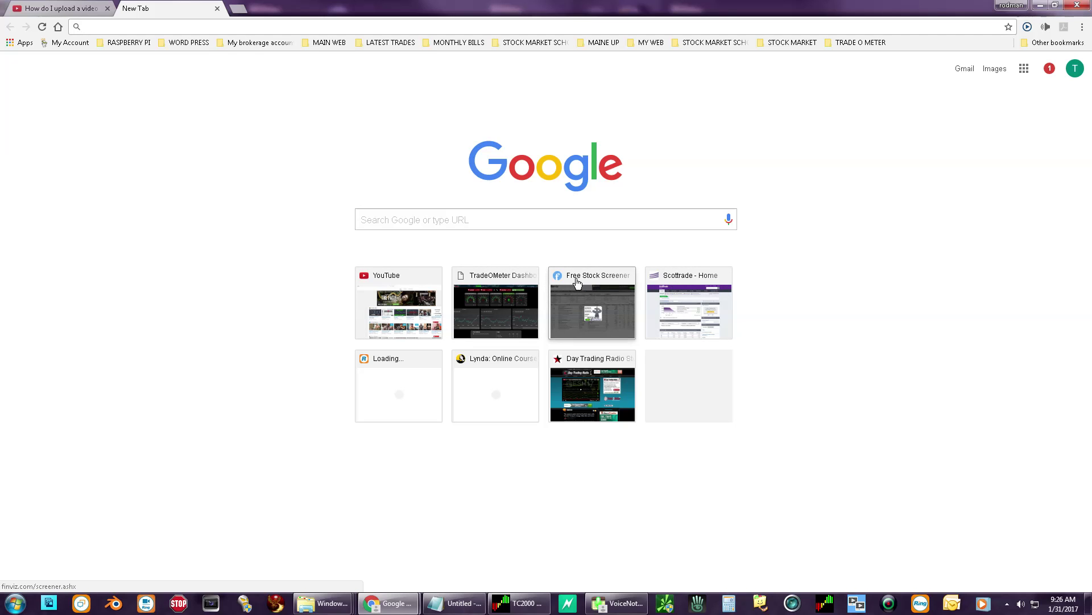
- Open the Finviz stock screener and load the OCRX quote page
click(576, 306)
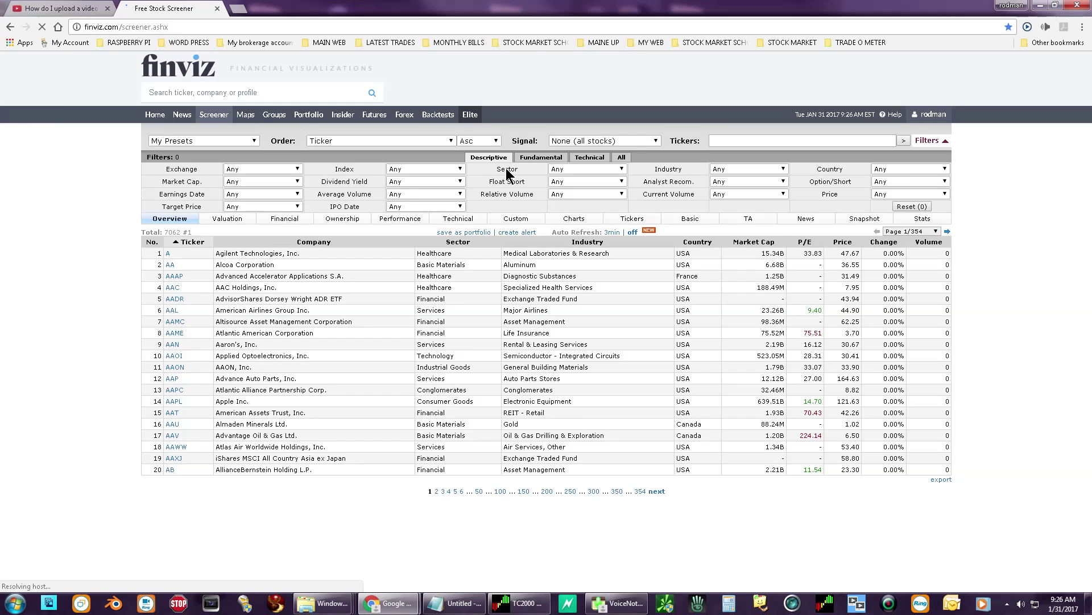
click(287, 93)
text(o)
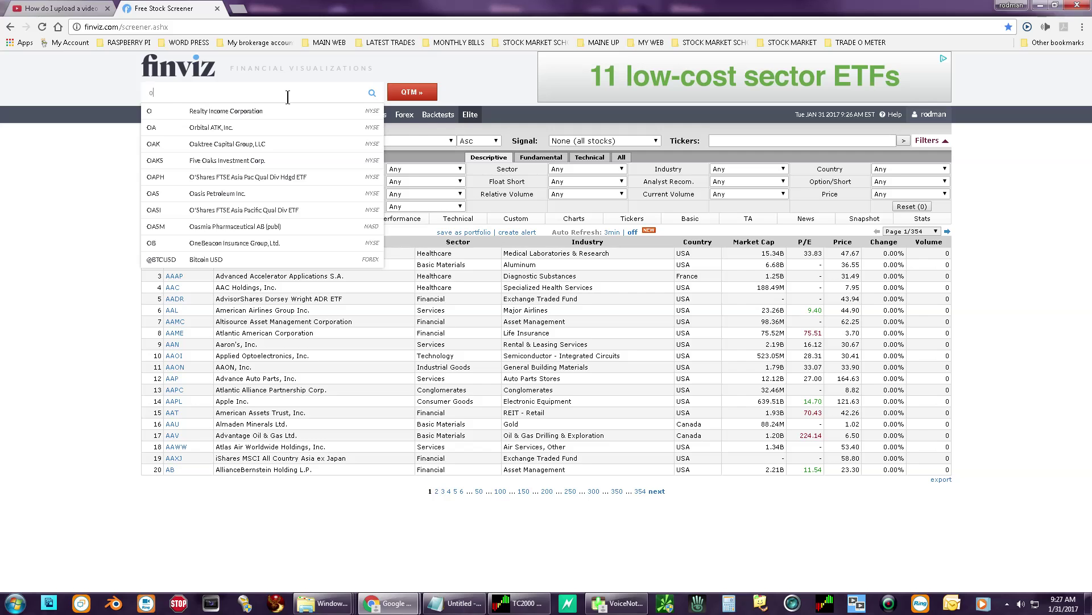
text(cr)
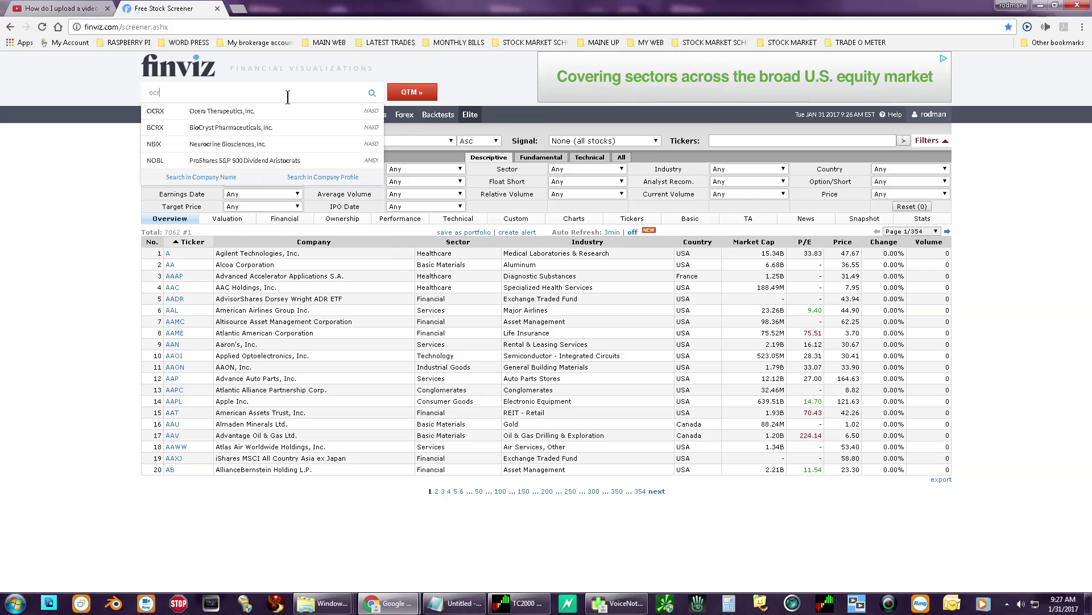
text(x)
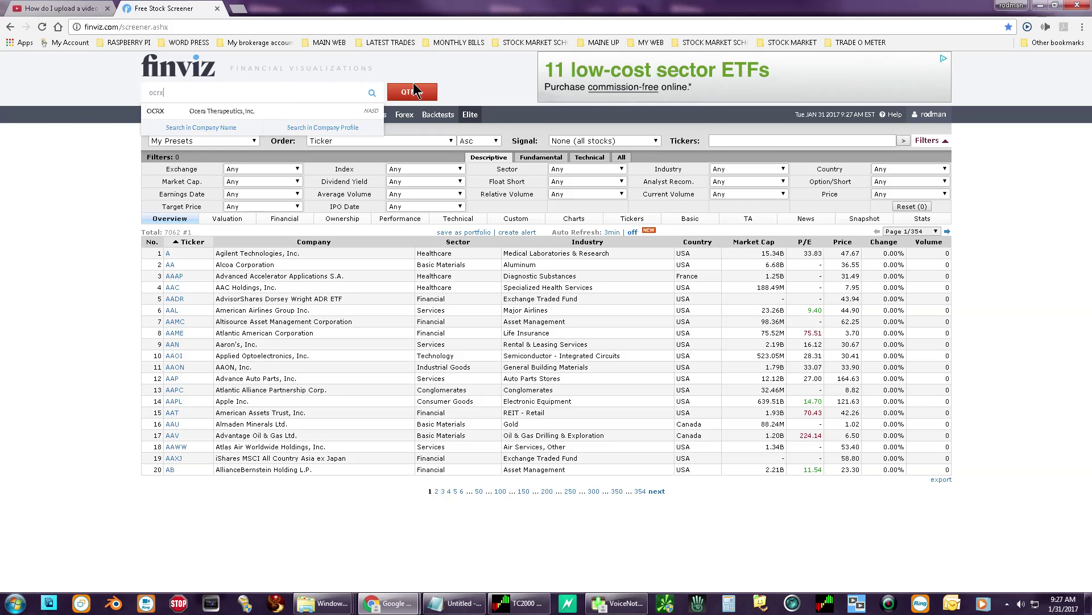
click(374, 93)
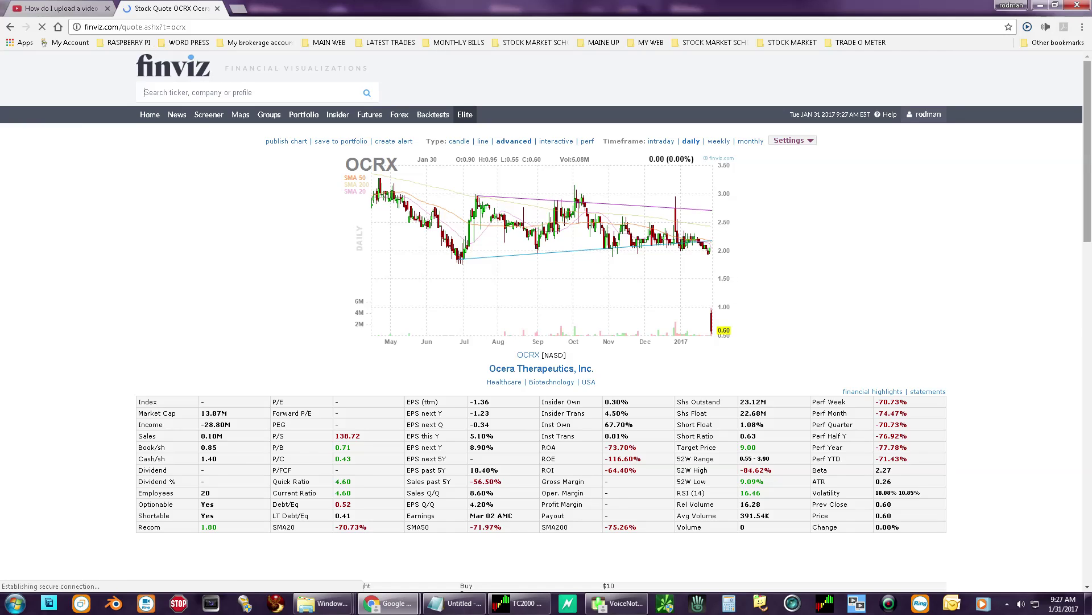
- Copy the OCRX chart and statistics table, then return to TC2000
scroll(1026, 322, down, 3)
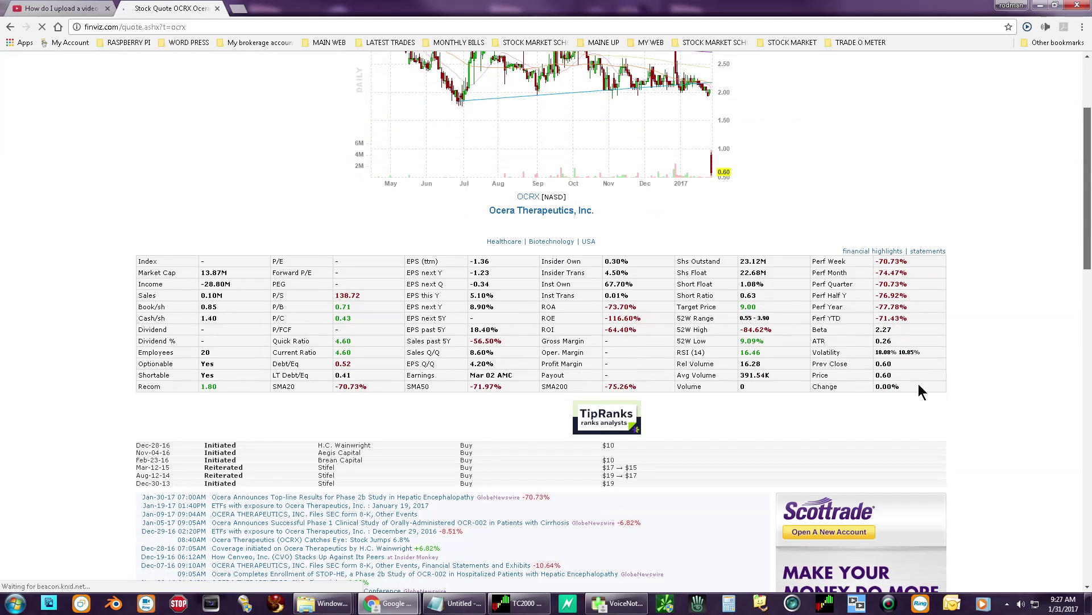
drag(901, 387, 476, 354)
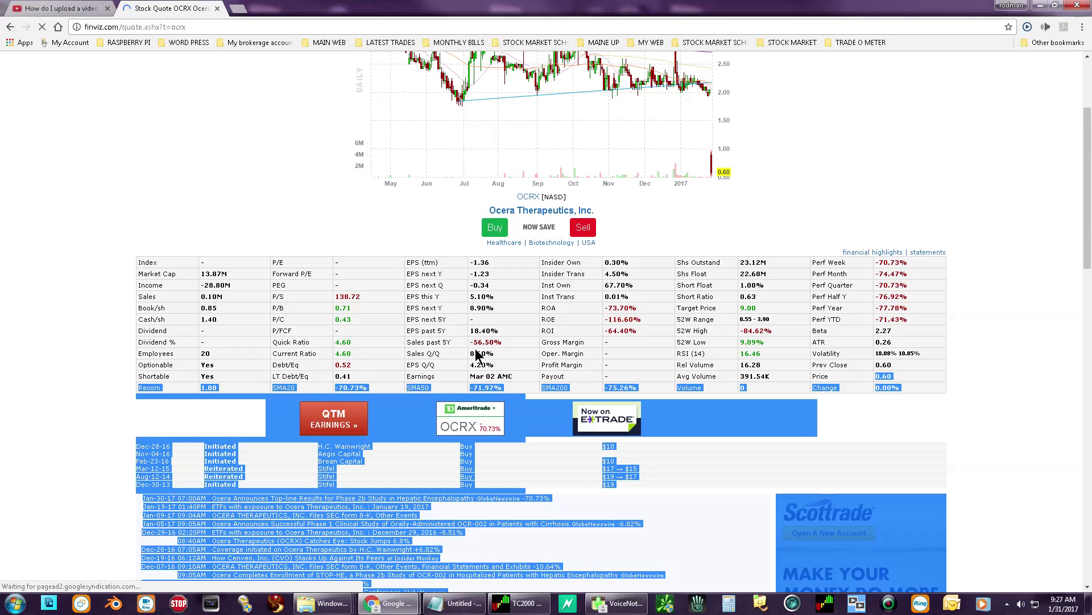
click(132, 256)
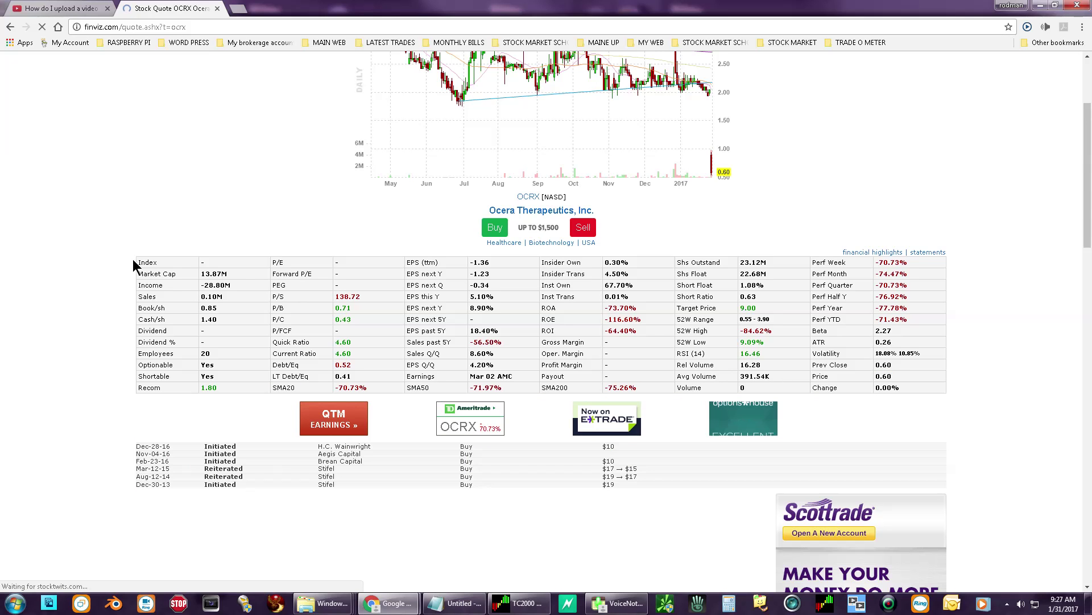
drag(142, 263, 908, 389)
right_click(909, 407)
click(910, 409)
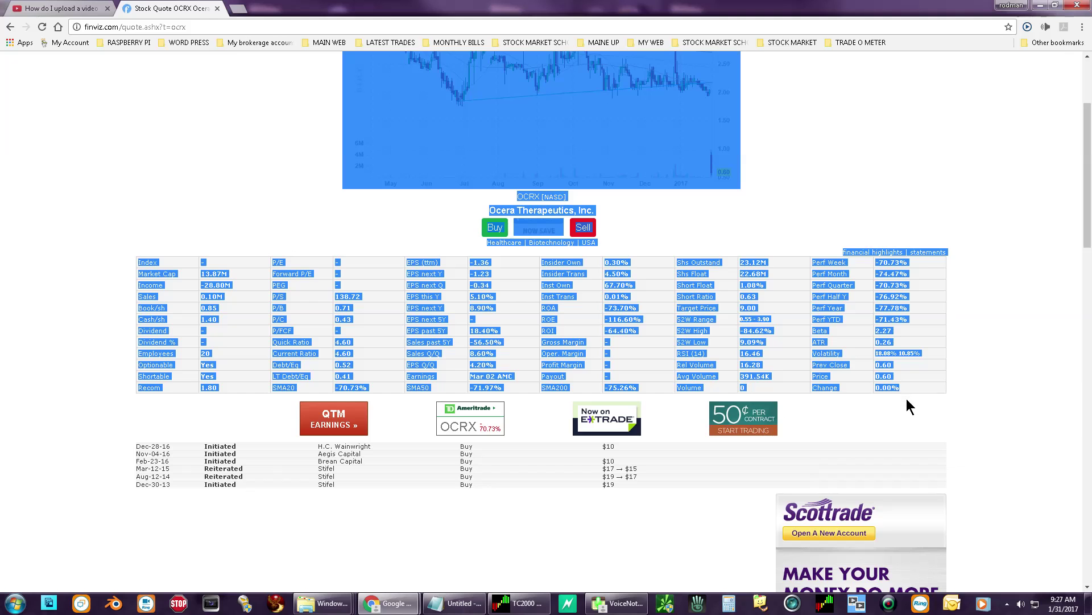
key(alt+Tab)
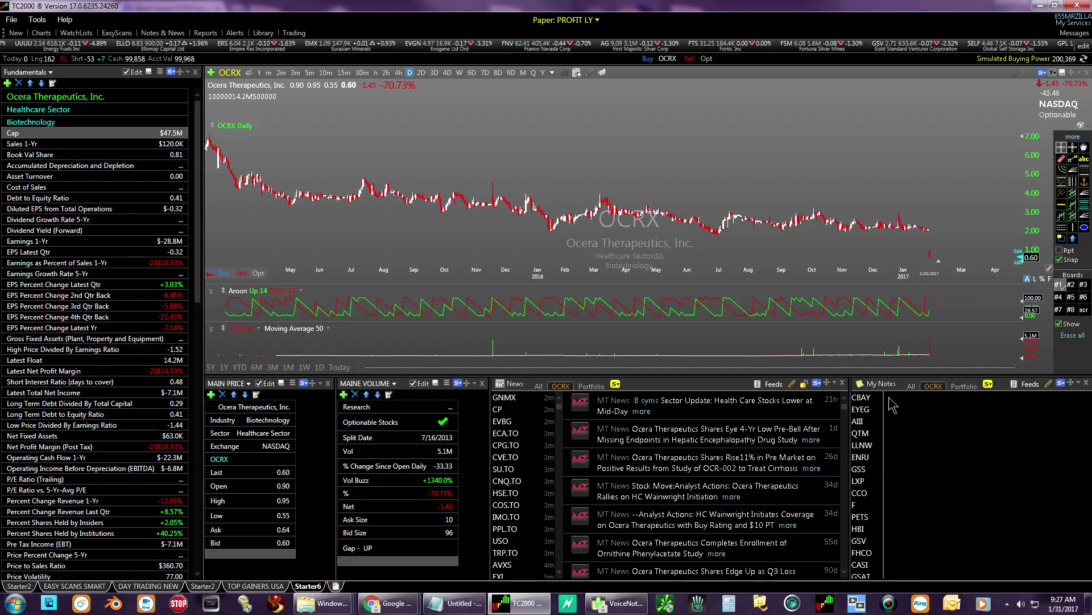
- Post the OCRX chart to a new note dated 1/31/2017 9.27 AM with the Finviz stats pasted
right_click(880, 204)
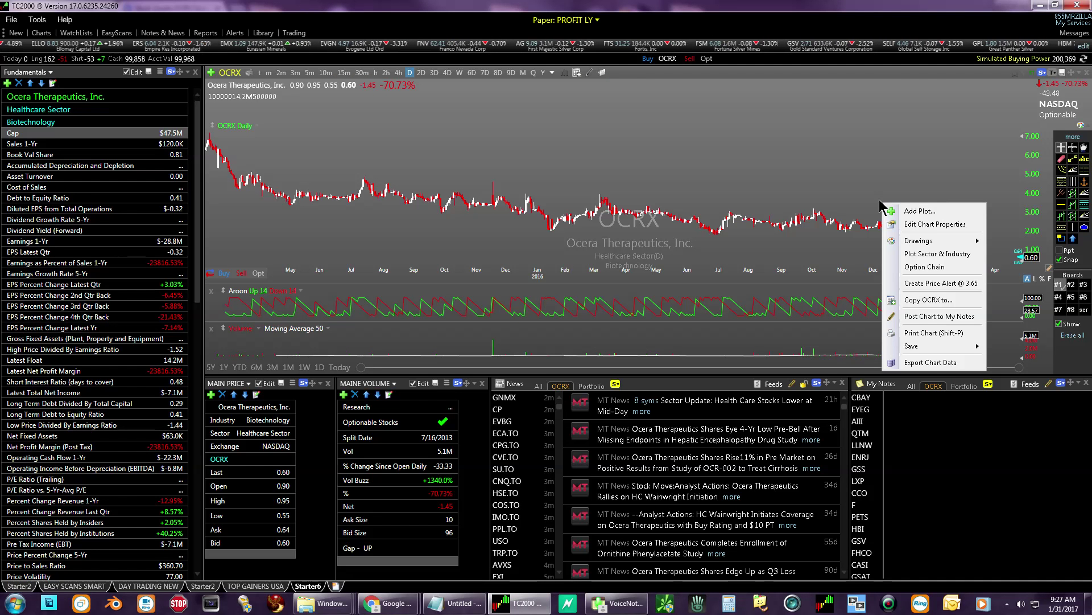
click(924, 317)
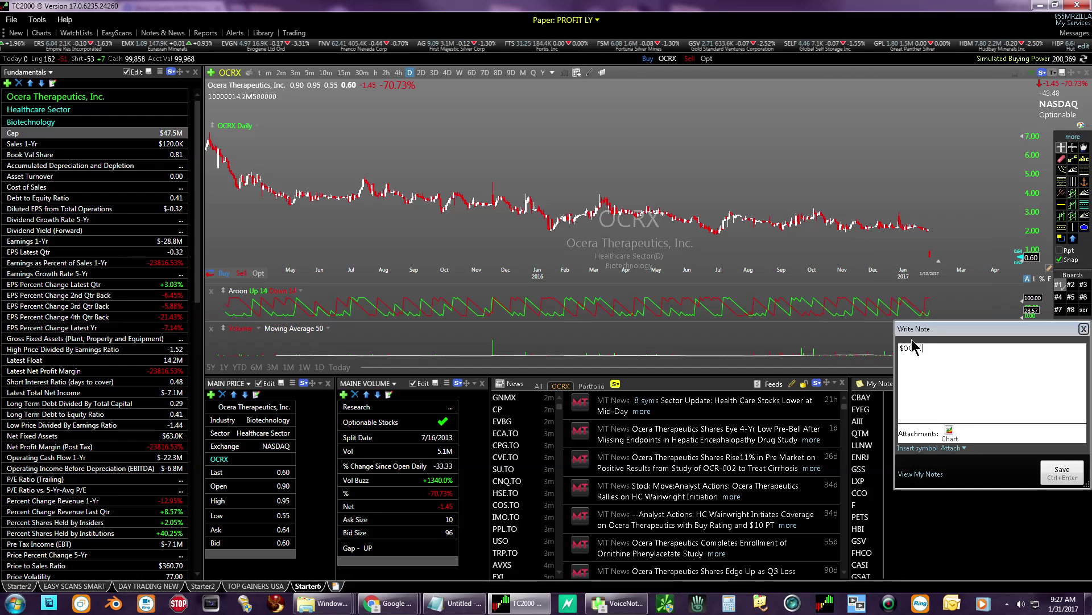
key(Return)
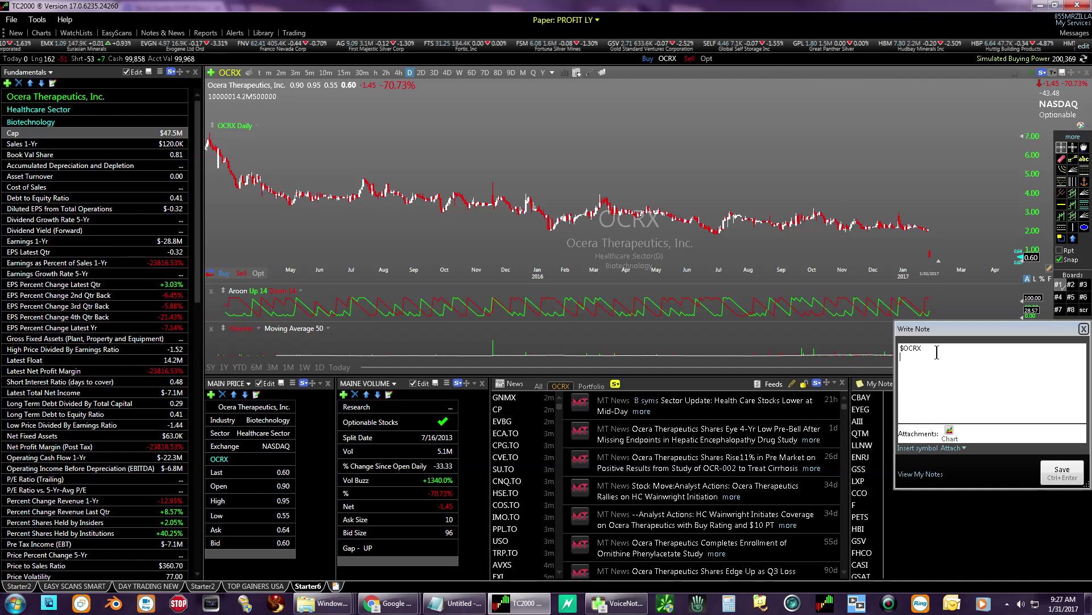
text(1/3)
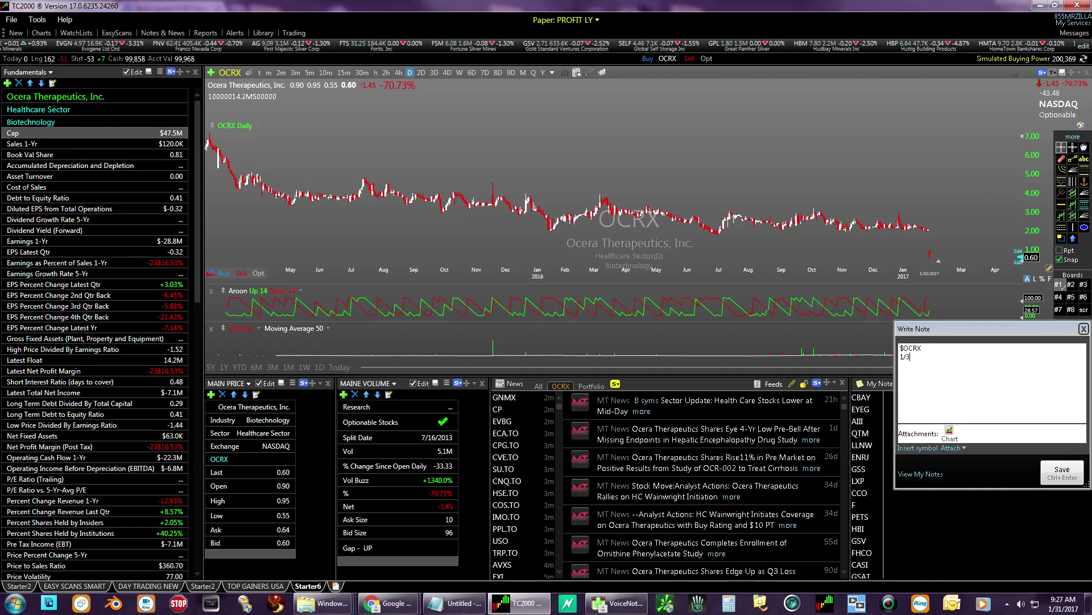
text(1/2017)
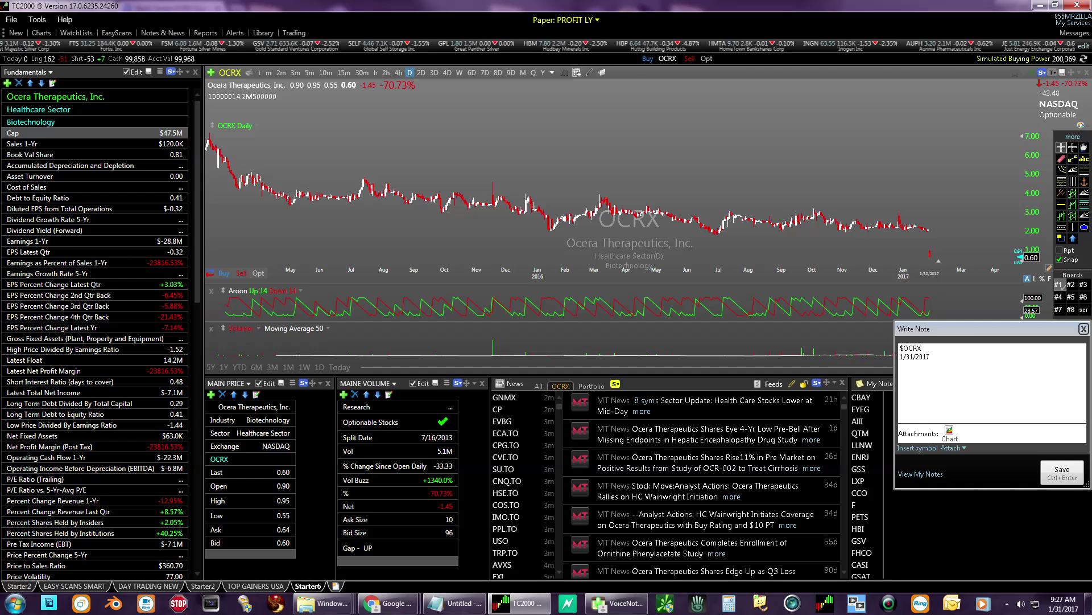
text(9.)
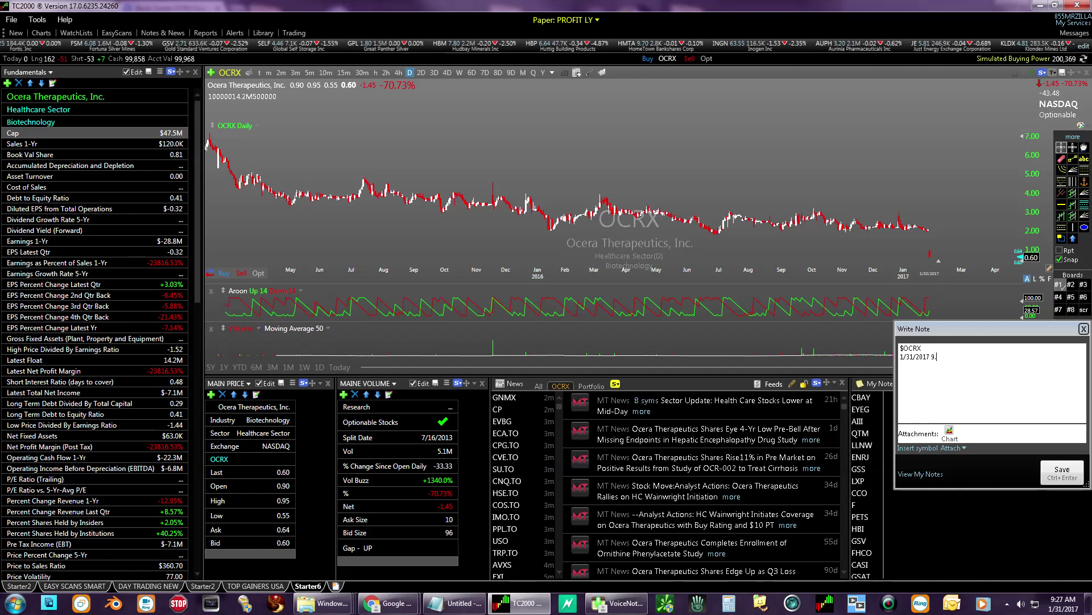
text(27)
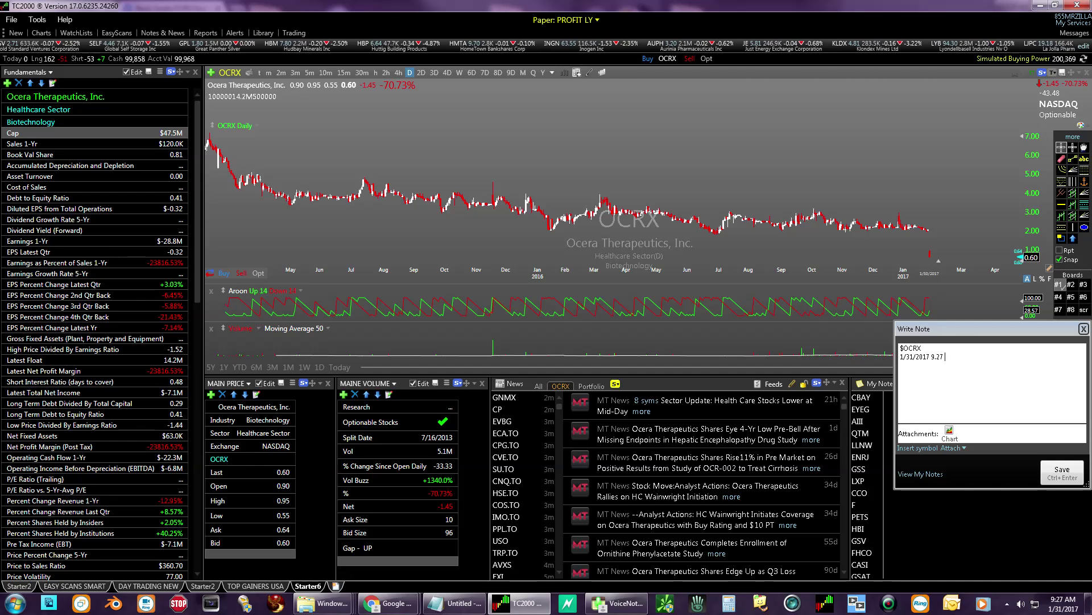
text( AM)
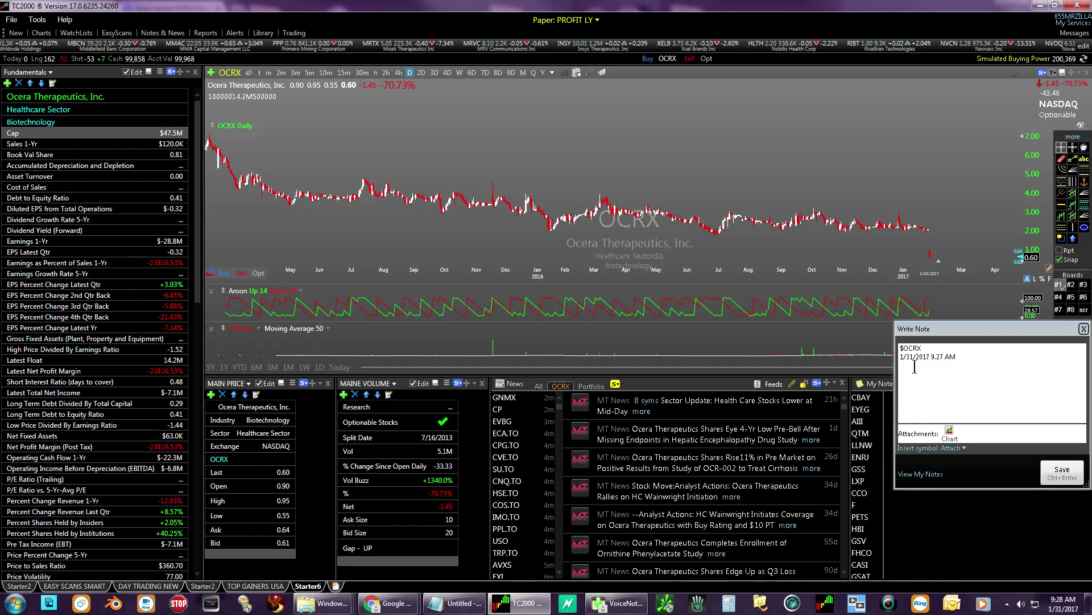
key(ctrl+v)
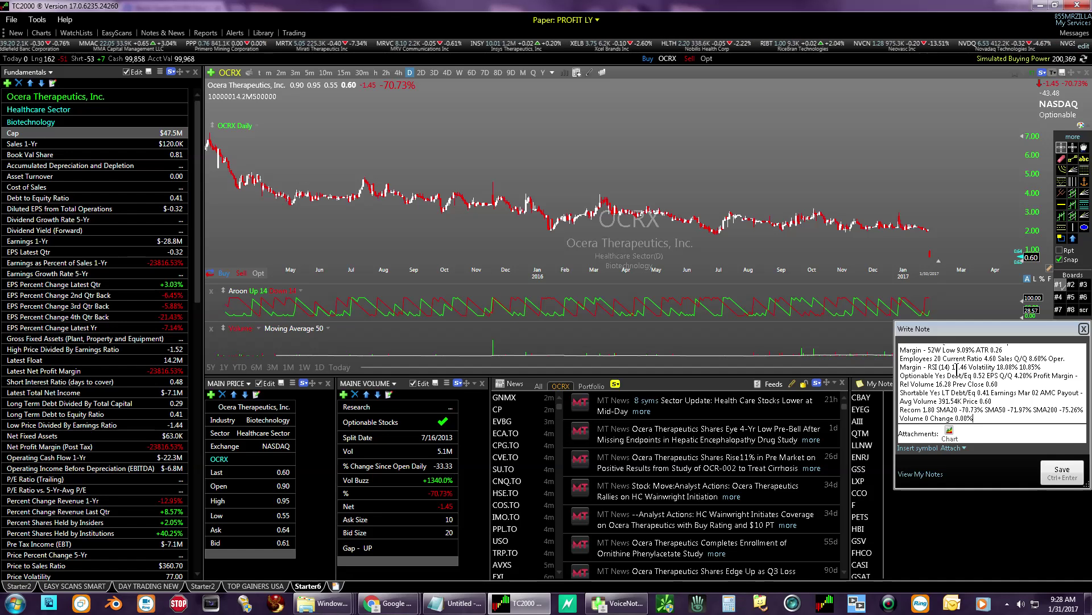
- Save the $OCRX note to My Notes and switch back to the web browser
click(1074, 472)
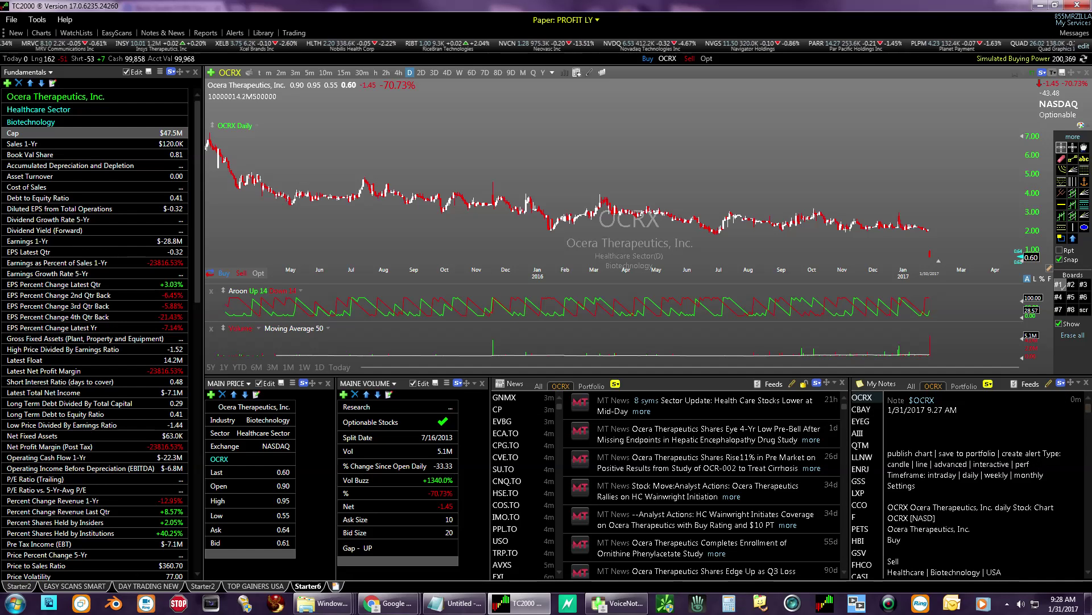
key(alt+Tab)
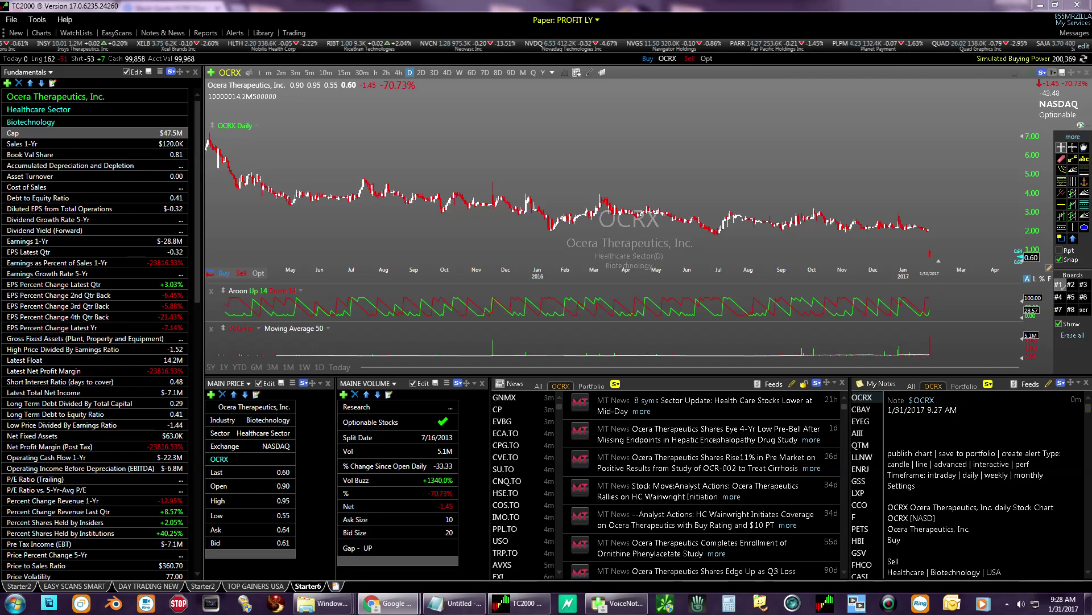